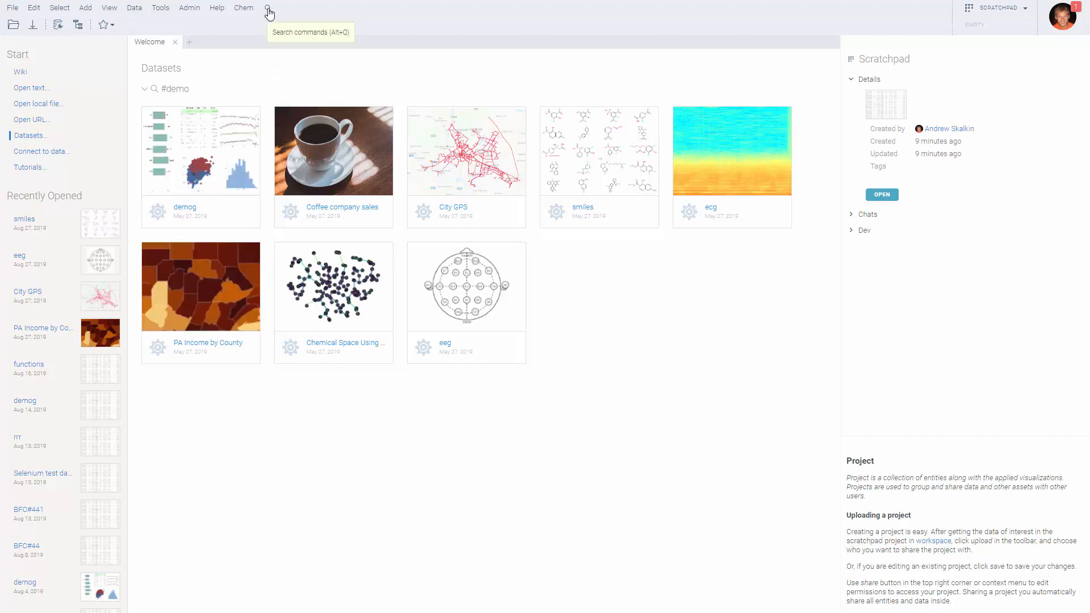
Search the commands for "cheminfo" and open the Cheminformatics help page.
click(268, 10)
text(cheminfo)
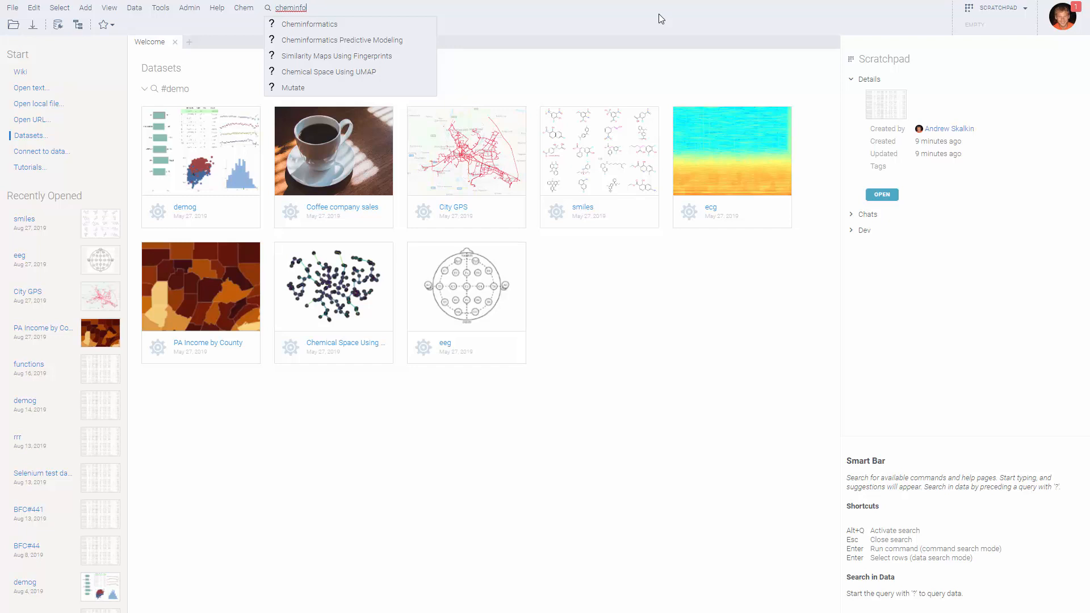
key(Down)
key(Return)
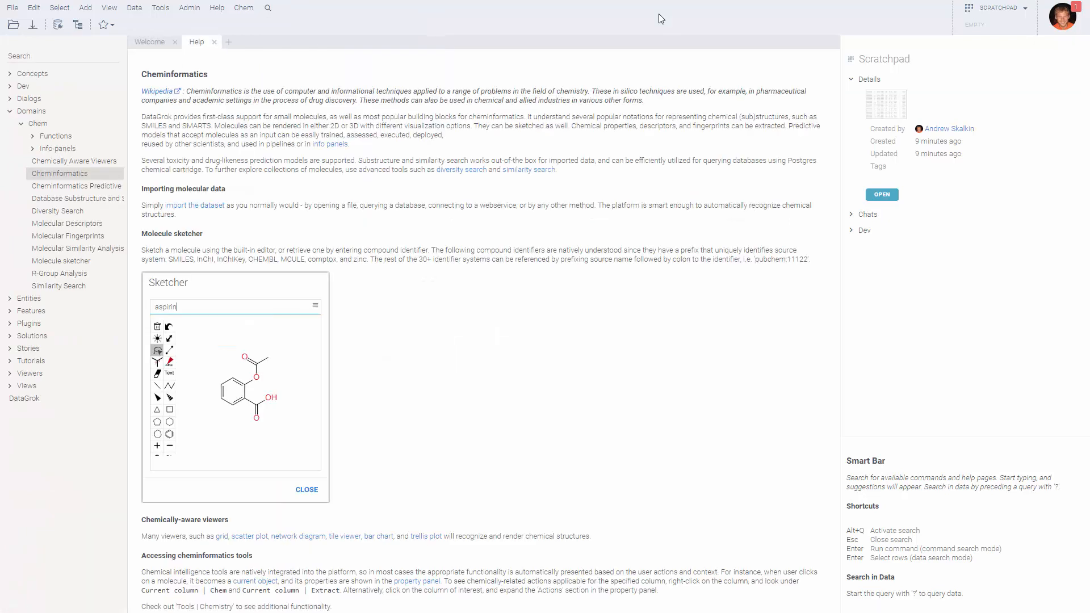
click(244, 8)
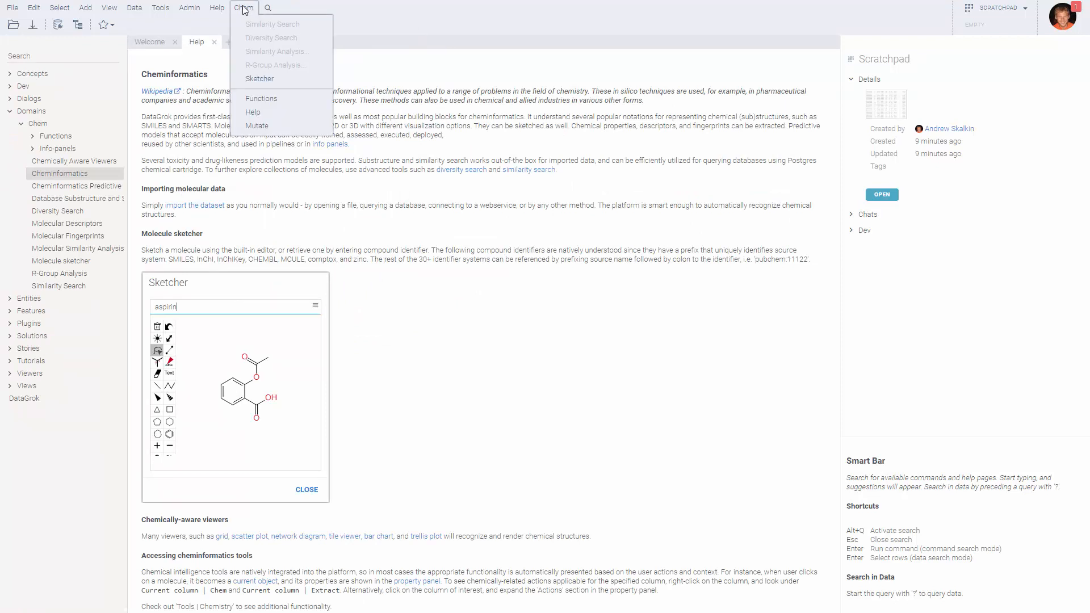
click(267, 111)
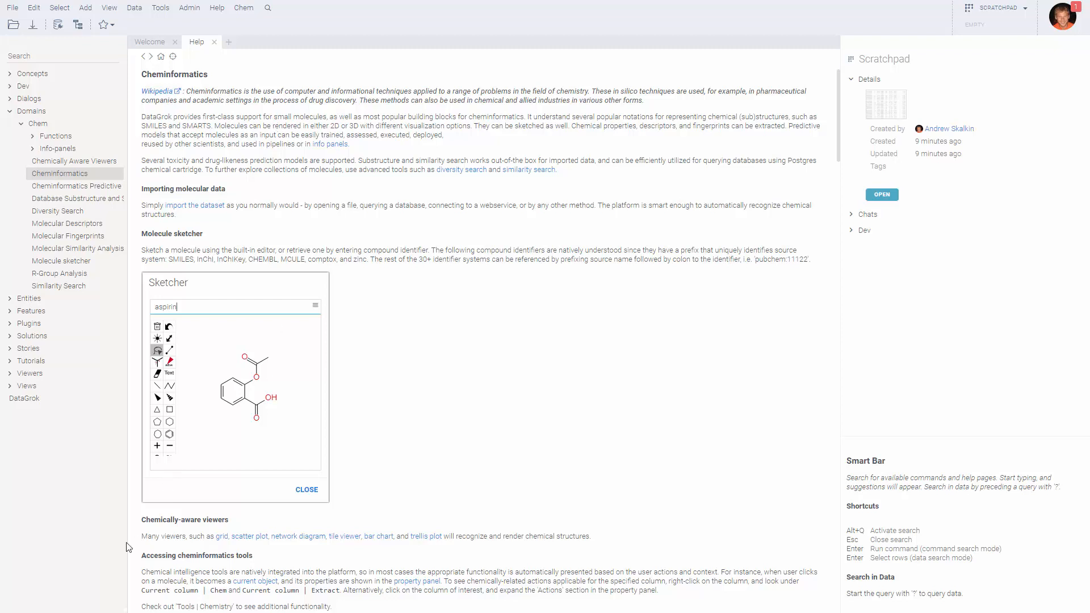
Switch to the chem folder in File Explorer, view the contents of smiles_only in Notepad, and close the text file.
mouse_move(119, 612)
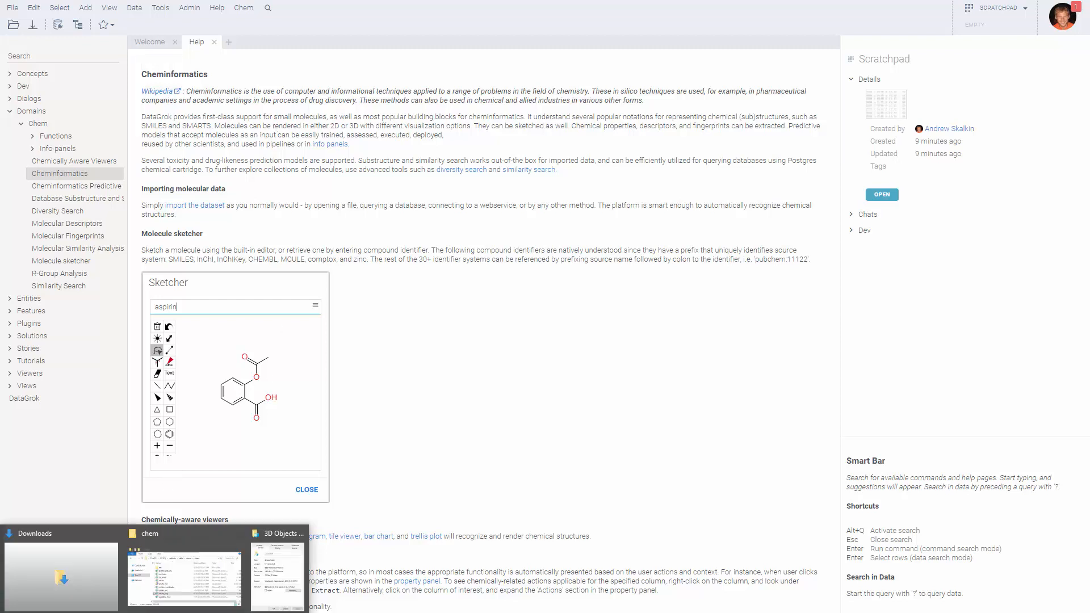
click(170, 575)
right_click(273, 550)
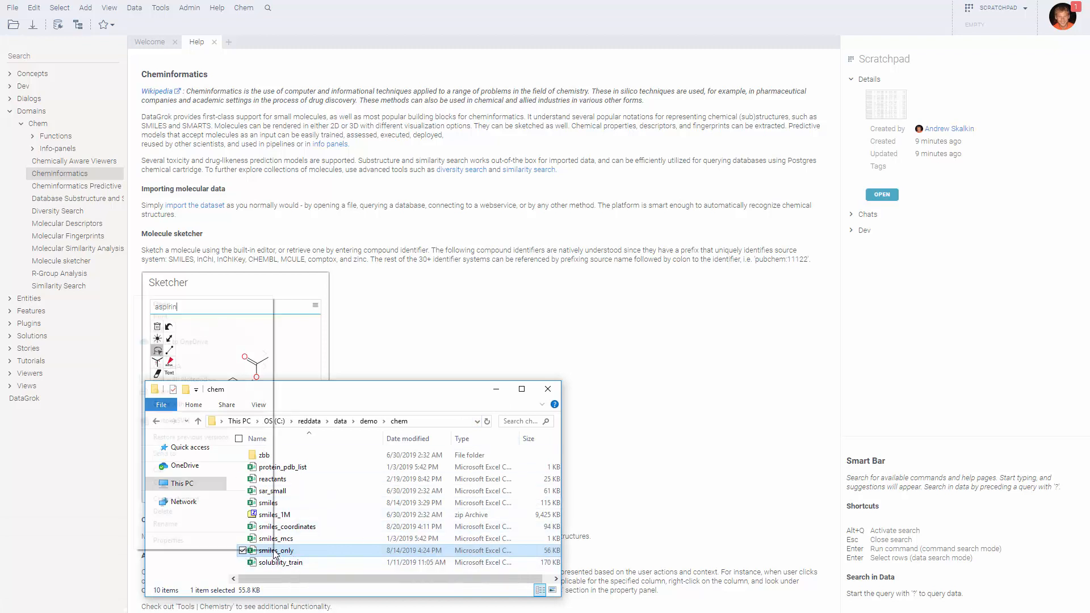
click(178, 328)
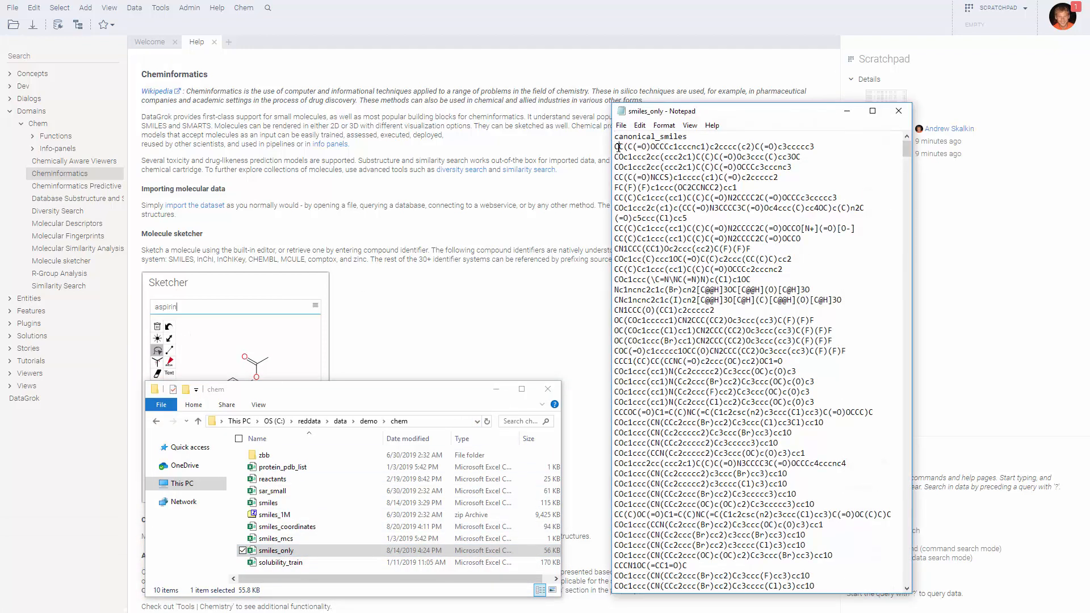
drag(619, 147, 832, 405)
scroll(832, 406, down, 10)
scroll(824, 398, up, 10)
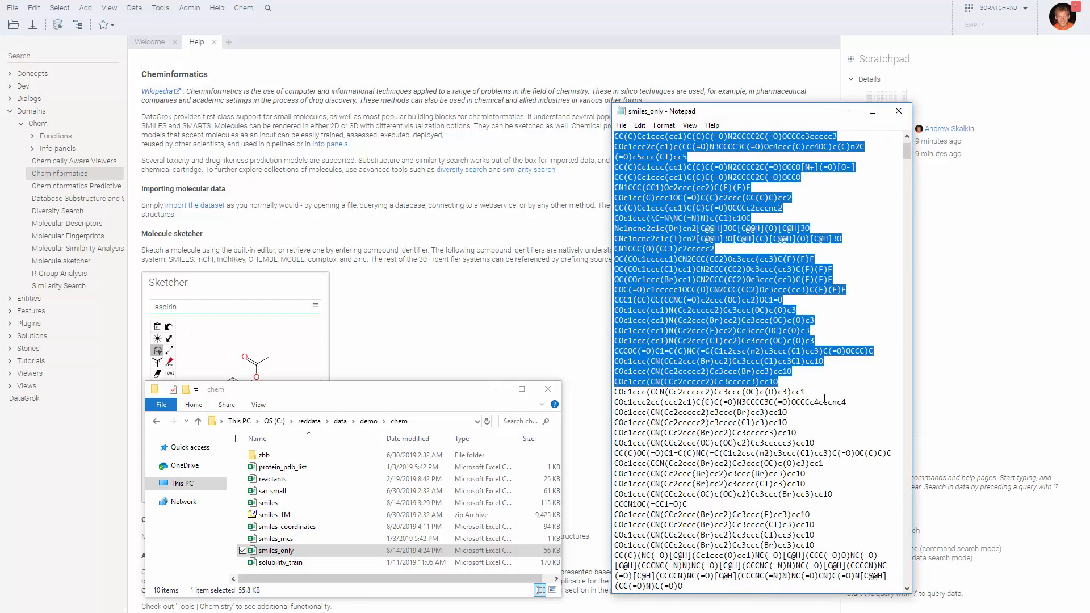
click(900, 116)
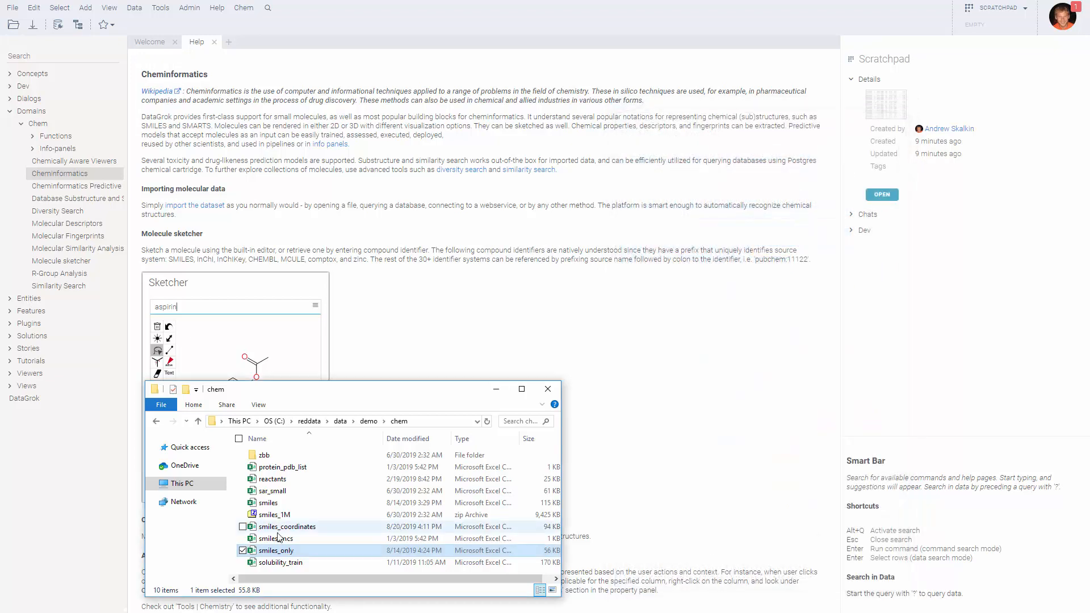
Load the smiles_only file from the chem folder into Datagrok and select the molecule in row 2.
drag(310, 553, 432, 199)
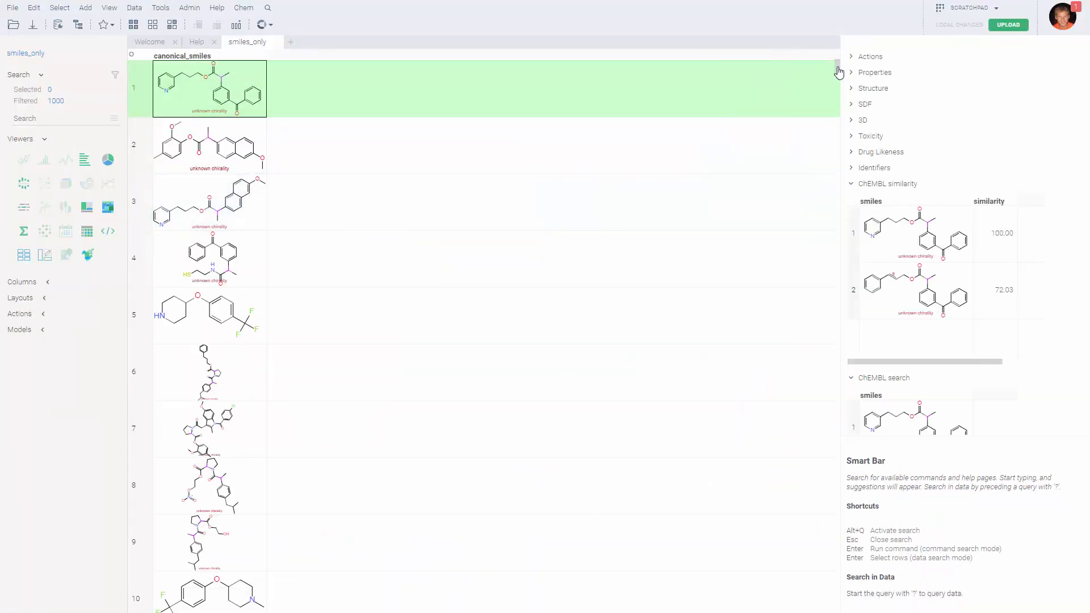
mouse_move(137, 59)
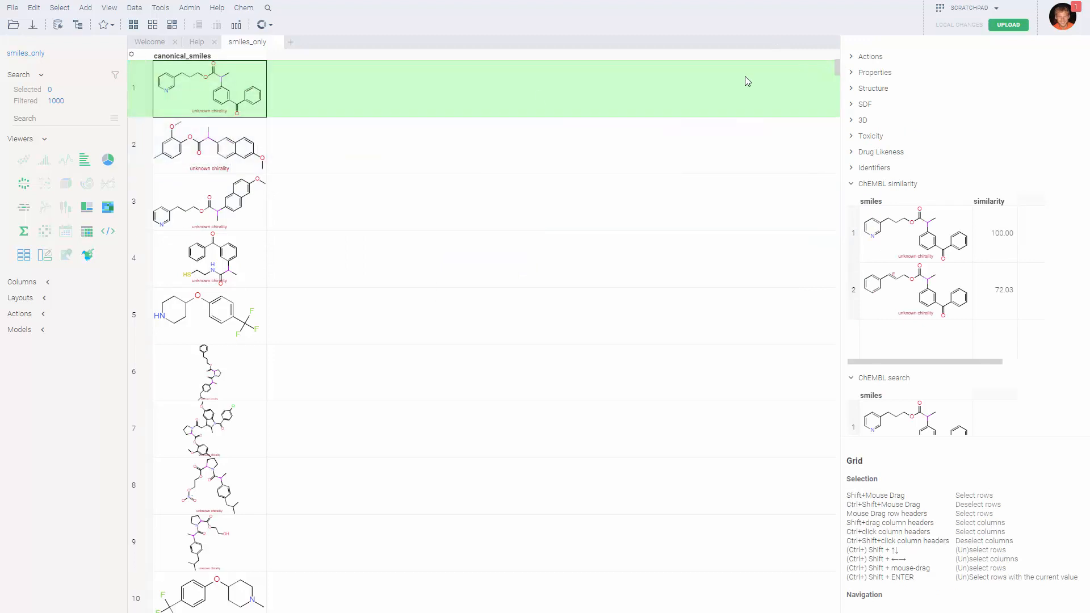
click(206, 155)
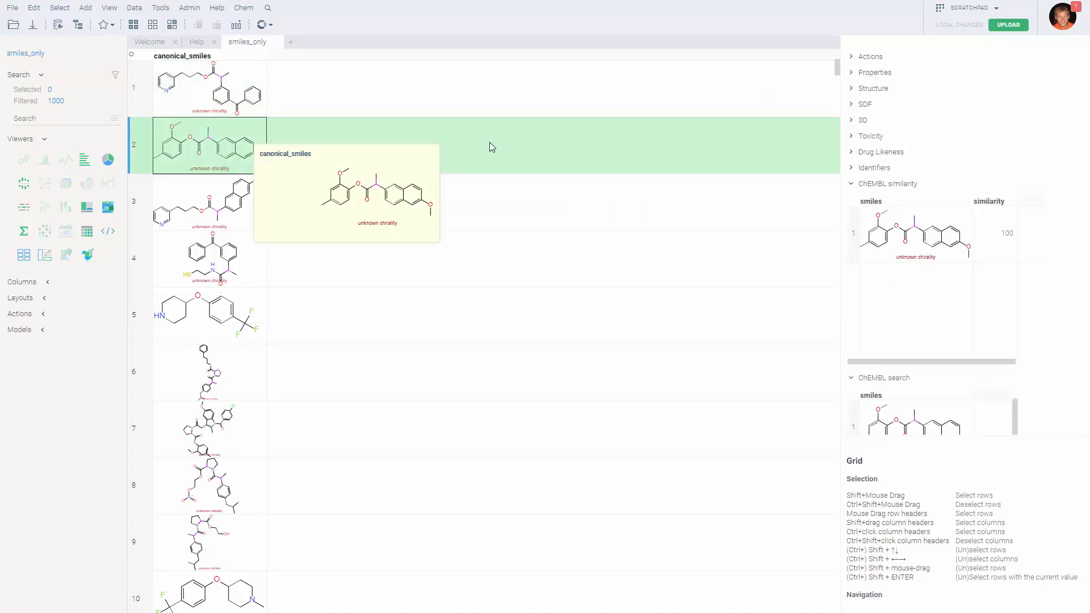
Select the molecule in row 77 and collapse all its expanded information sections, including Toxicity, Drug Likeness, ChEMBL similarity and ChEMBL search.
drag(835, 73, 833, 607)
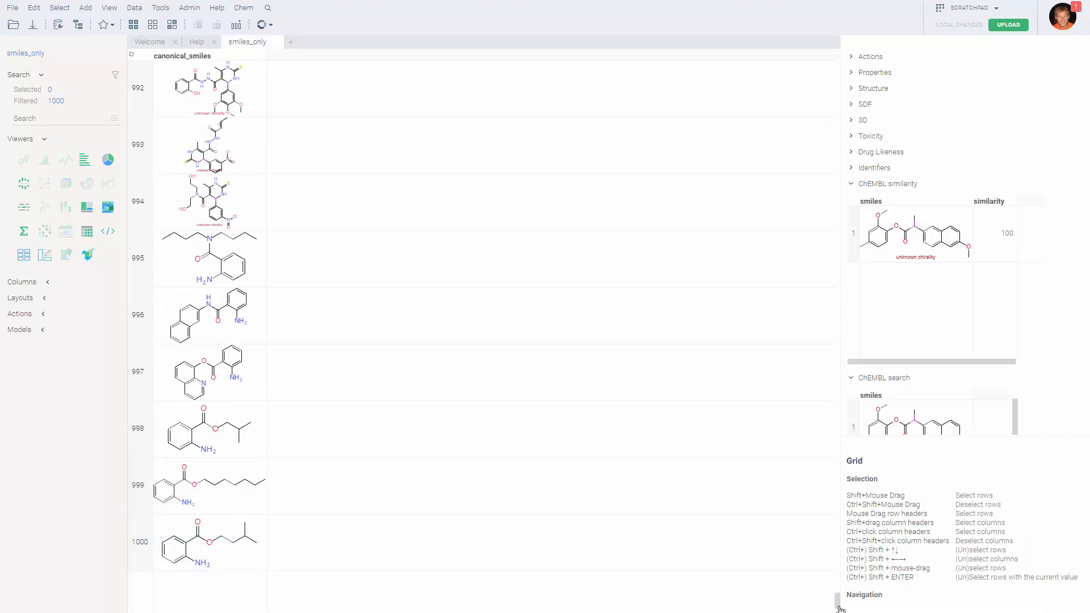
drag(840, 608, 823, 448)
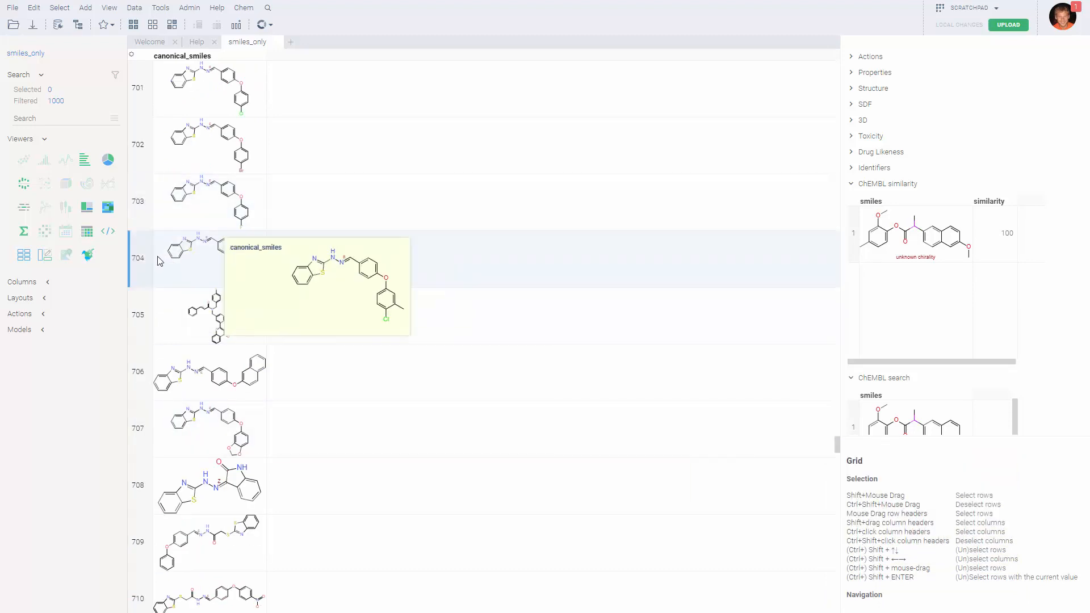
scroll(160, 261, up, 6)
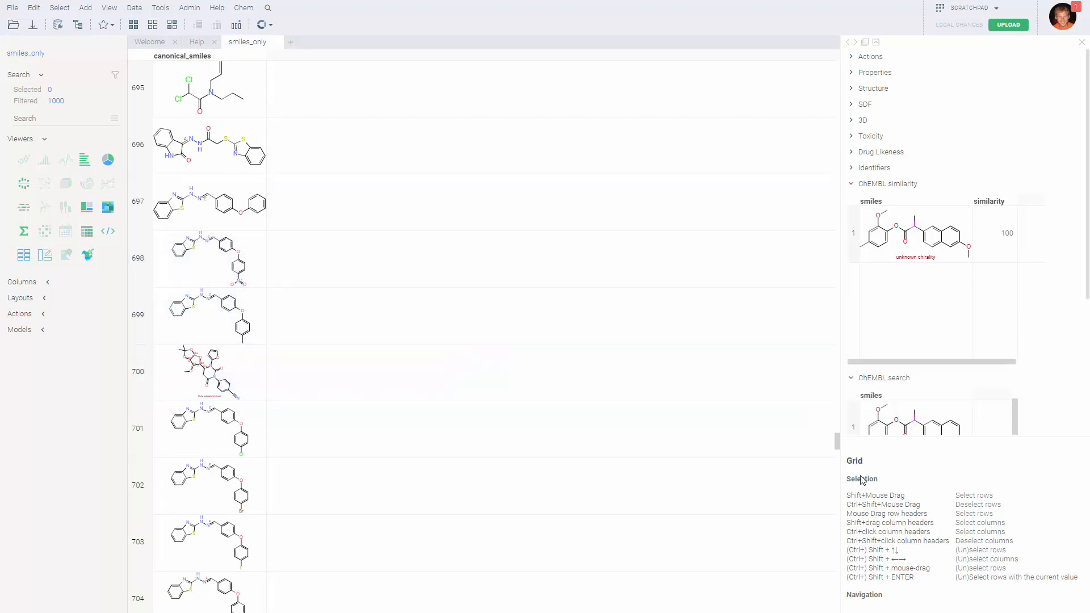
drag(836, 446, 846, 114)
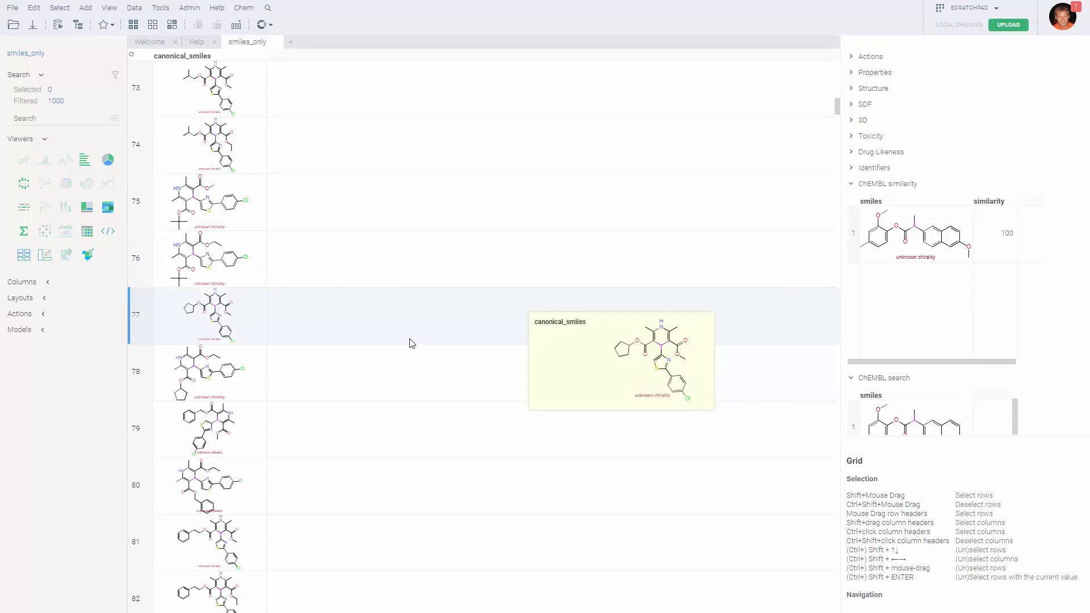
click(222, 325)
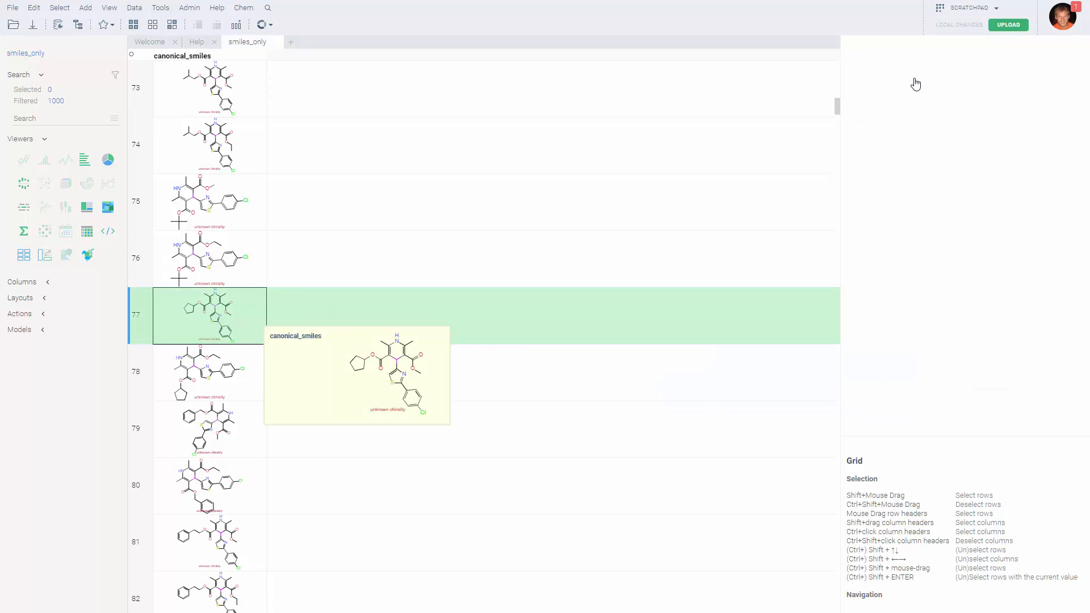
click(866, 121)
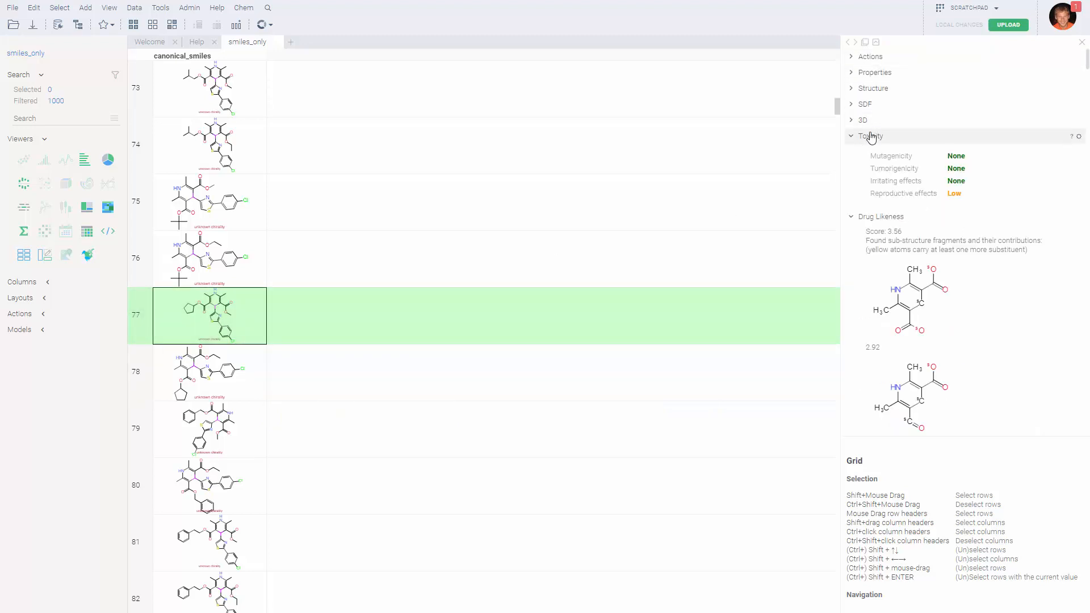
click(870, 137)
click(874, 152)
click(881, 184)
click(885, 199)
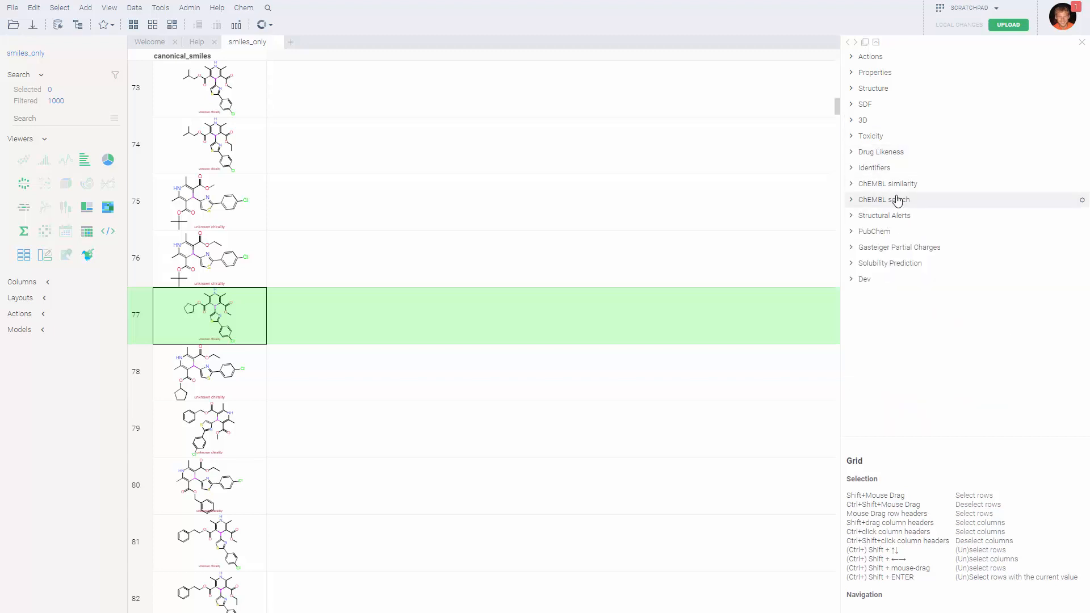
Examine the Properties and the Structure drawing of the row 77 molecule, collapsing each section after viewing.
click(872, 73)
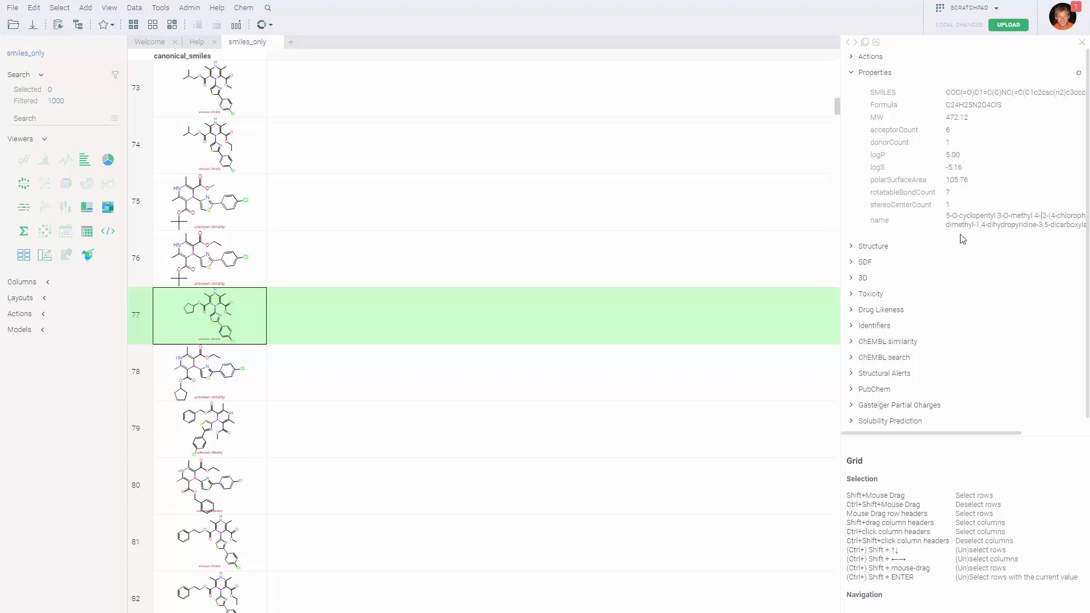
click(884, 73)
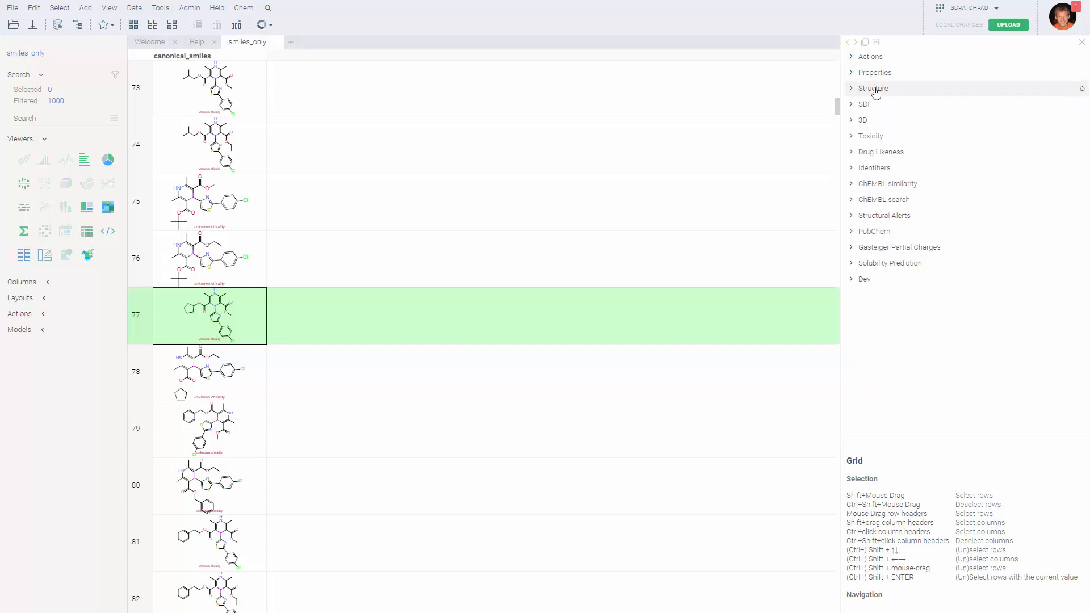
click(874, 89)
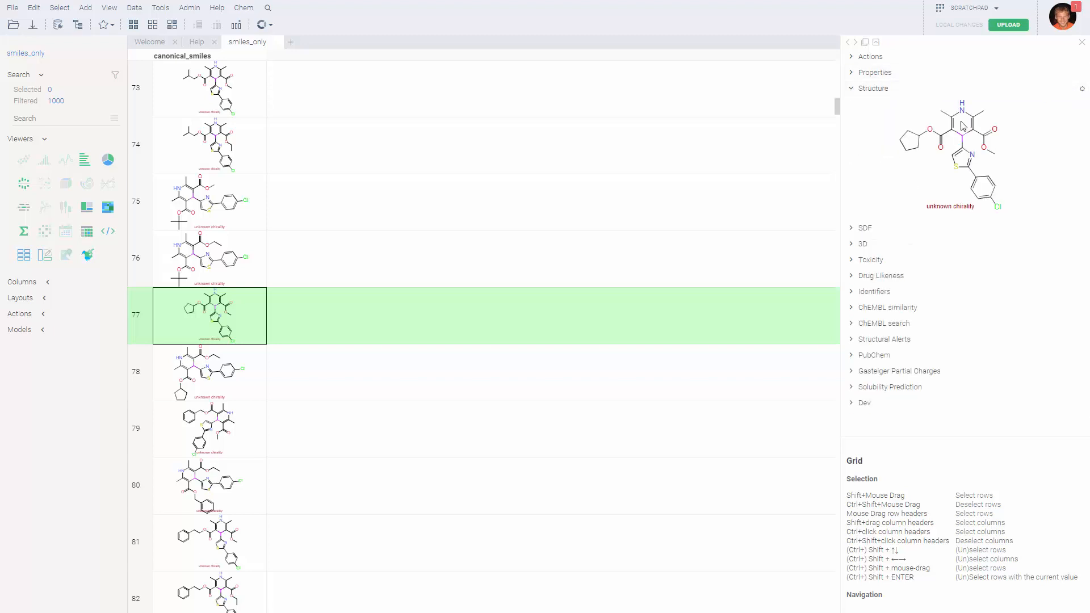
click(873, 89)
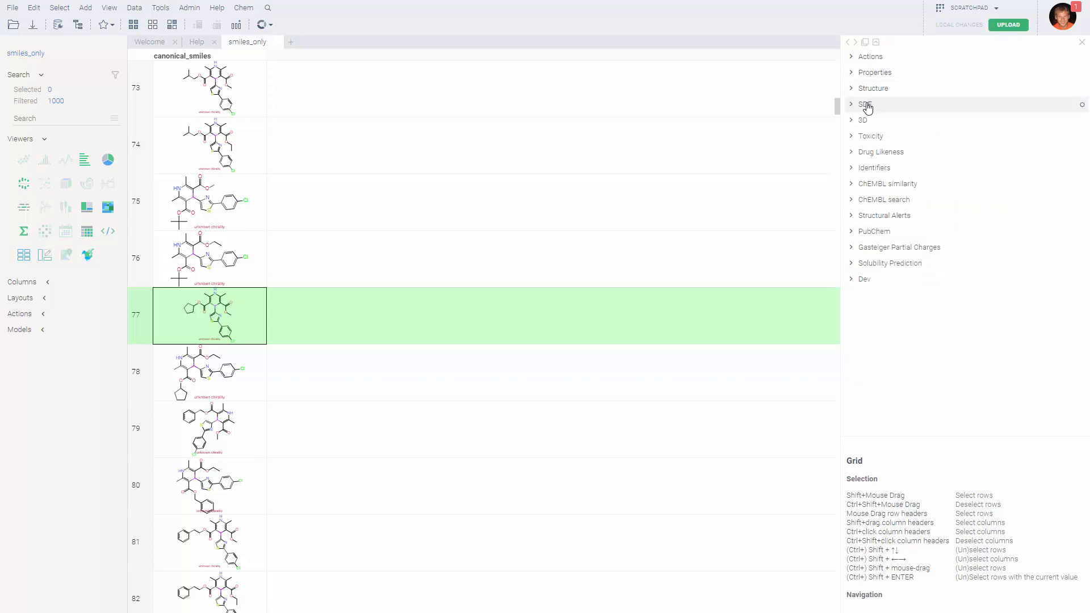
Read through the SDF text of the row 77 molecule and collapse that section.
click(864, 106)
drag(1082, 134, 1072, 228)
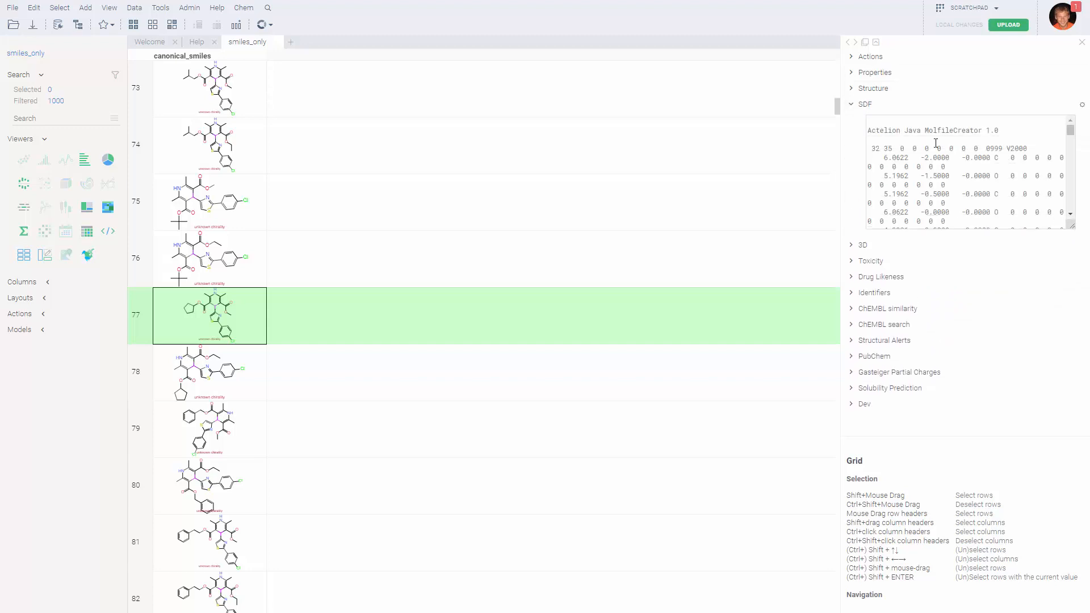
click(864, 104)
Expand the 3D model and the Toxicity assessment of the row 77 molecule and examine both.
click(865, 119)
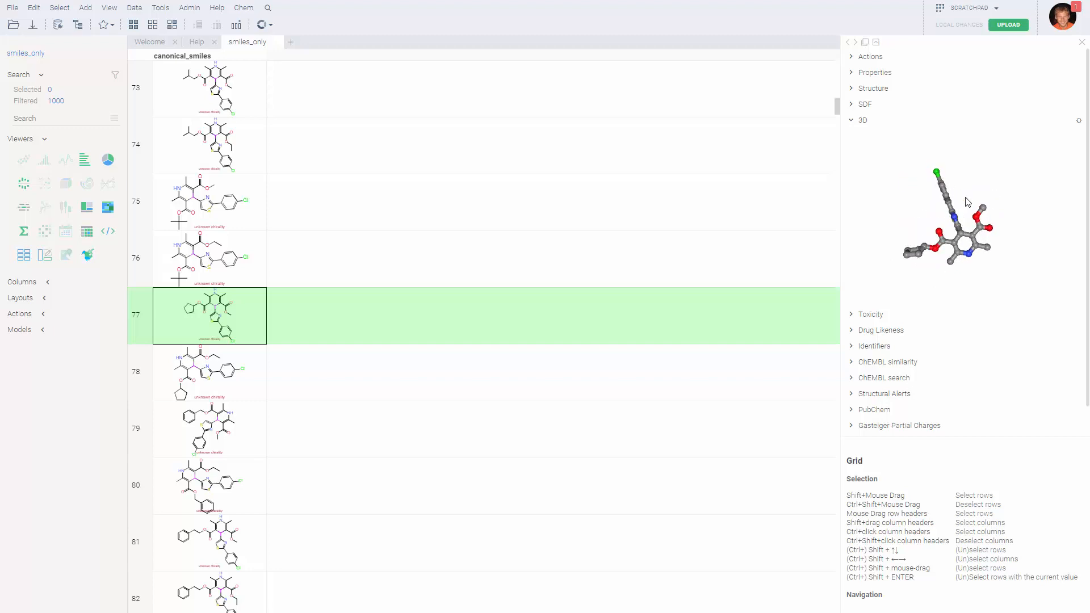
click(877, 316)
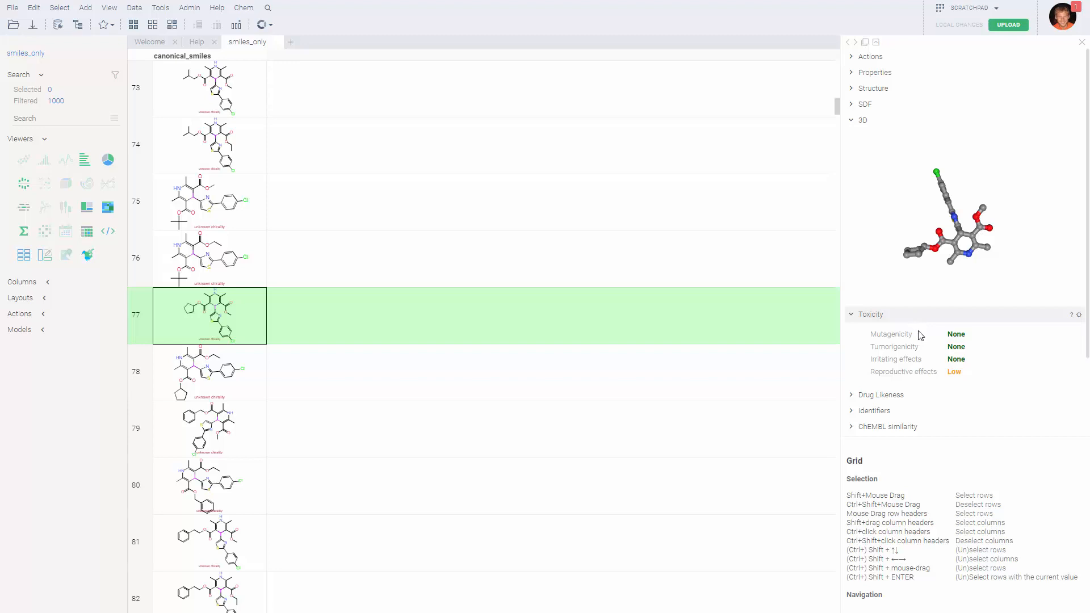
scroll(929, 338, down, 1)
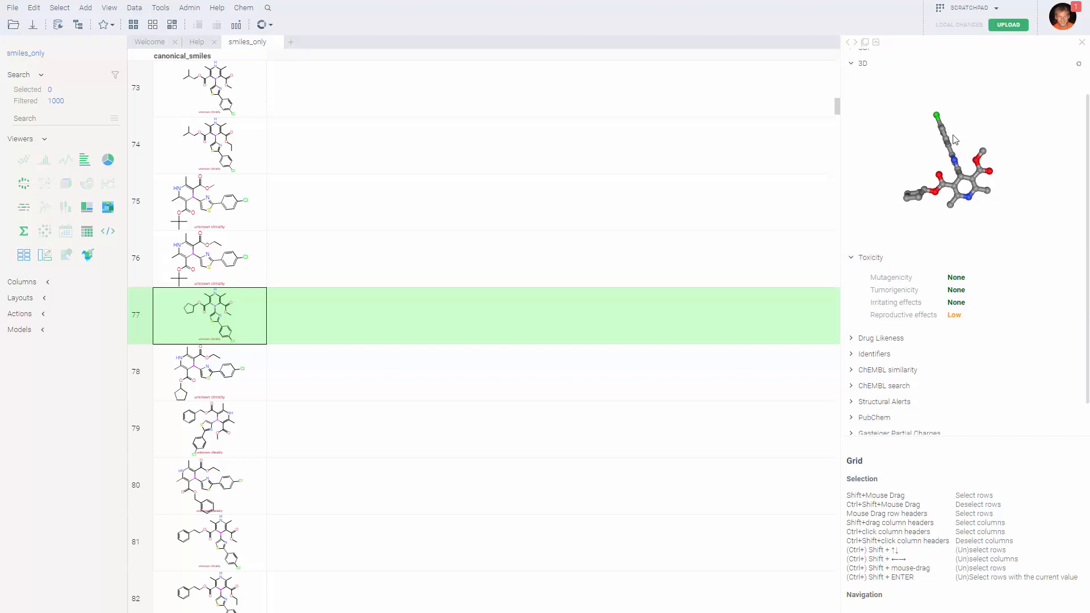
scroll(959, 278, down, 1)
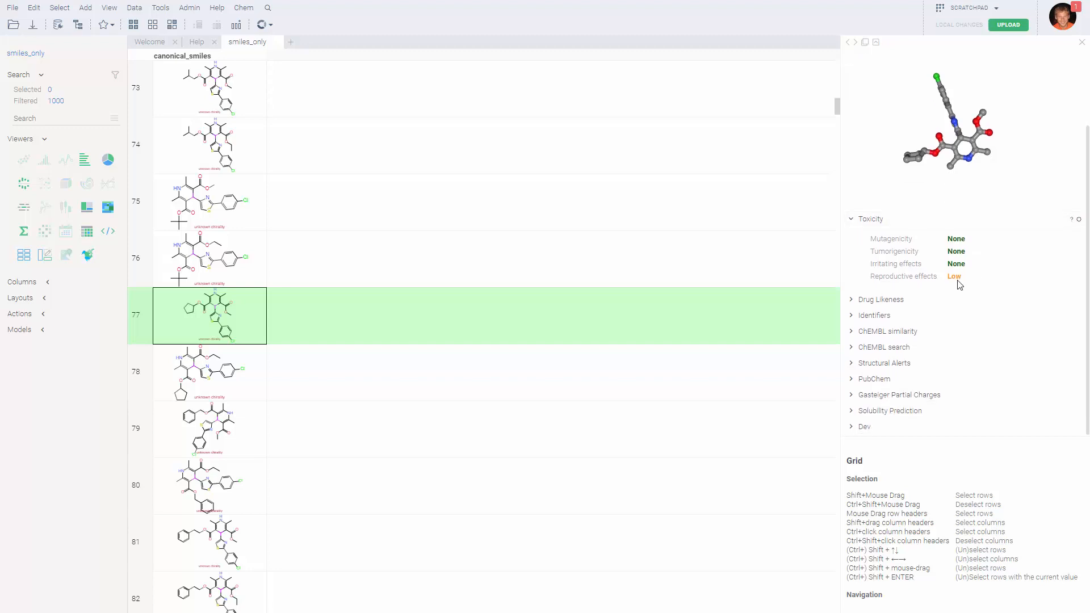
Review the Drug Likeness score and substructure fragment contributions of the row 77 molecule, then collapse that section.
click(883, 299)
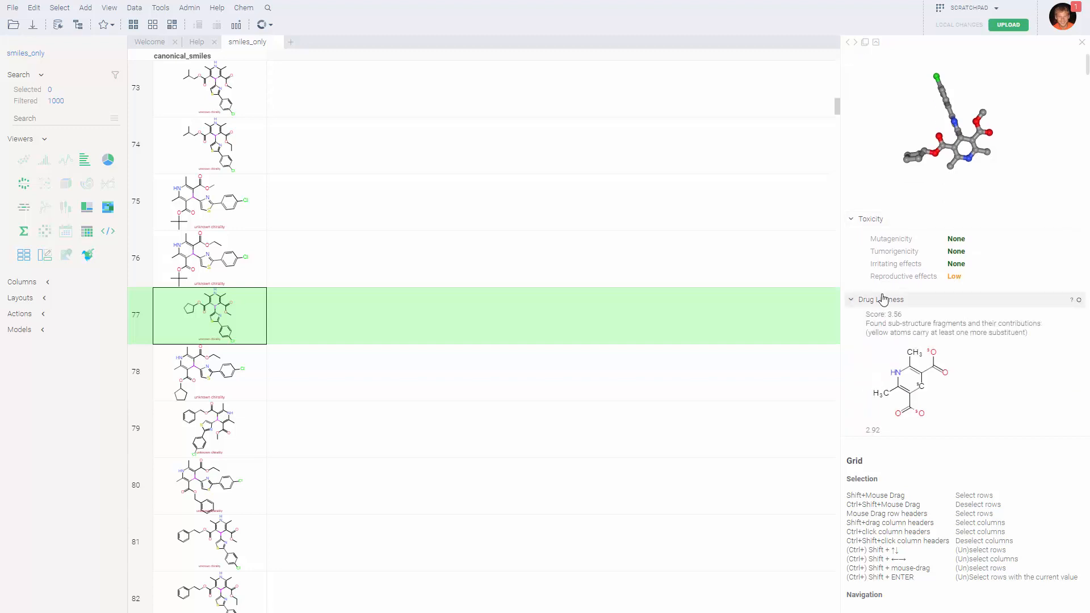
scroll(965, 352, down, 3)
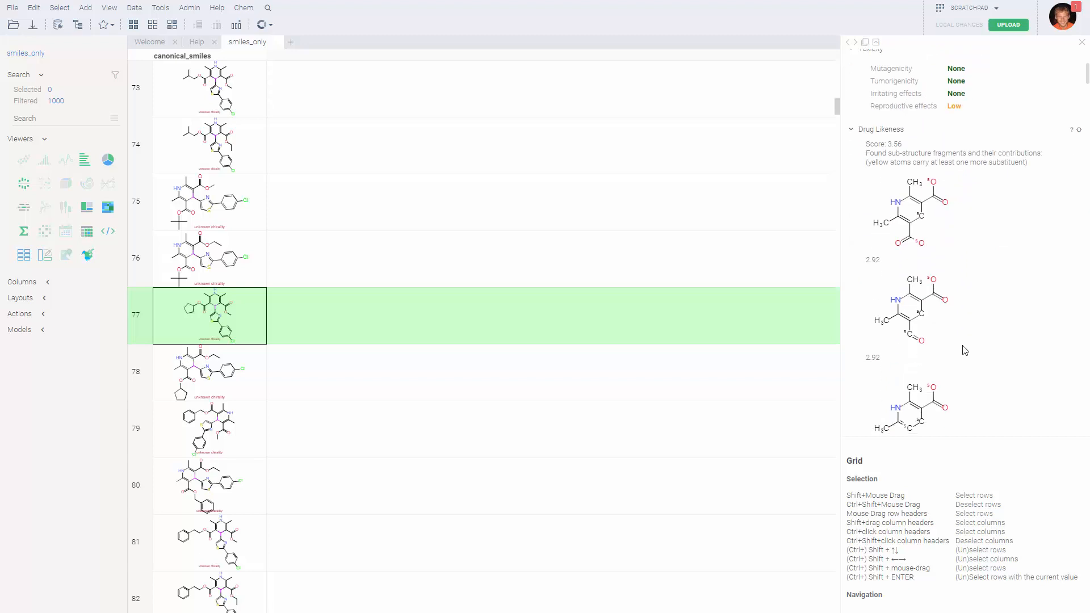
scroll(959, 286, down, 1)
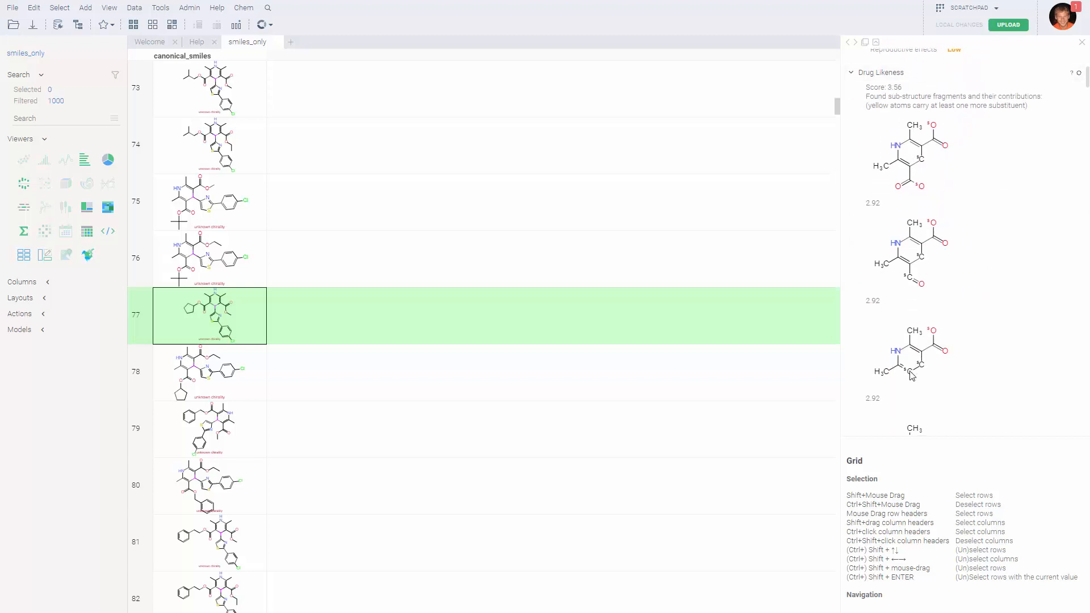
scroll(972, 336, down, 5)
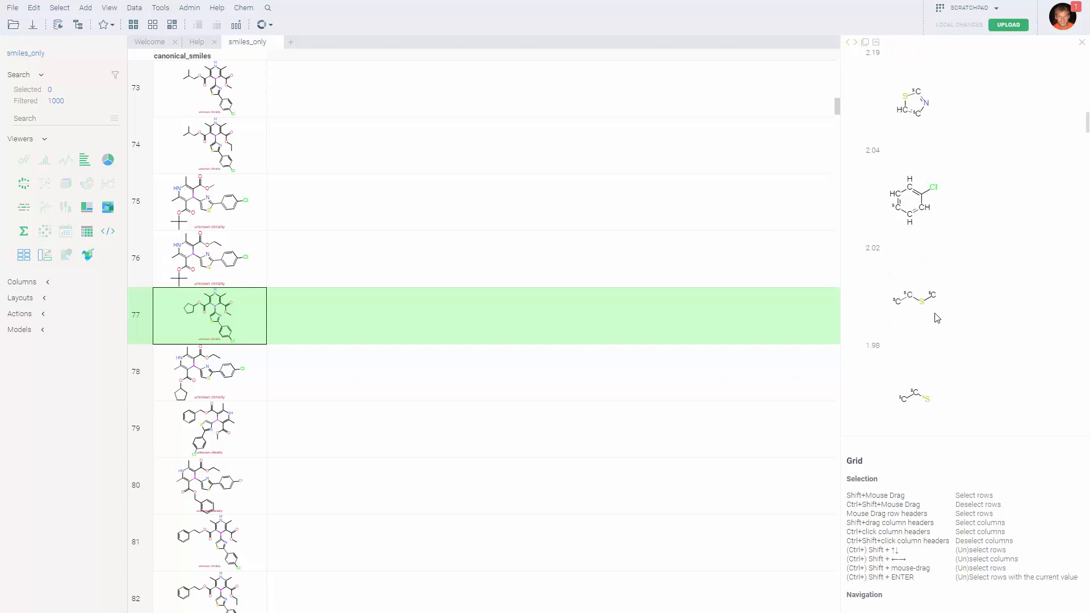
scroll(1085, 113, up, 3)
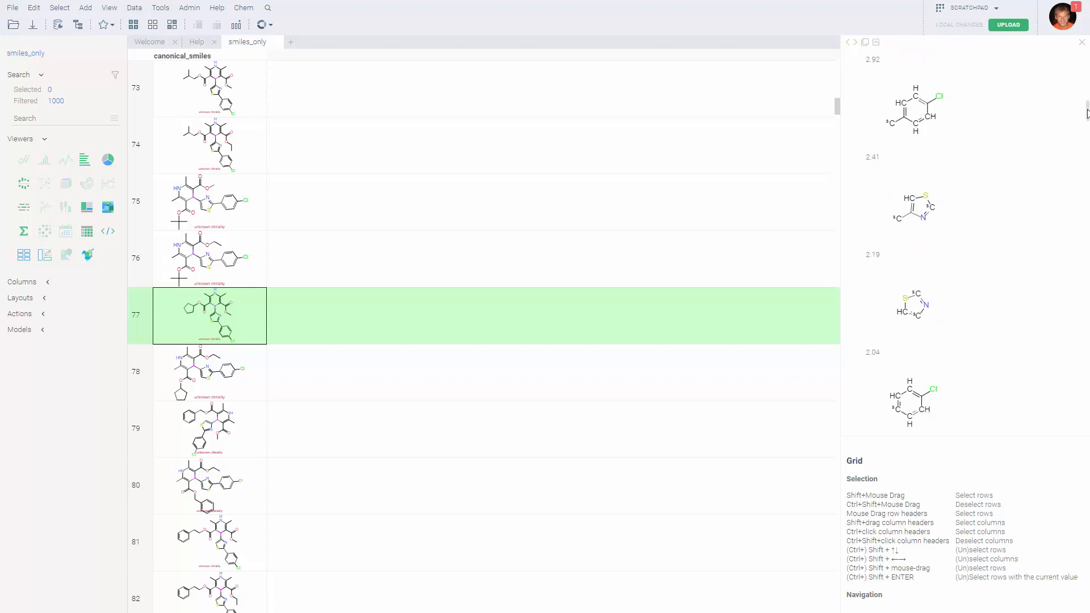
scroll(1086, 114, up, 5)
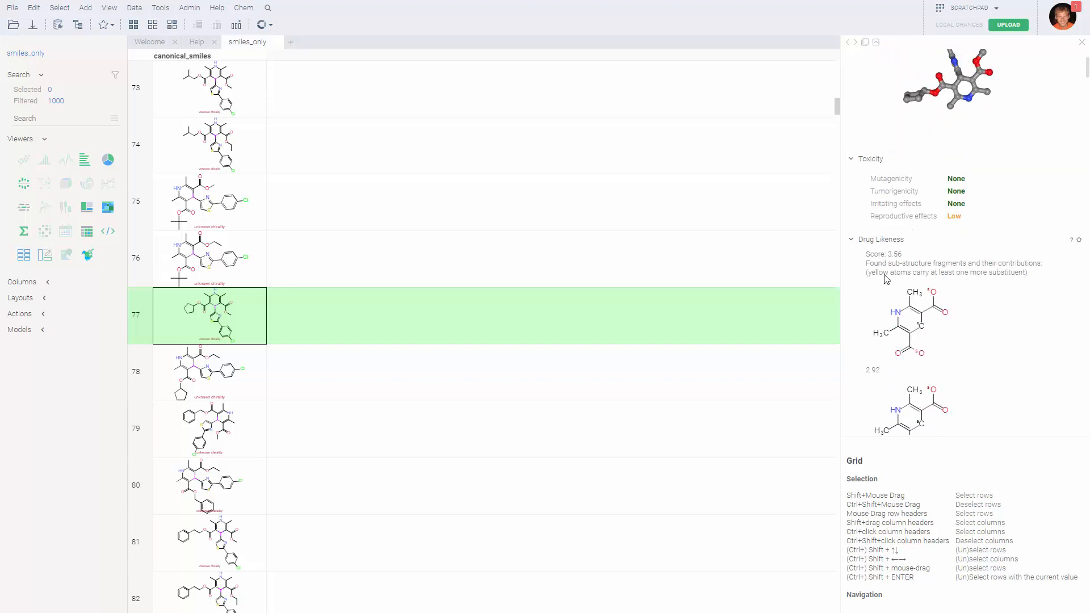
click(878, 243)
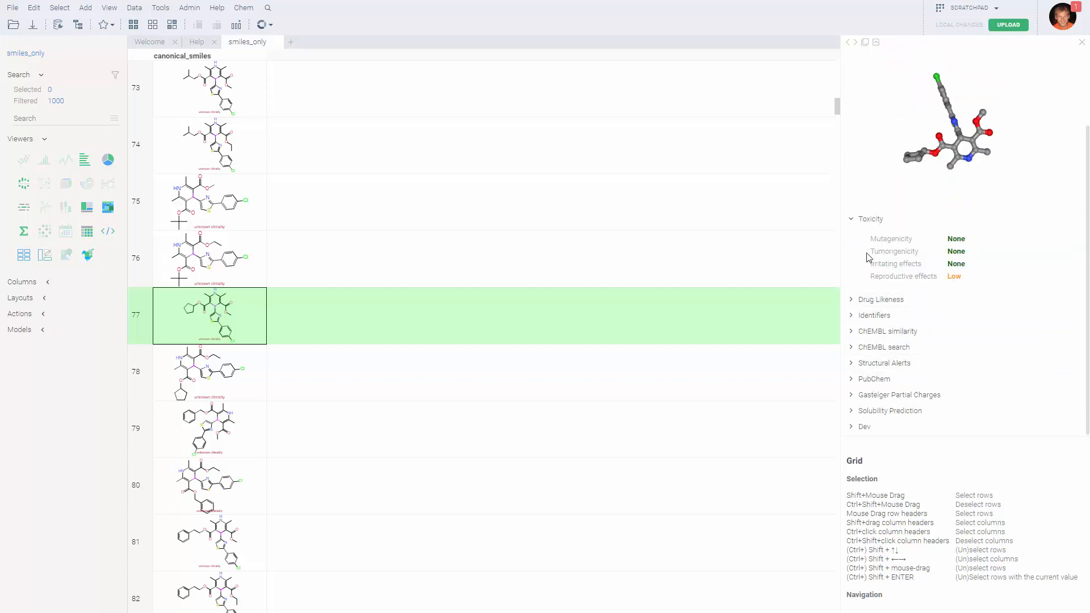
Check the row 77 molecule's Identifiers and its ChEMBL entry, then collapse the Toxicity, Identifiers and 3D sections.
click(877, 315)
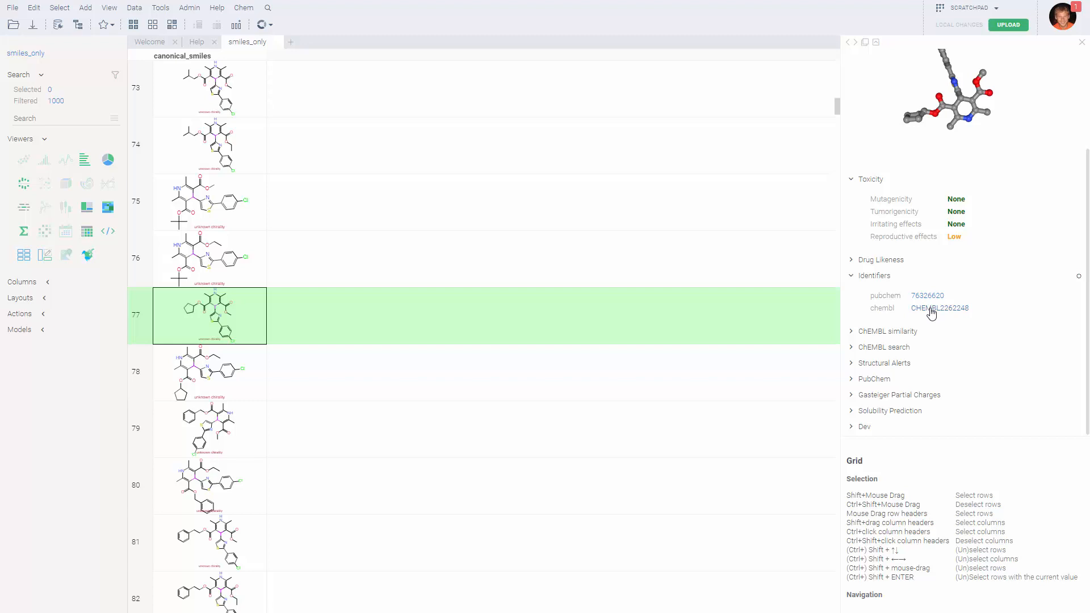
click(930, 310)
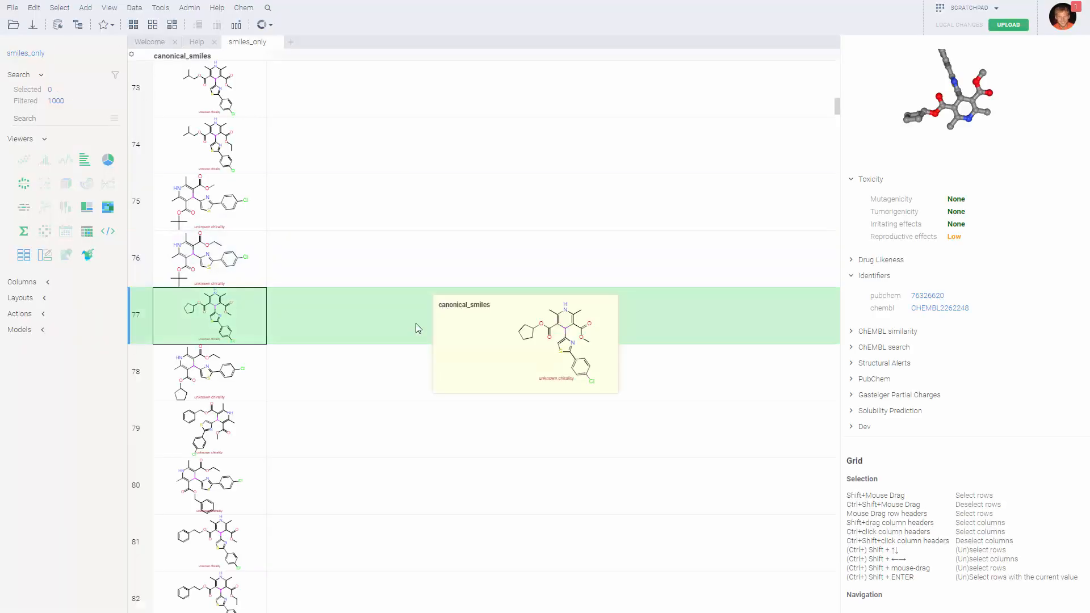
click(876, 181)
click(872, 276)
scroll(879, 188, up, 2)
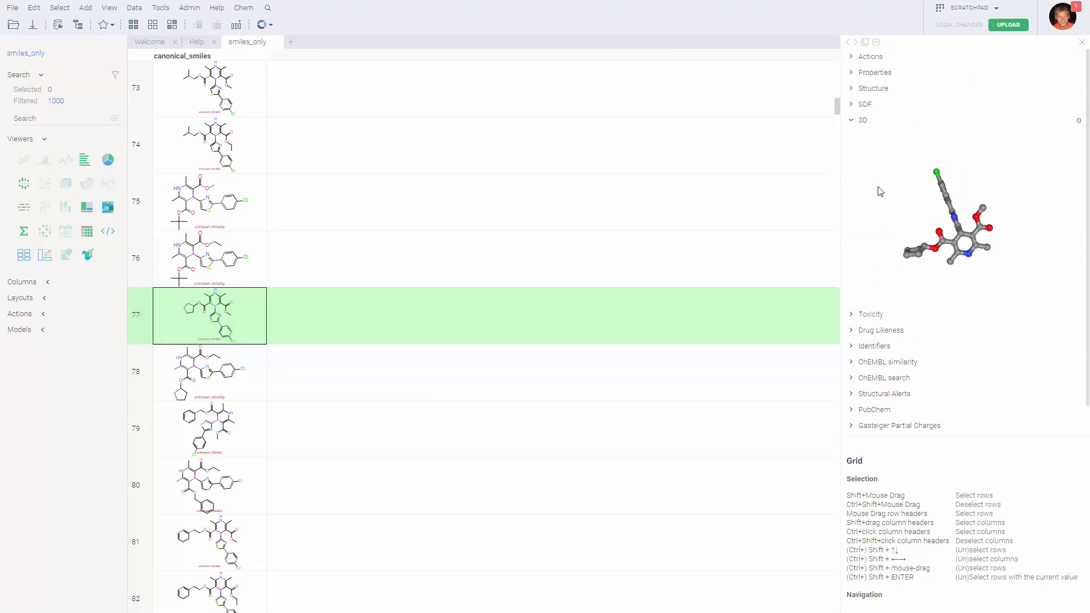
click(871, 122)
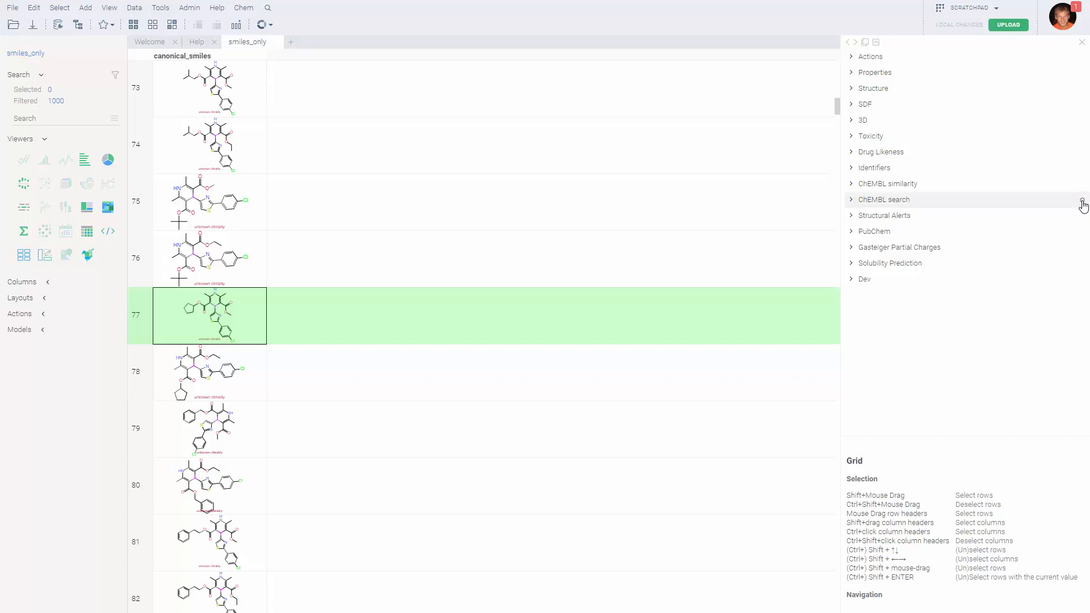
Expand the ChEMBL similarity and ChEMBL search results for the row 77 molecule and look over both structure lists.
click(1082, 202)
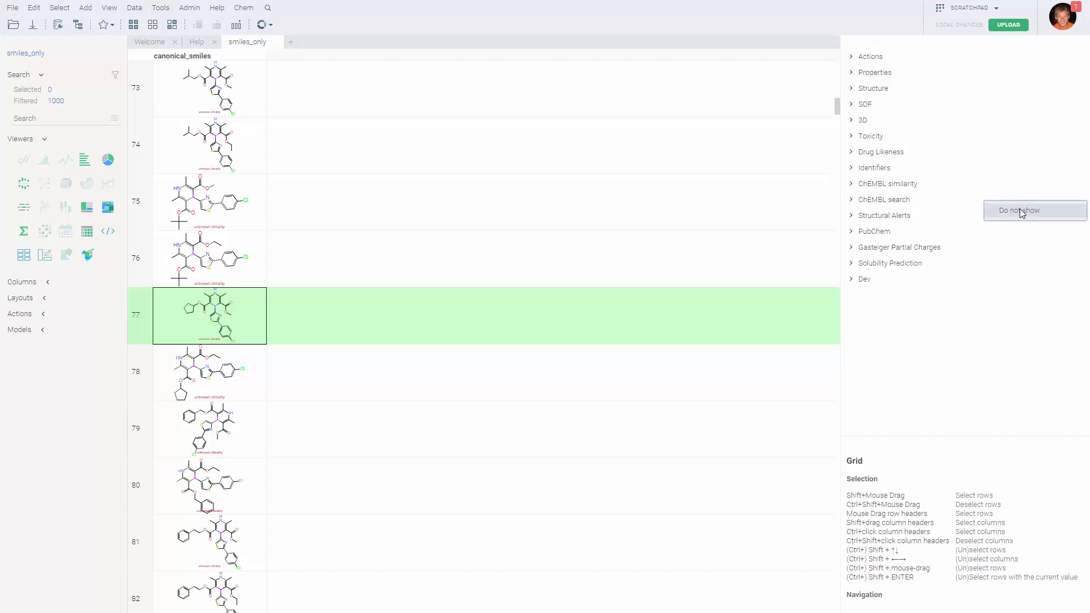
click(902, 187)
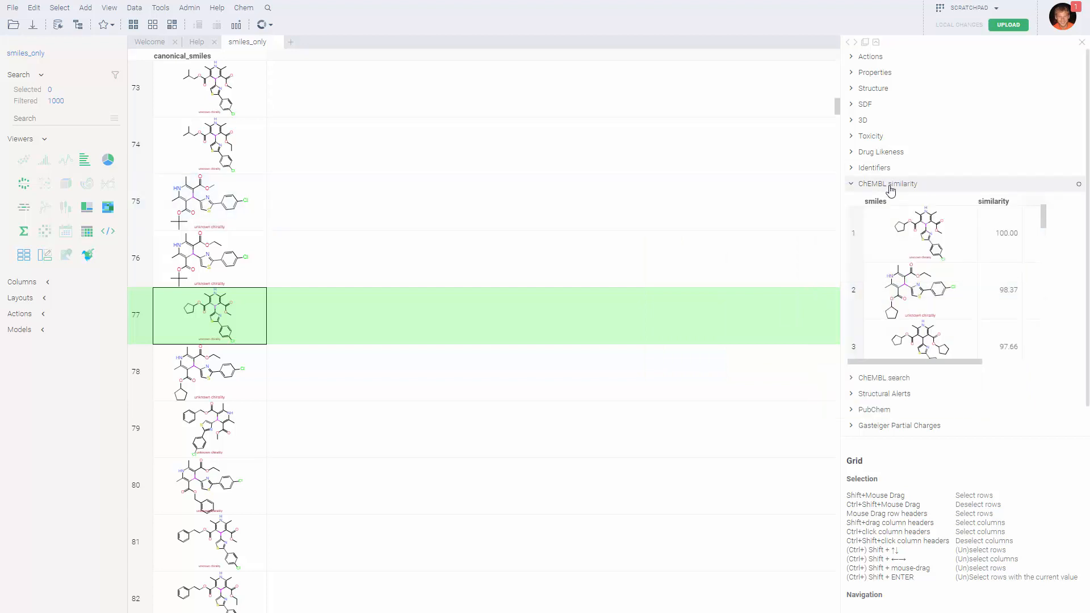
scroll(966, 244, down, 1)
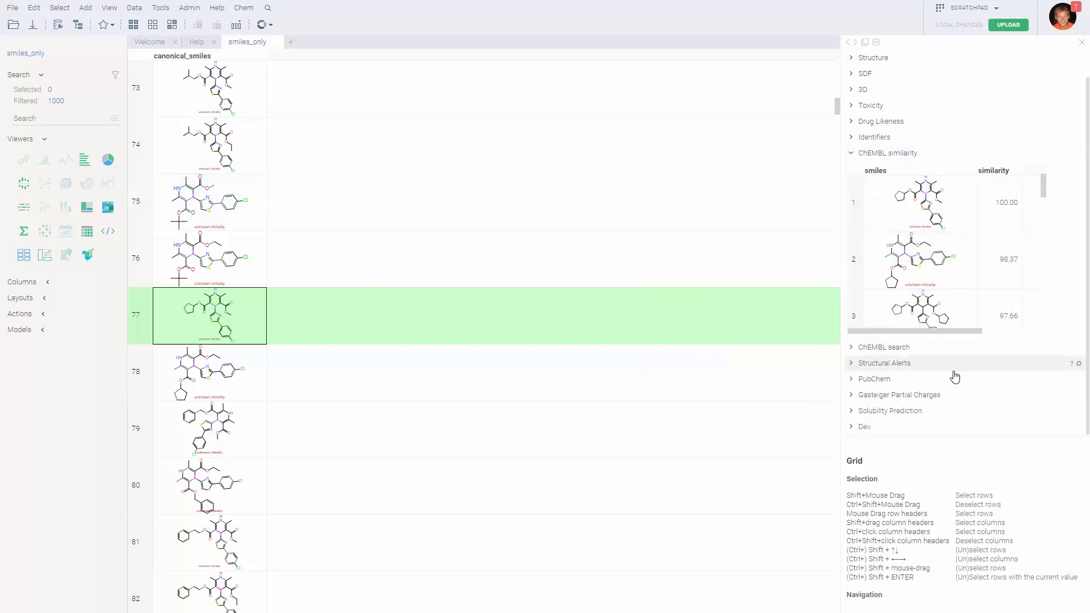
click(878, 351)
scroll(1008, 355, down, 3)
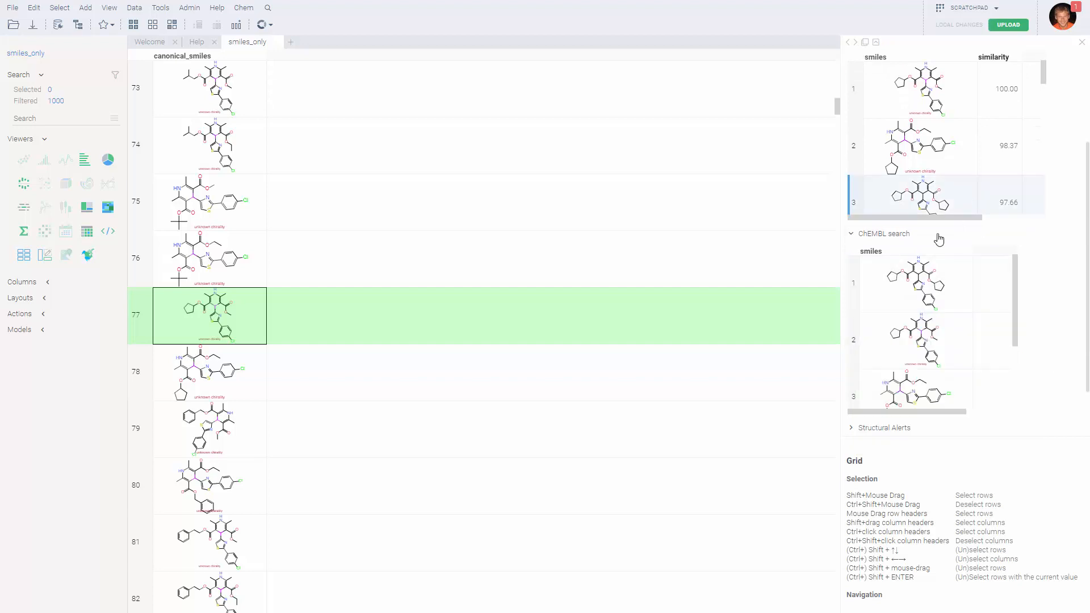
scroll(1038, 330, down, 2)
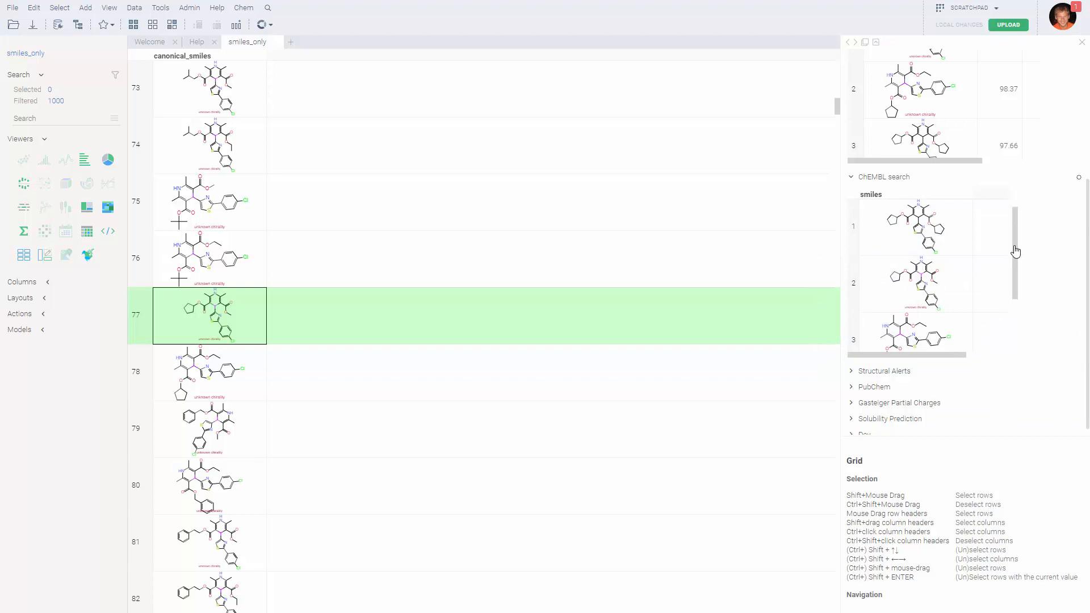
drag(1014, 251, 988, 221)
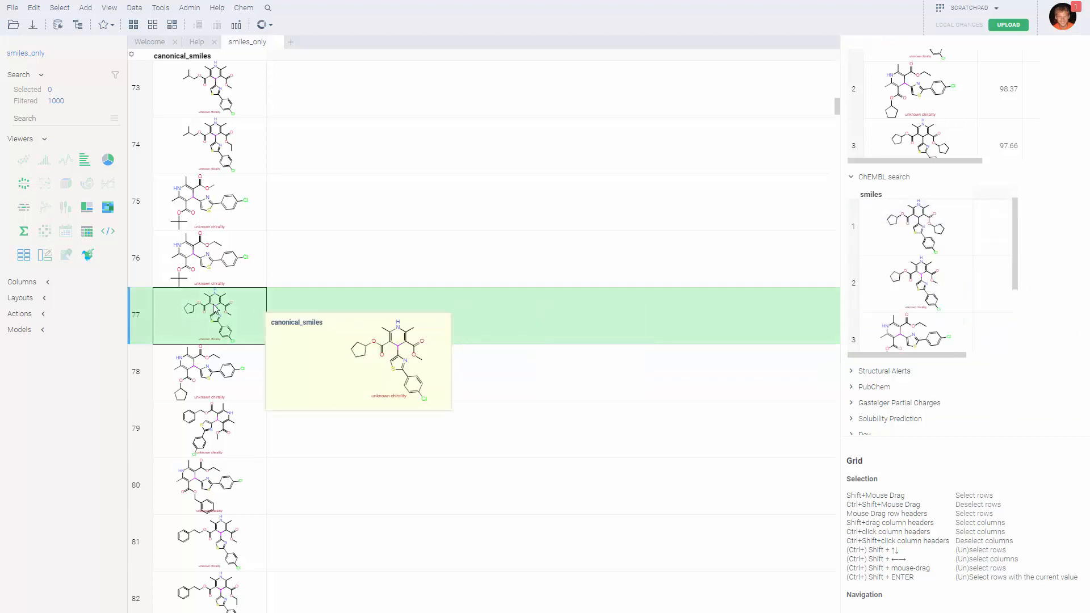
scroll(1032, 295, down, 1)
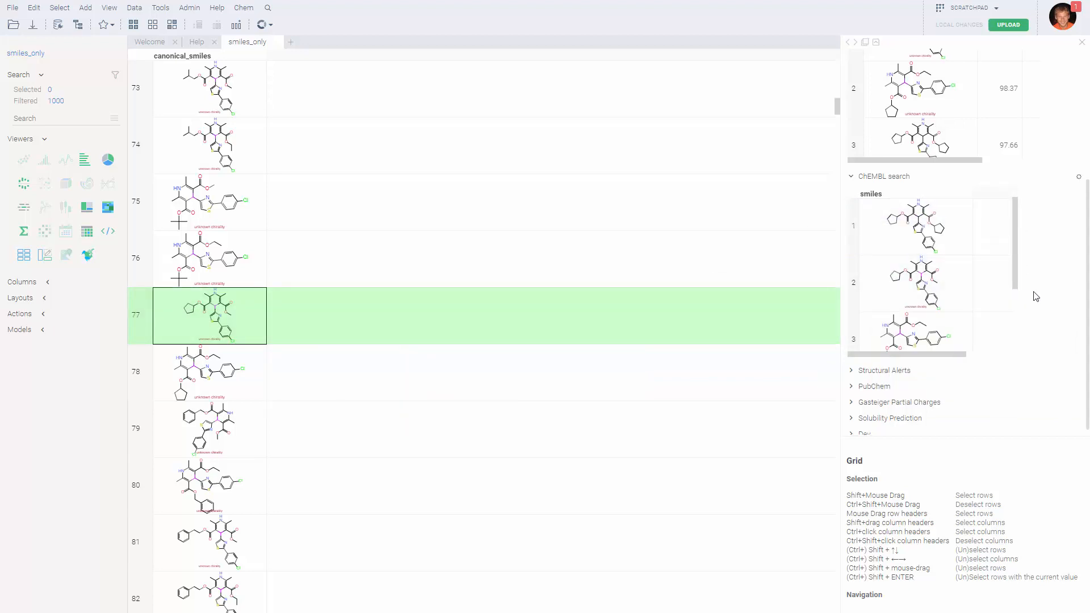
Review the Structural Alerts of the row 77 molecule, then collapse the Structural Alerts and ChEMBL search sections.
click(874, 364)
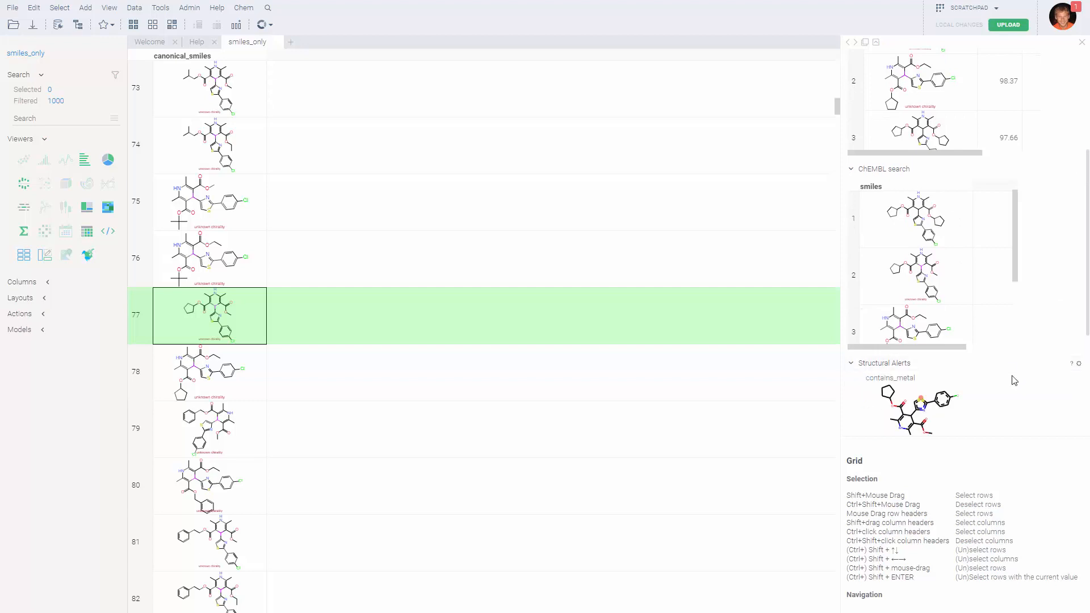
scroll(1011, 372, down, 3)
scroll(1011, 371, down, 1)
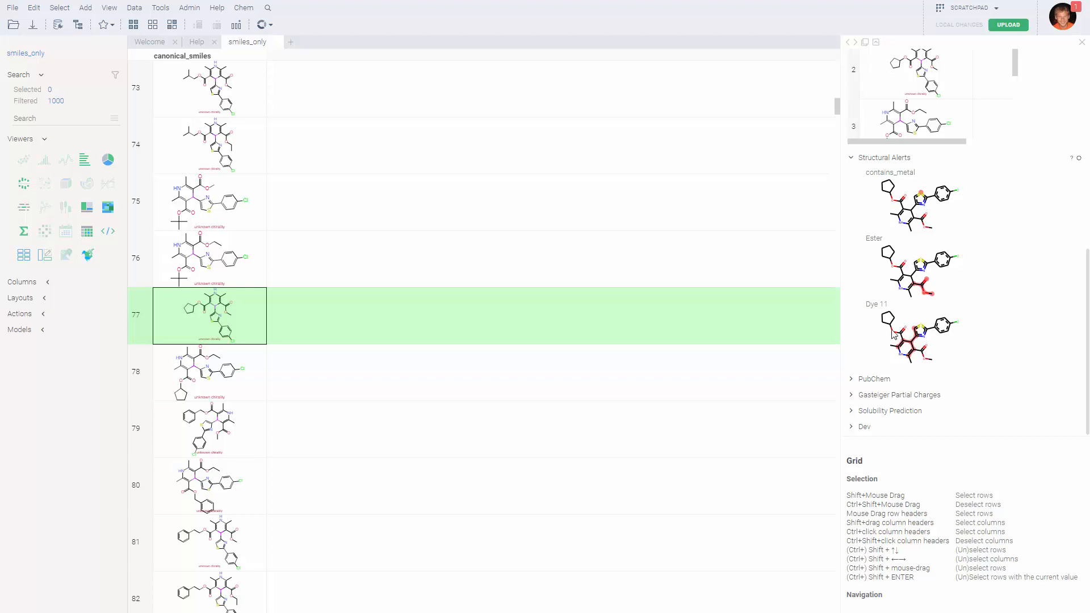
click(884, 157)
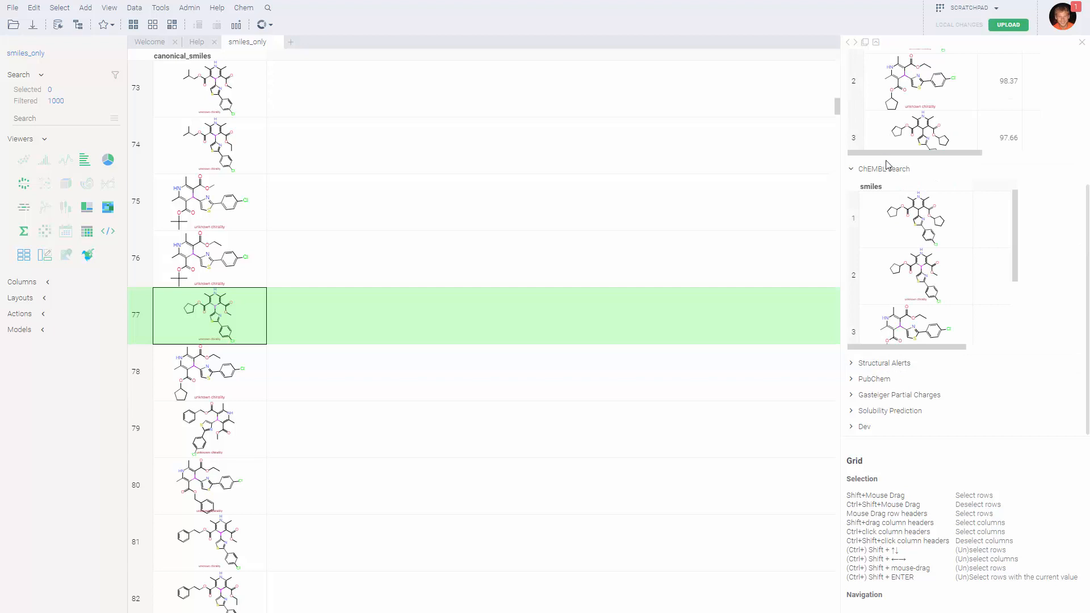
click(886, 168)
Expand the PubChem information for the row 77 molecule and read its Structures and Names and Identifiers entries.
click(877, 379)
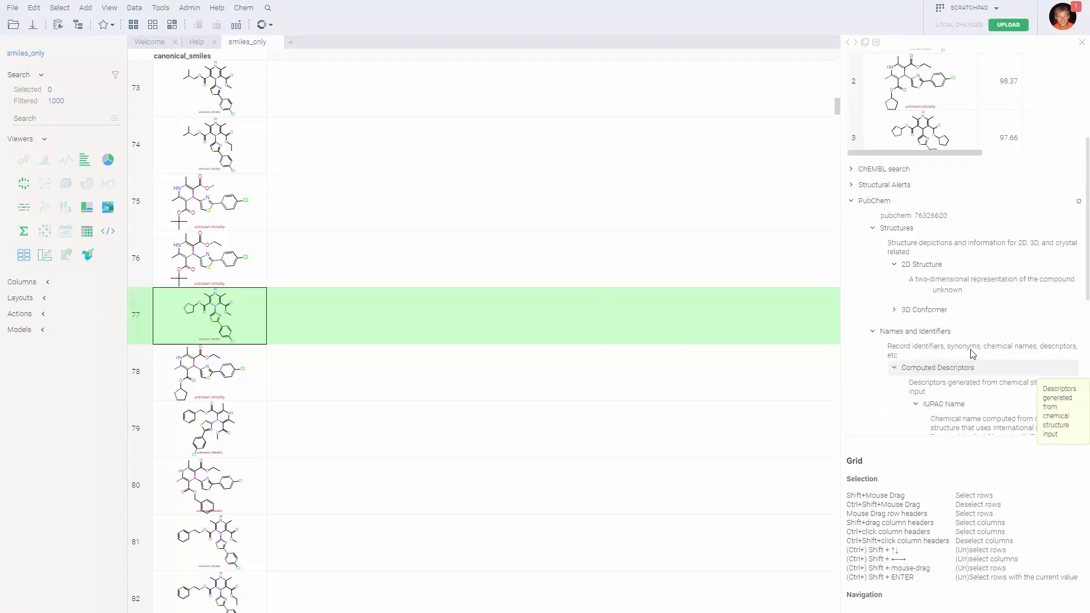
scroll(990, 301, down, 3)
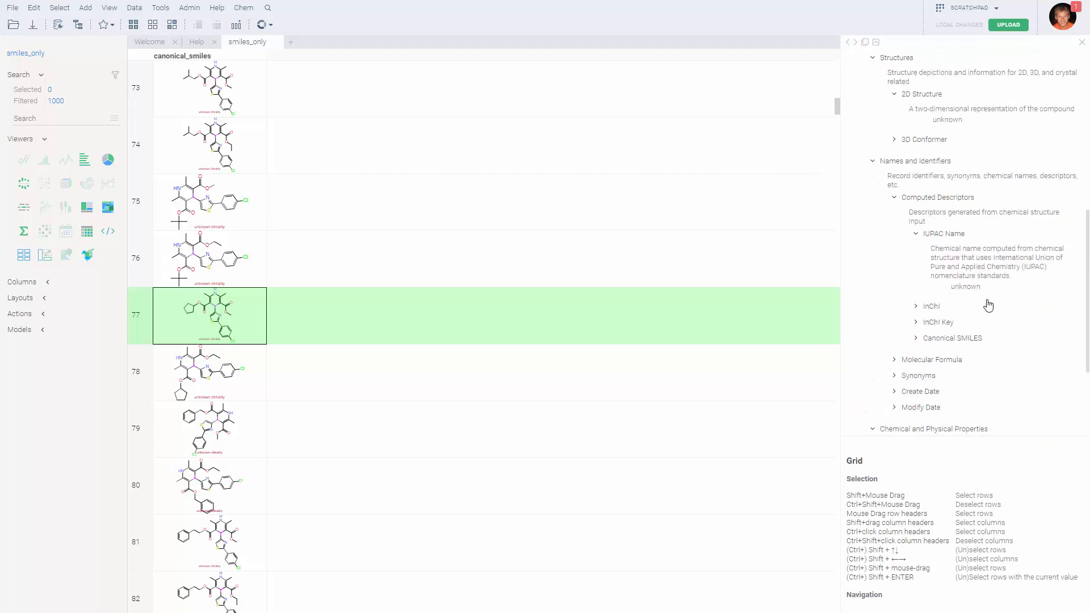
scroll(987, 301, up, 1)
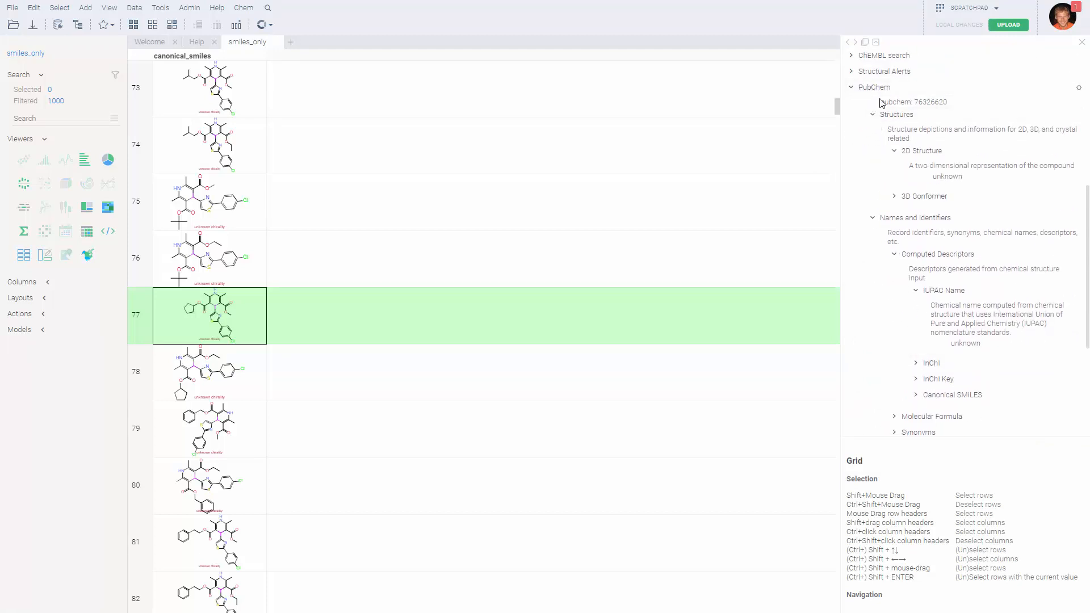
scroll(897, 225, down, 3)
scroll(898, 226, up, 1)
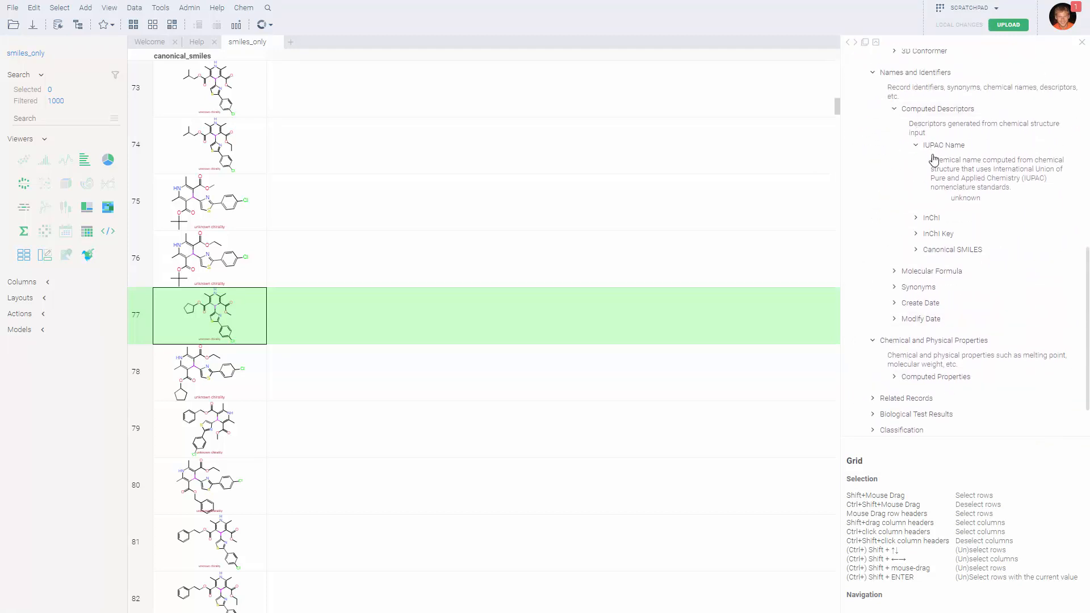
scroll(899, 171, down, 2)
Read the Molecular Formula and Synonyms entries, including Depositor-Supplied Synonyms, then collapse the PubChem section.
click(892, 216)
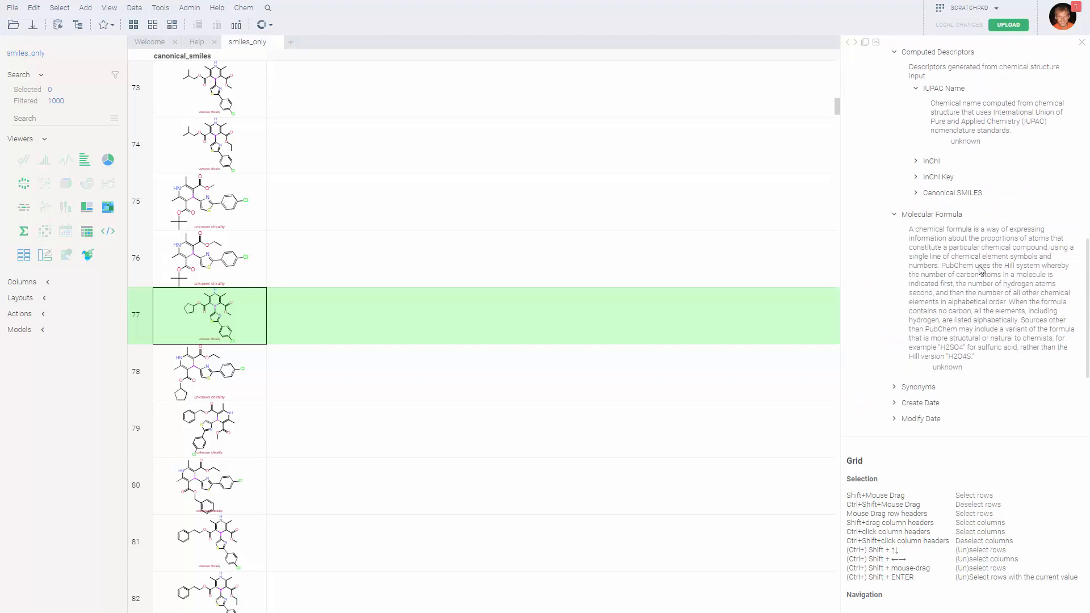
scroll(965, 279, down, 3)
click(895, 231)
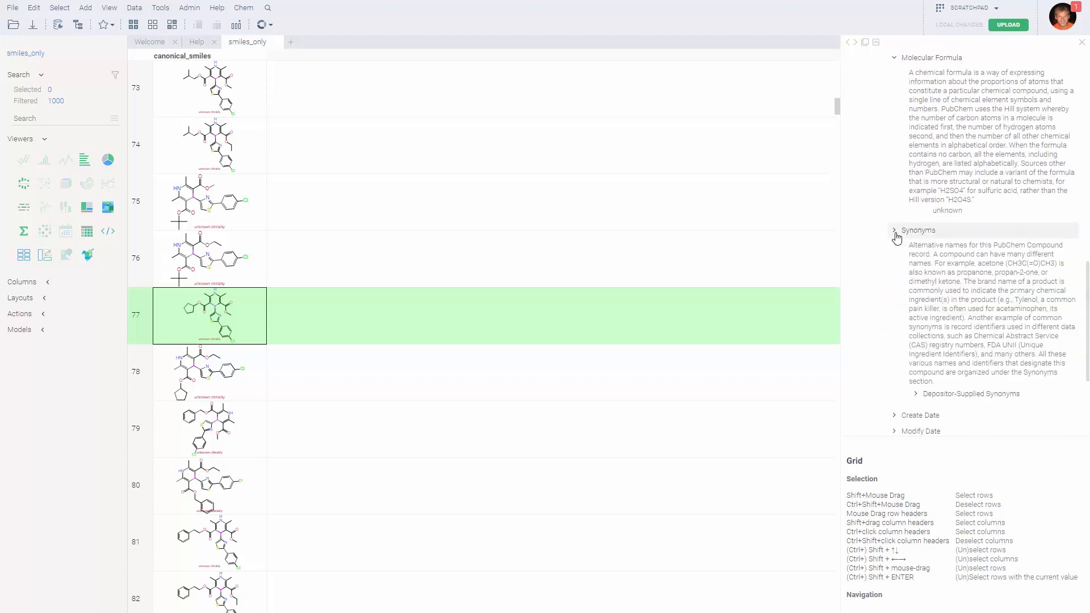
scroll(961, 285, down, 3)
click(961, 283)
scroll(897, 306, up, 13)
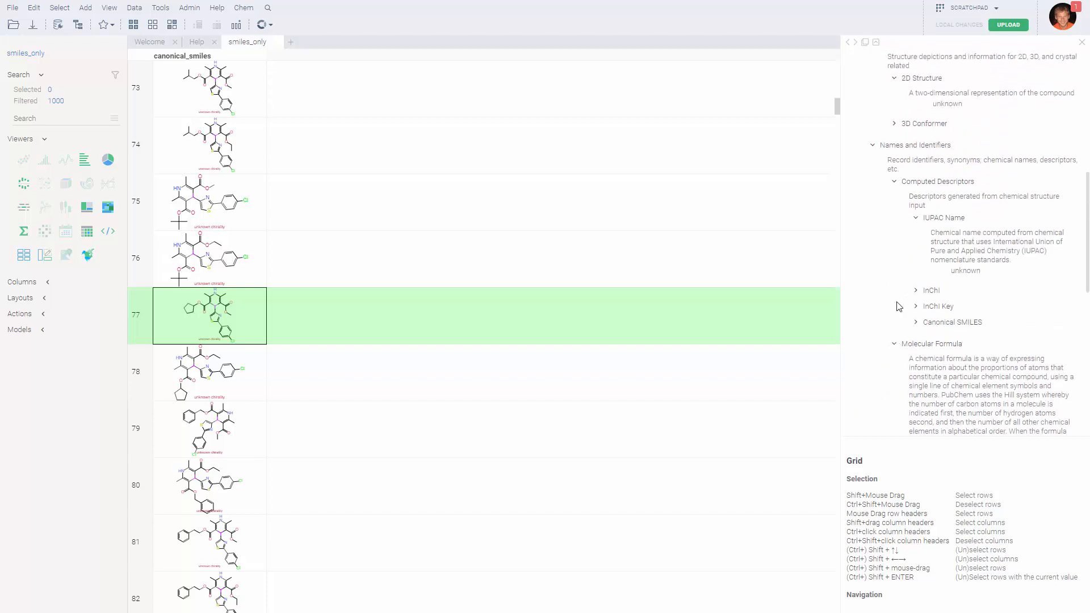
click(888, 298)
Show the Gasteiger Partial Charges of the row 77 molecule and open the script behind that visualization.
click(878, 393)
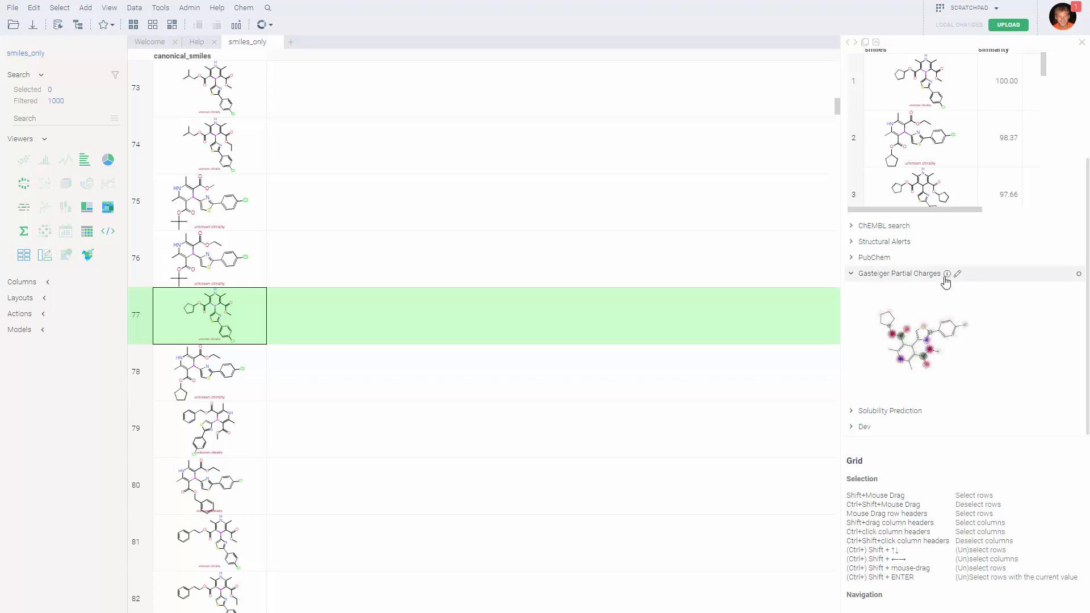
mouse_move(950, 281)
click(948, 276)
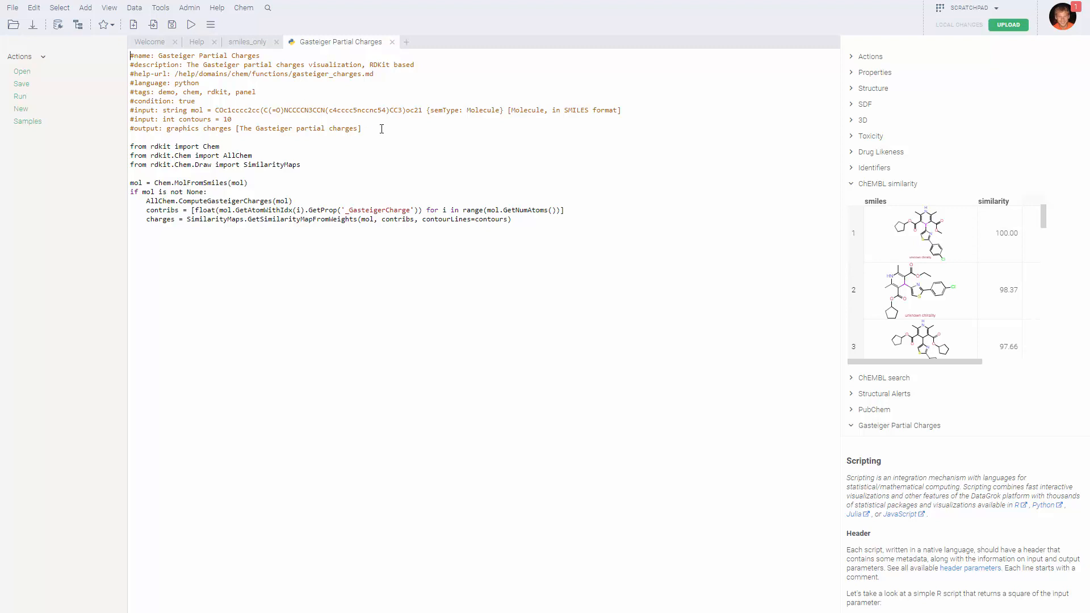
Examine the header comments of the Gasteiger Partial Charges script and collapse the ChEMBL similarity section.
drag(381, 127, 112, 54)
click(190, 71)
click(903, 185)
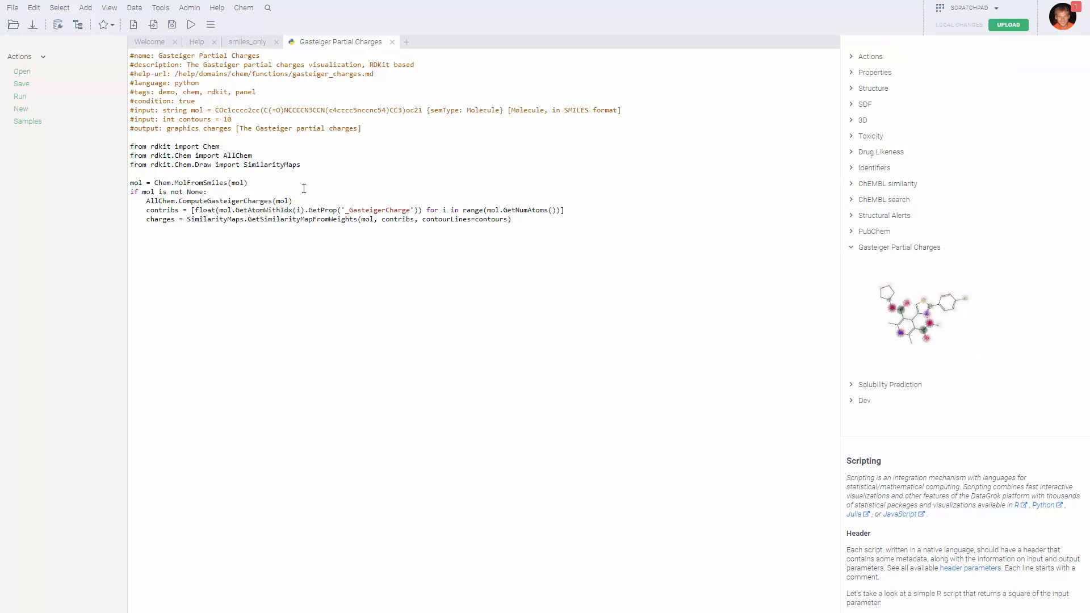
Examine the script's molecule input with its semType, the panel tag, the RDKit code body and the charges output.
double_click(168, 111)
drag(429, 111, 501, 110)
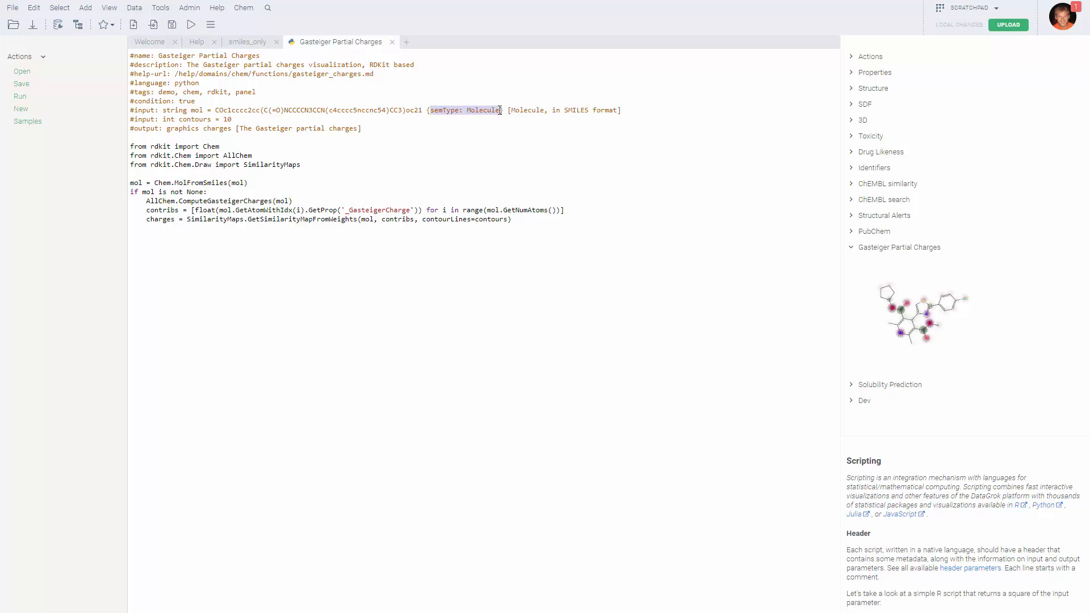
drag(236, 92, 259, 93)
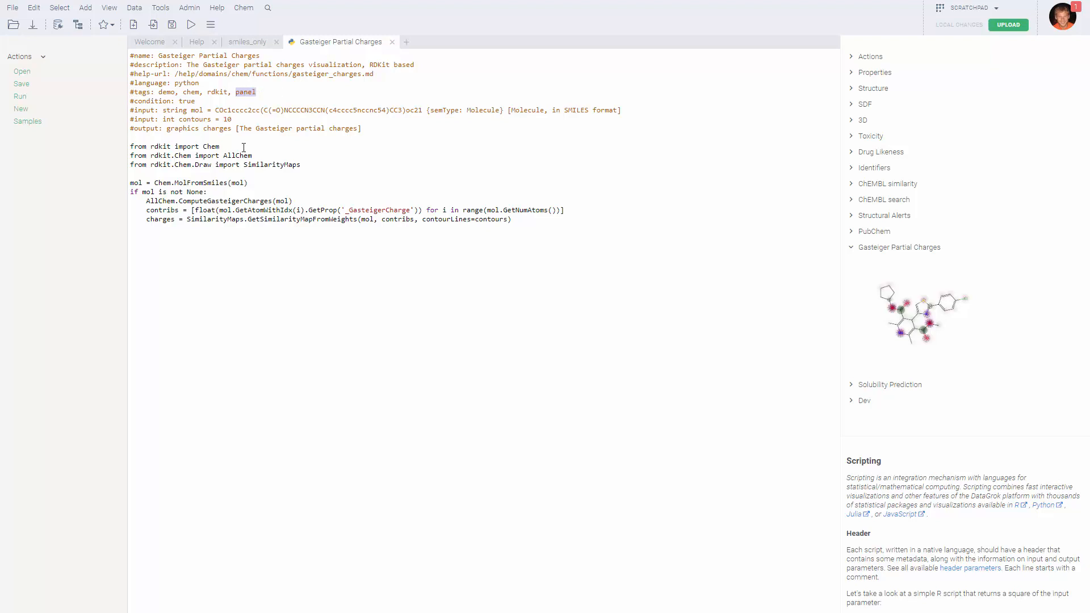
drag(131, 147, 540, 226)
click(541, 225)
double_click(207, 128)
double_click(162, 220)
click(196, 220)
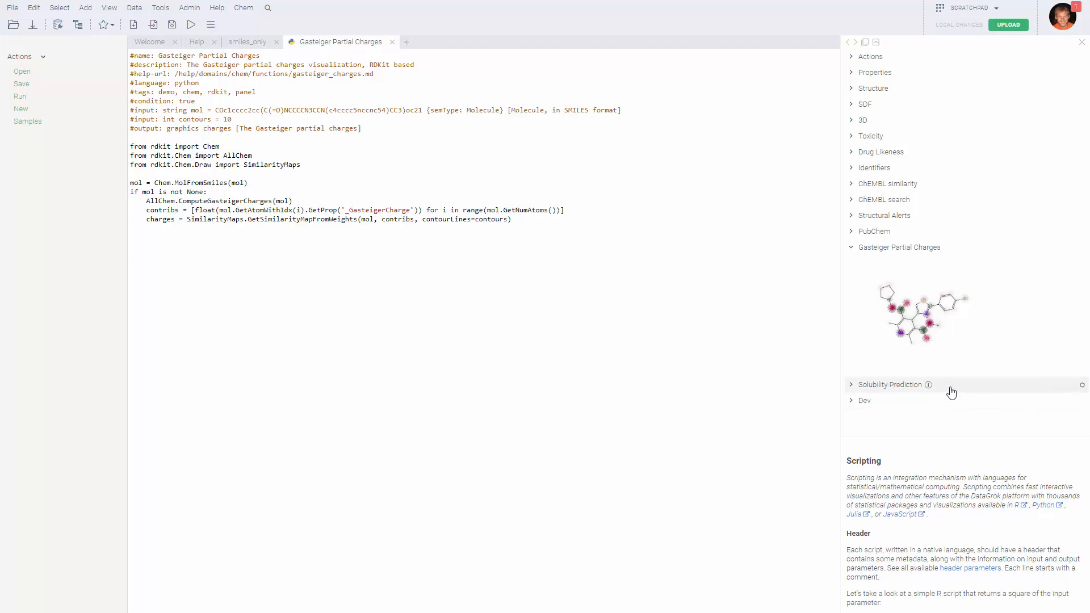
Expand Solubility Prediction for the row 77 molecule and open its script to examine the featureNames descriptor list.
click(893, 391)
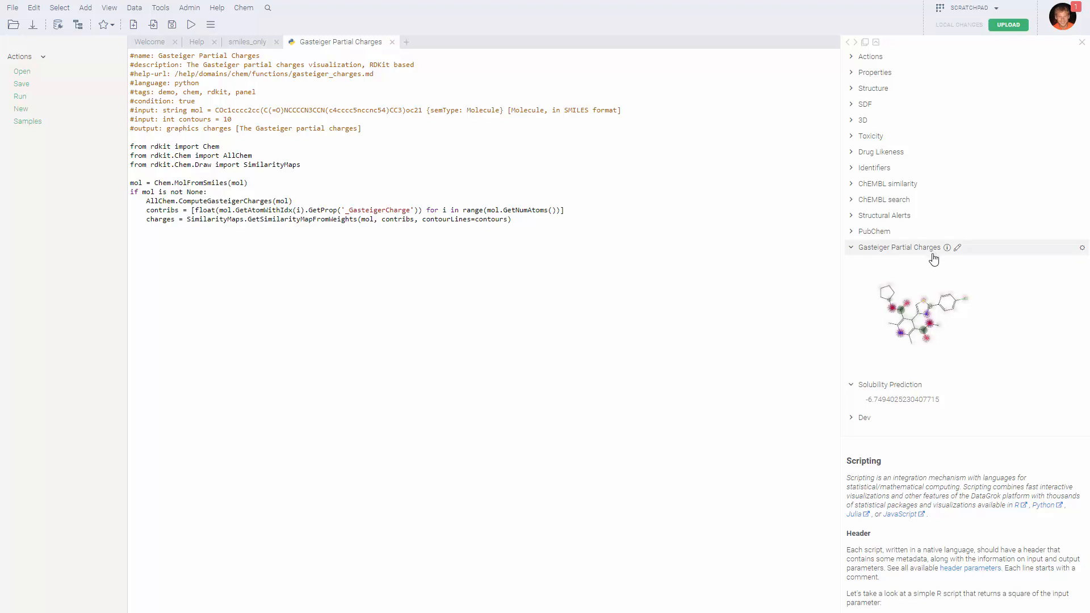
click(928, 385)
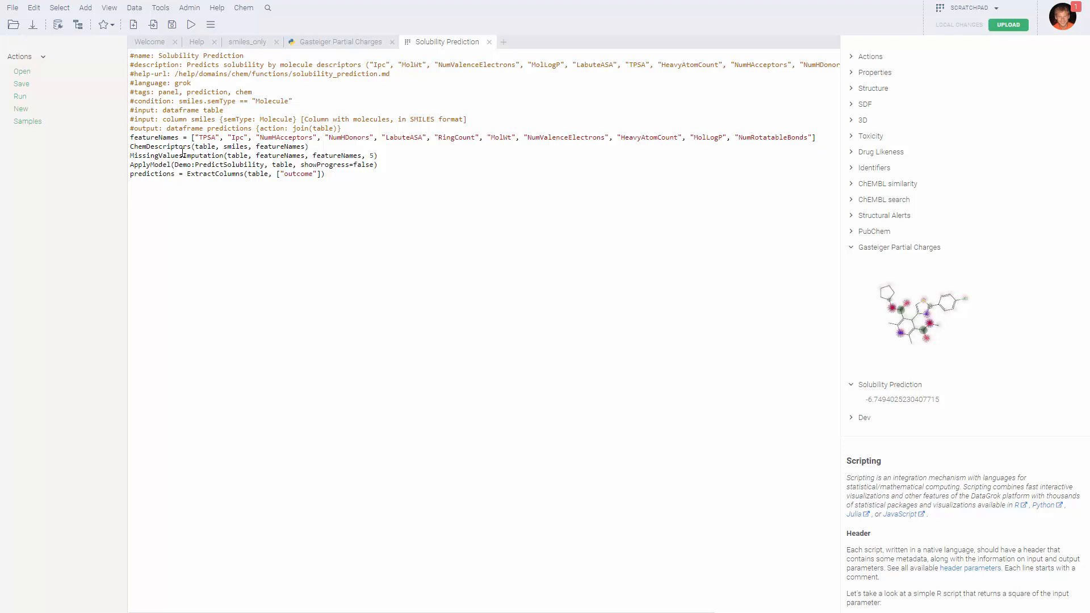
drag(194, 138, 812, 137)
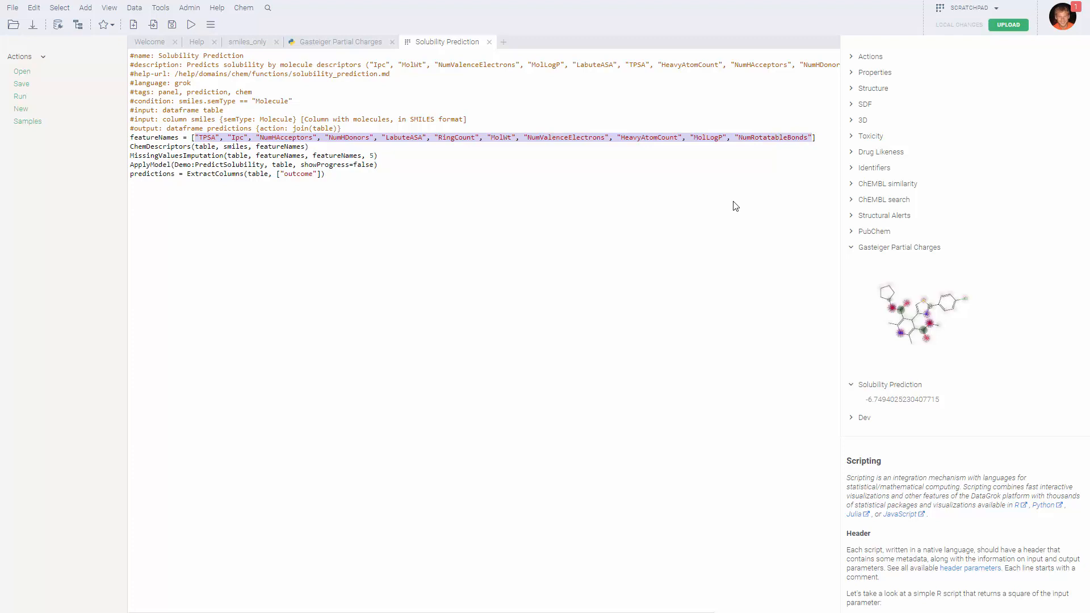
click(264, 165)
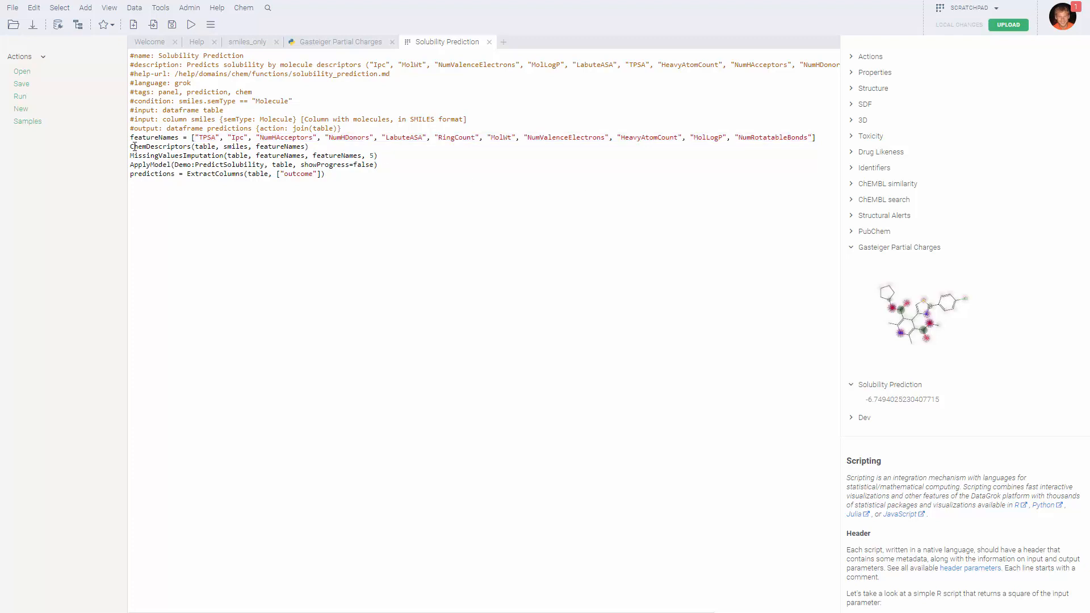
Examine the script's ChemDescriptors, MissingValuesImputation, ApplyModel and ExtractColumns lines that compute the solubility prediction.
drag(135, 147, 334, 147)
click(358, 173)
double_click(139, 165)
drag(132, 138, 372, 165)
click(372, 175)
drag(353, 173, 131, 155)
click(195, 156)
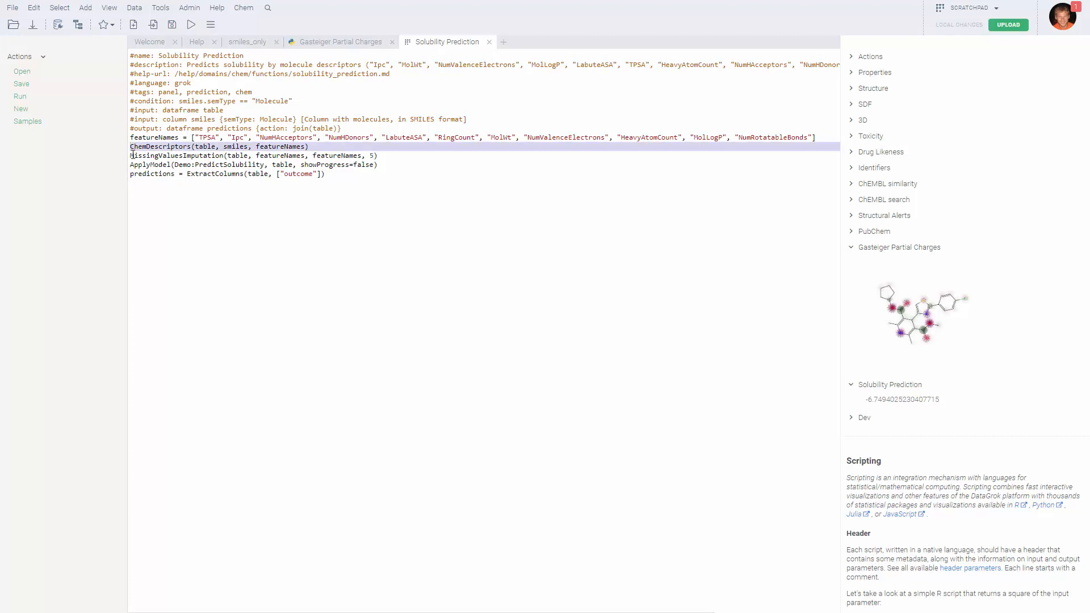
click(131, 155)
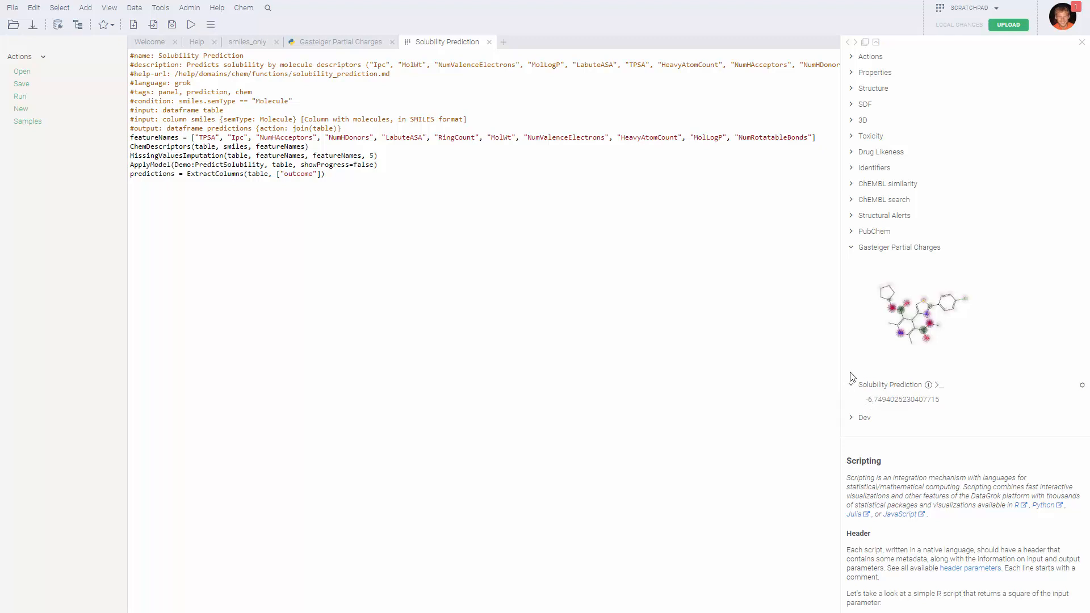
Close the Solubility Prediction and Gasteiger Partial Charges scripts and return to the smiles_only table.
click(489, 42)
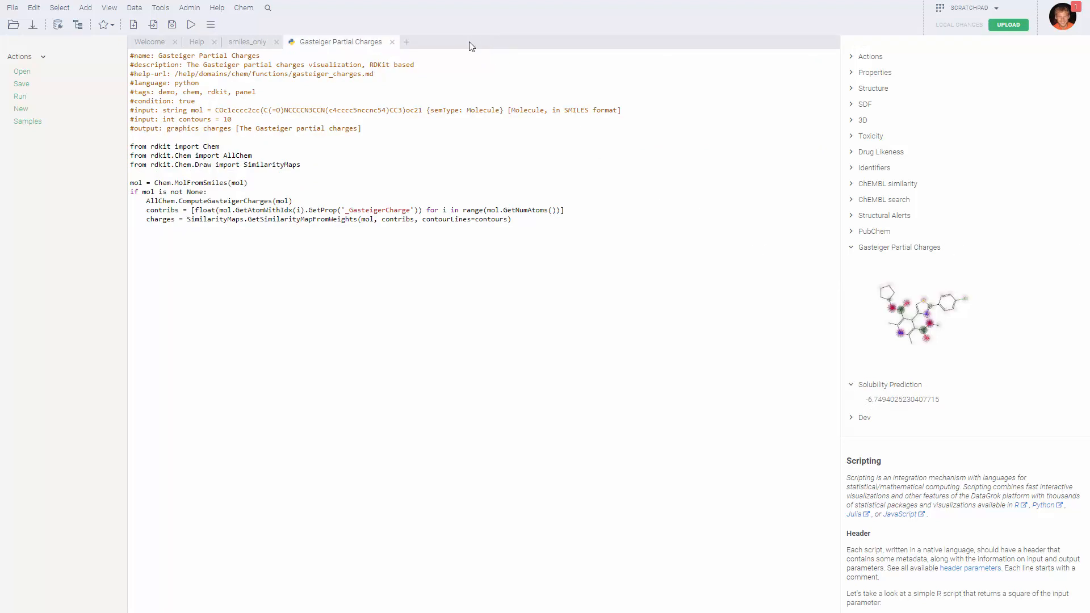
click(391, 42)
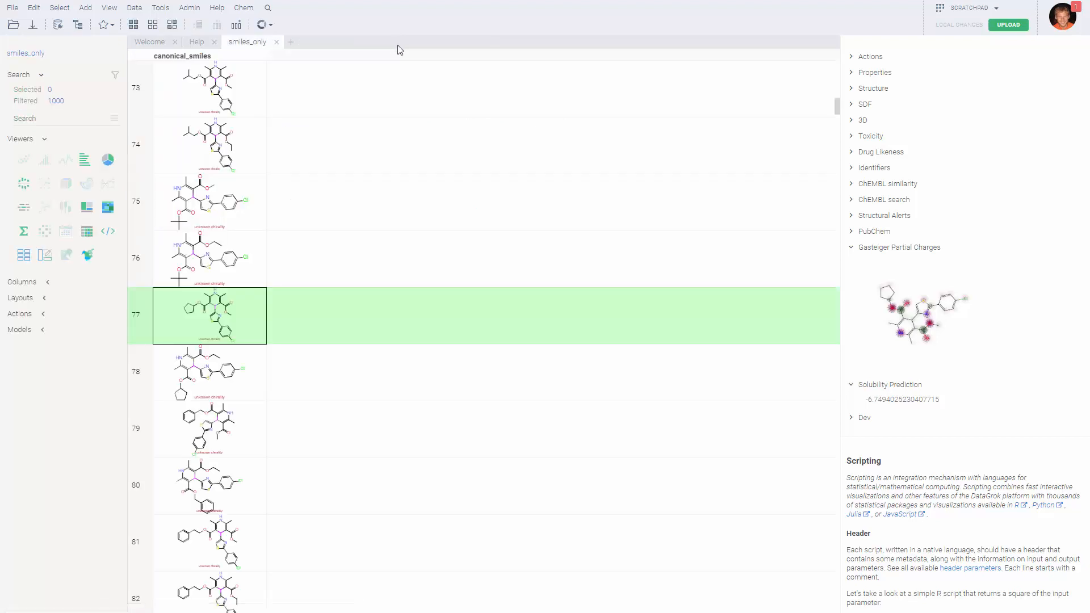
Select the row 76 molecule, open the molecule Sketcher and draw two fused benzene rings.
click(209, 276)
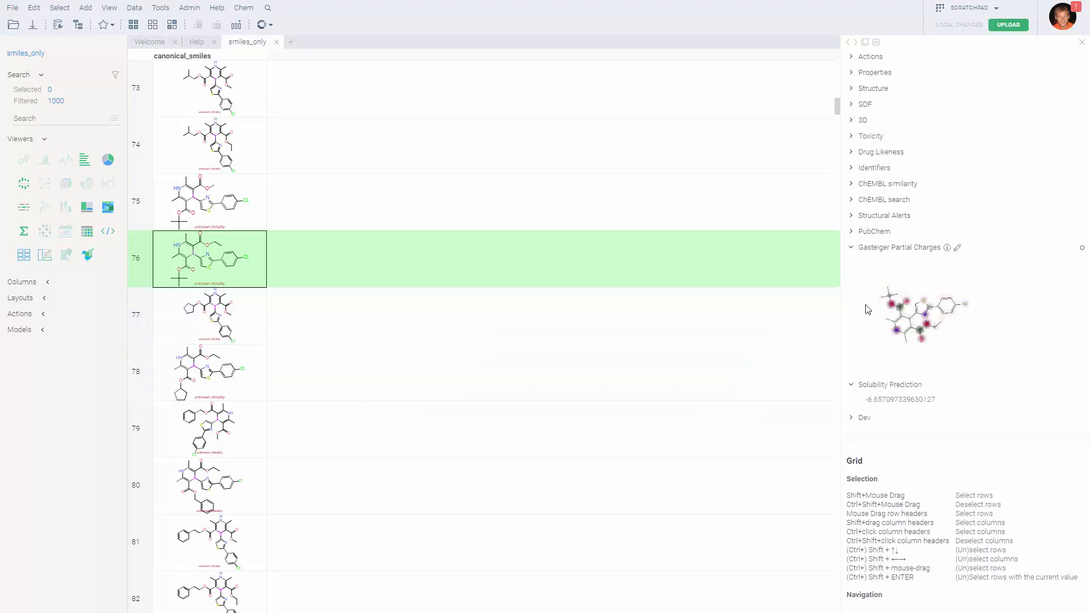
click(243, 8)
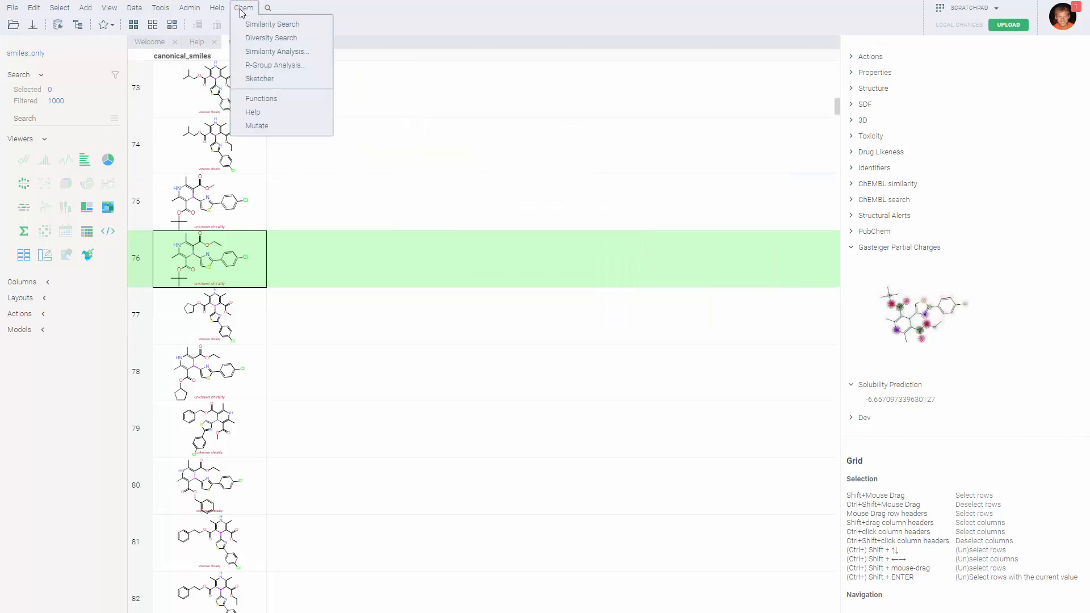
click(257, 79)
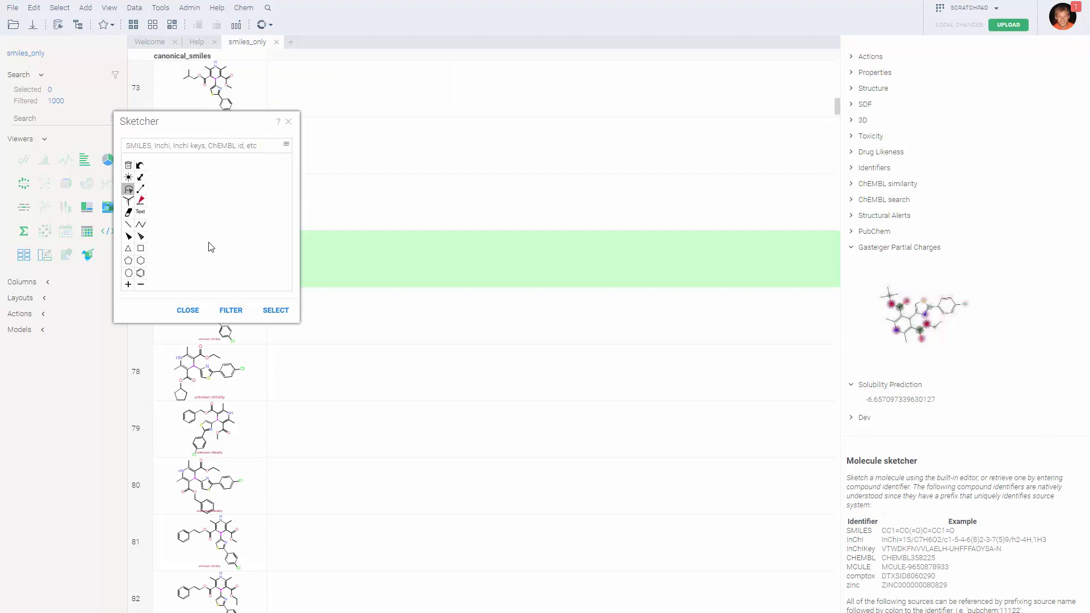
click(140, 273)
click(195, 230)
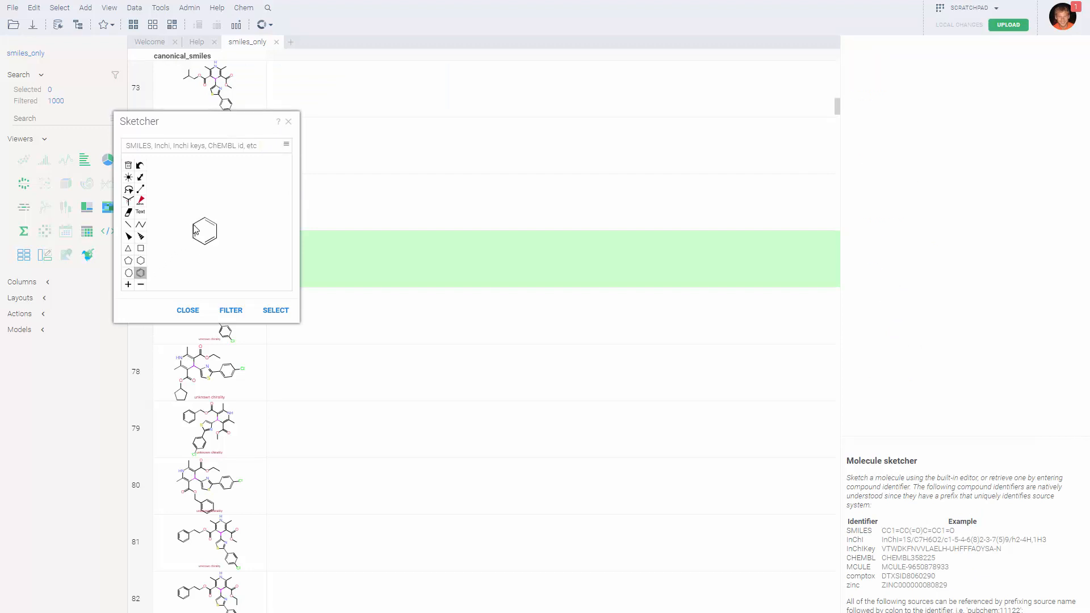
click(216, 231)
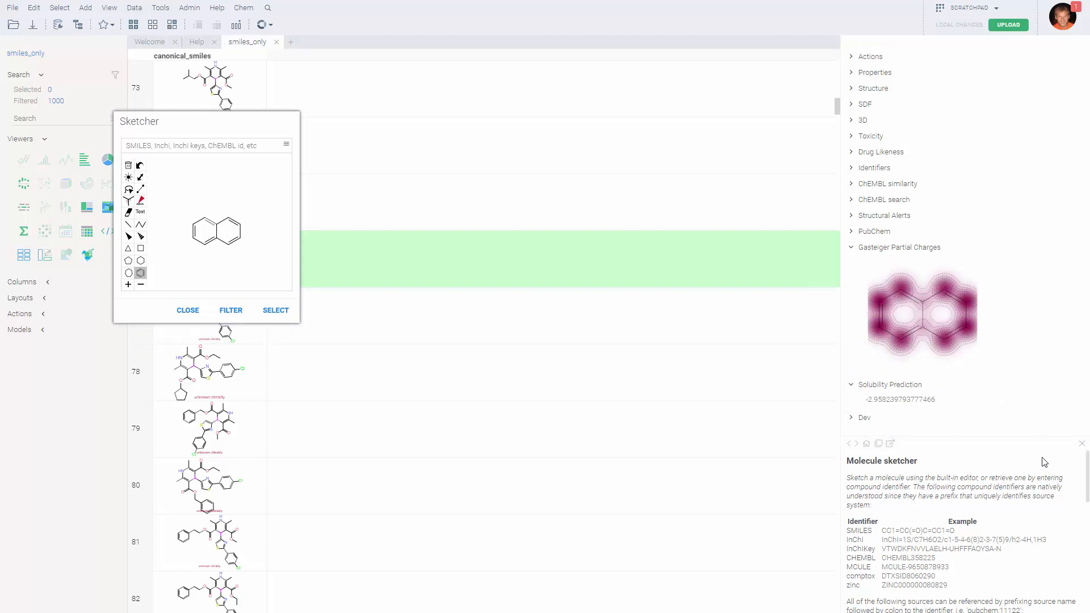
Hide the help pane and expand the 3D and Toxicity information for the sketched two-ring molecule.
click(1082, 443)
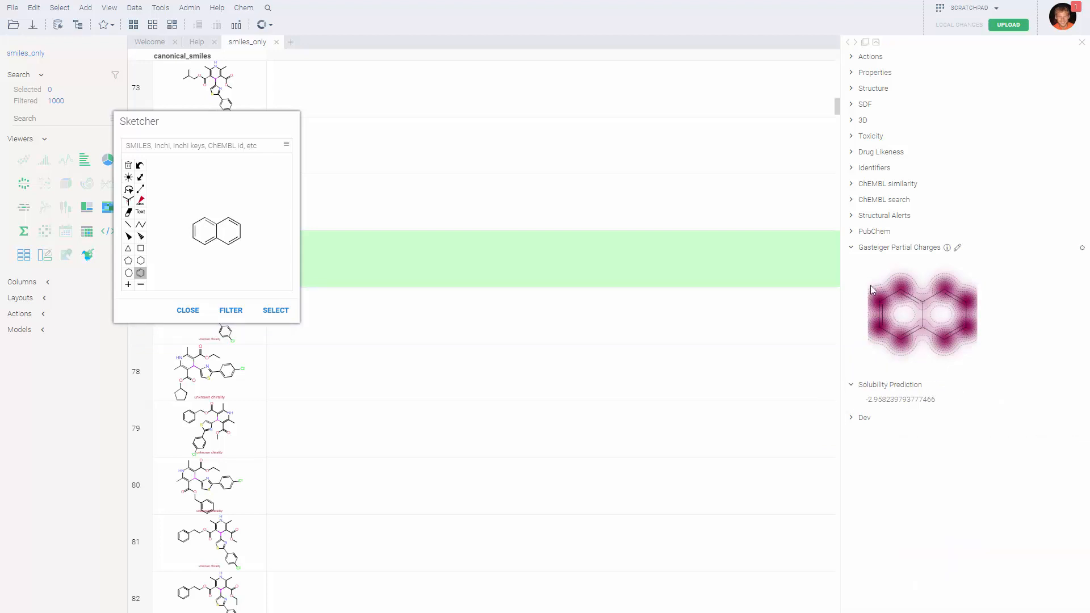
click(864, 119)
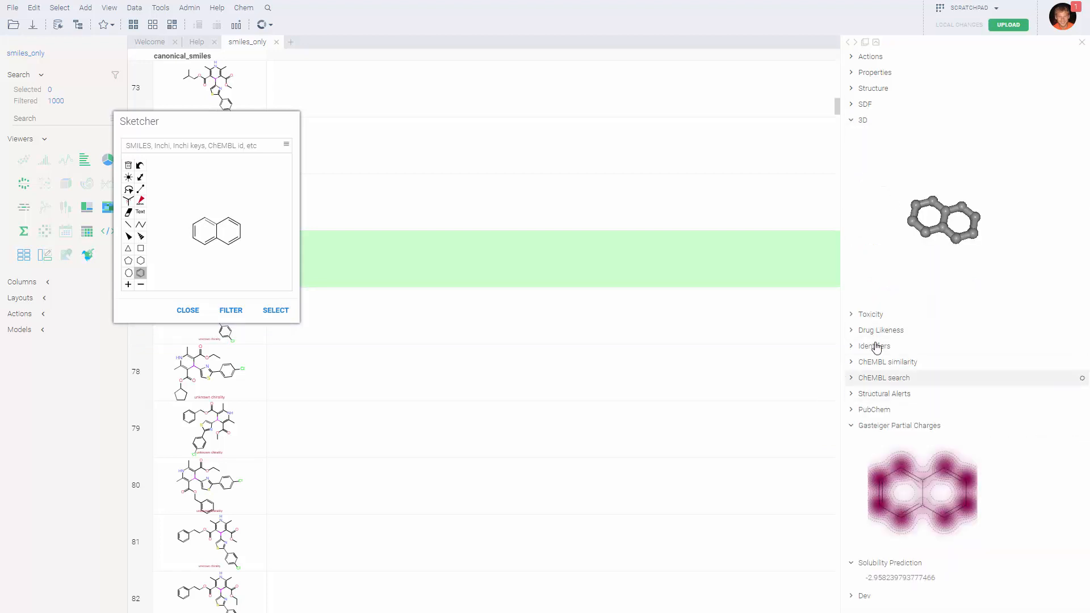
click(877, 315)
scroll(1031, 406, down, 1)
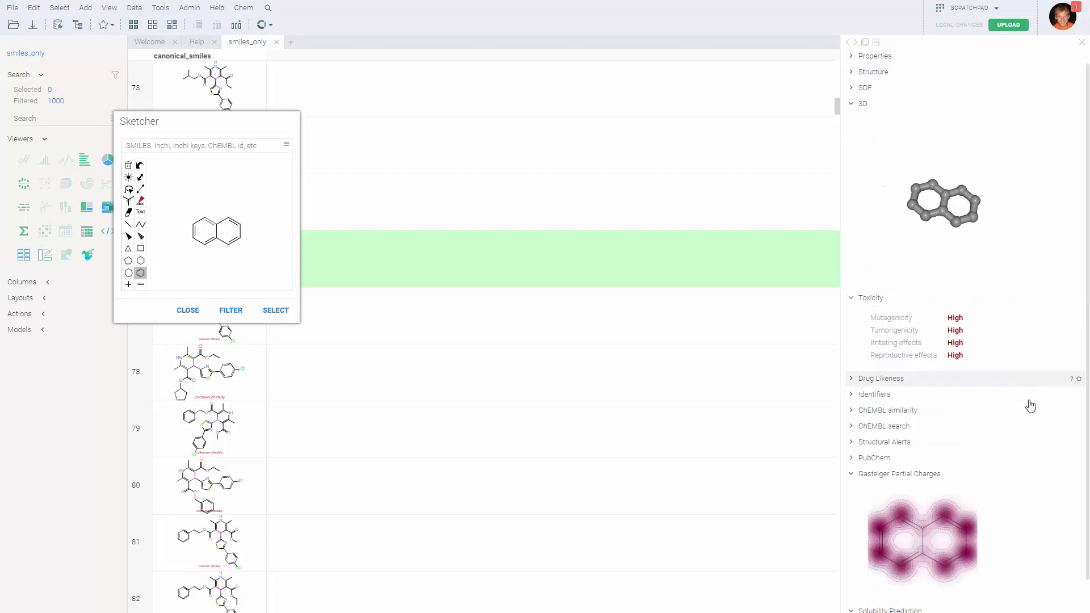
scroll(1030, 406, down, 1)
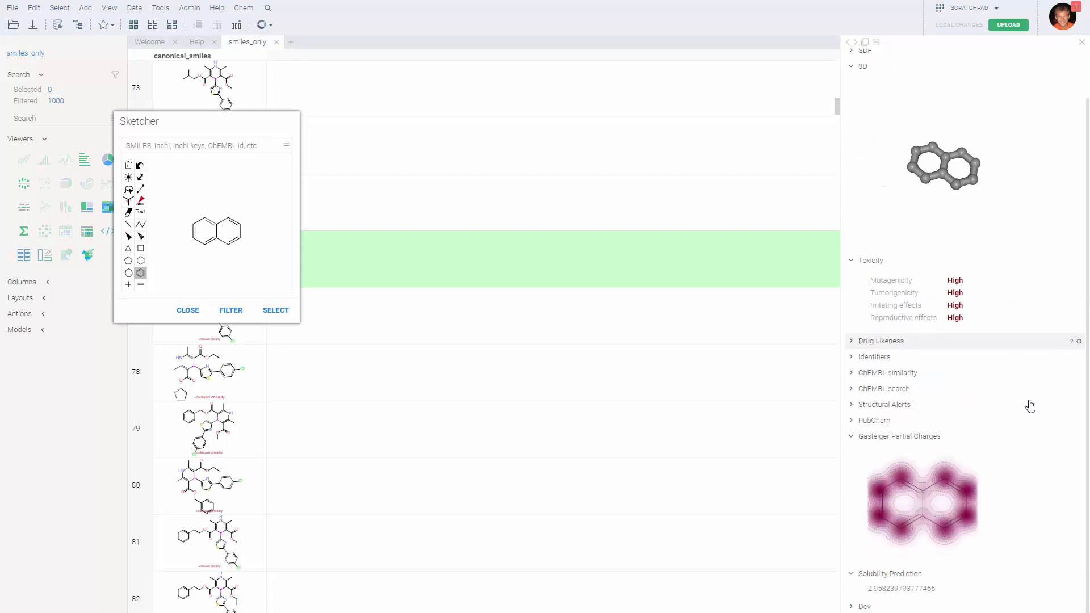
Fuse a third benzene ring onto the sketched molecule and rotate its 3D model to inspect it.
click(243, 234)
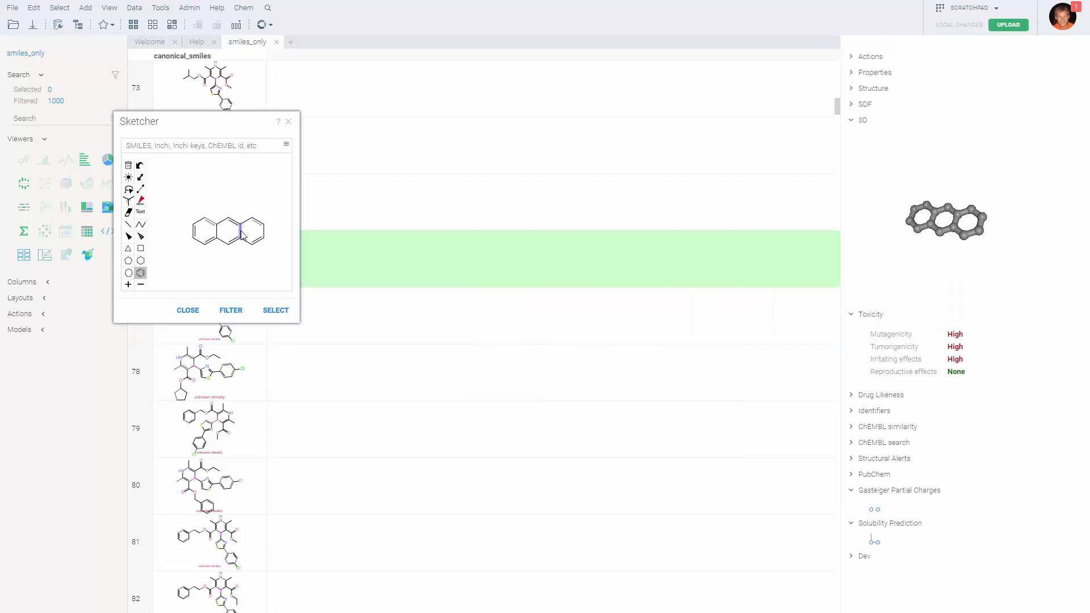
drag(996, 184, 946, 243)
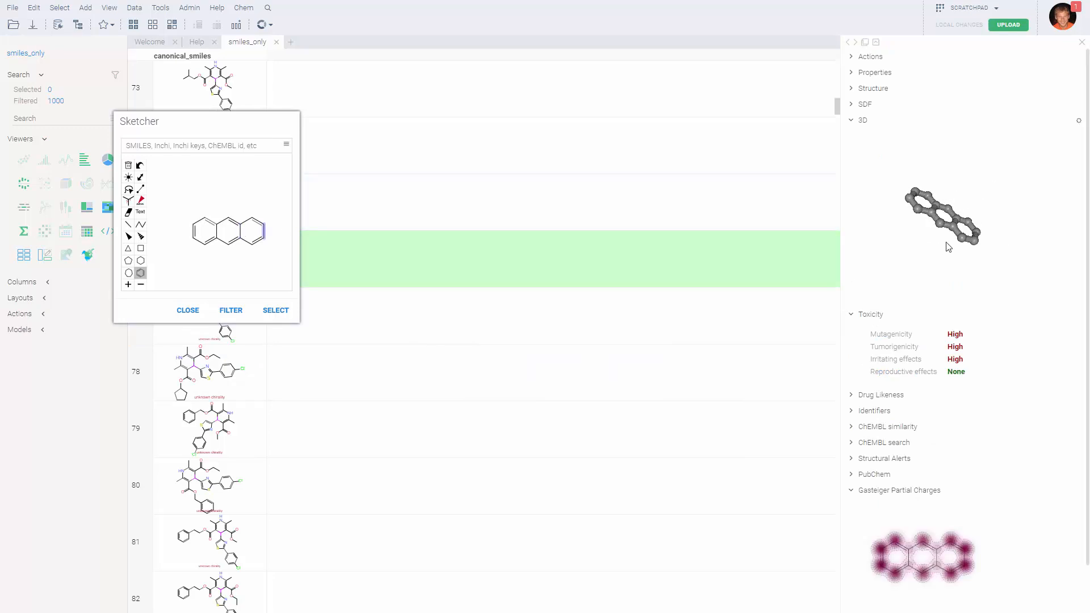
drag(996, 202, 896, 253)
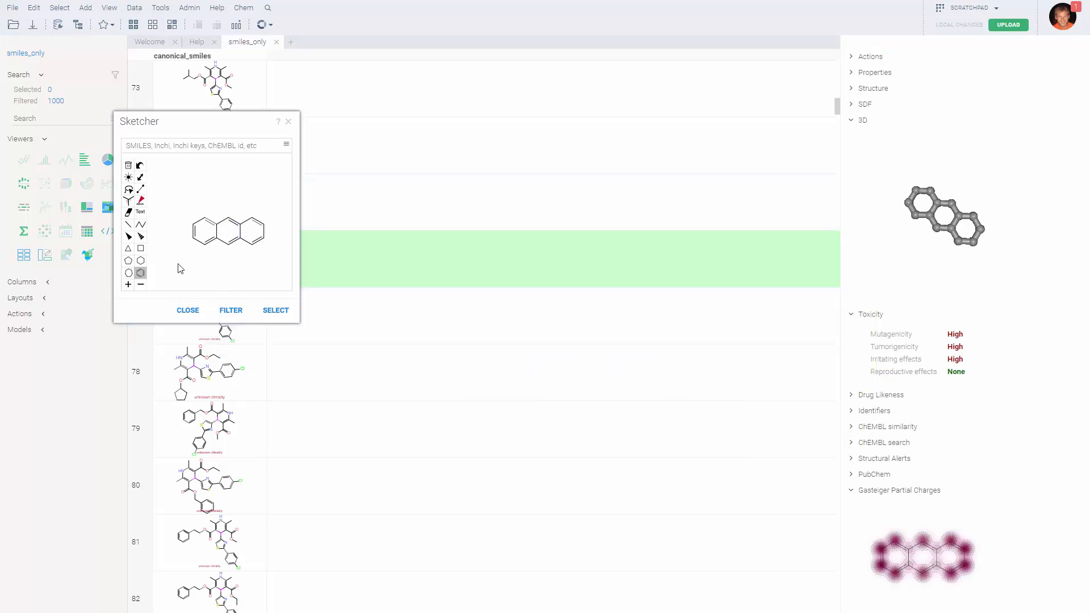
Attach a single bond to the upper carbon of the first ring and check the molecule's PubChem information.
click(128, 224)
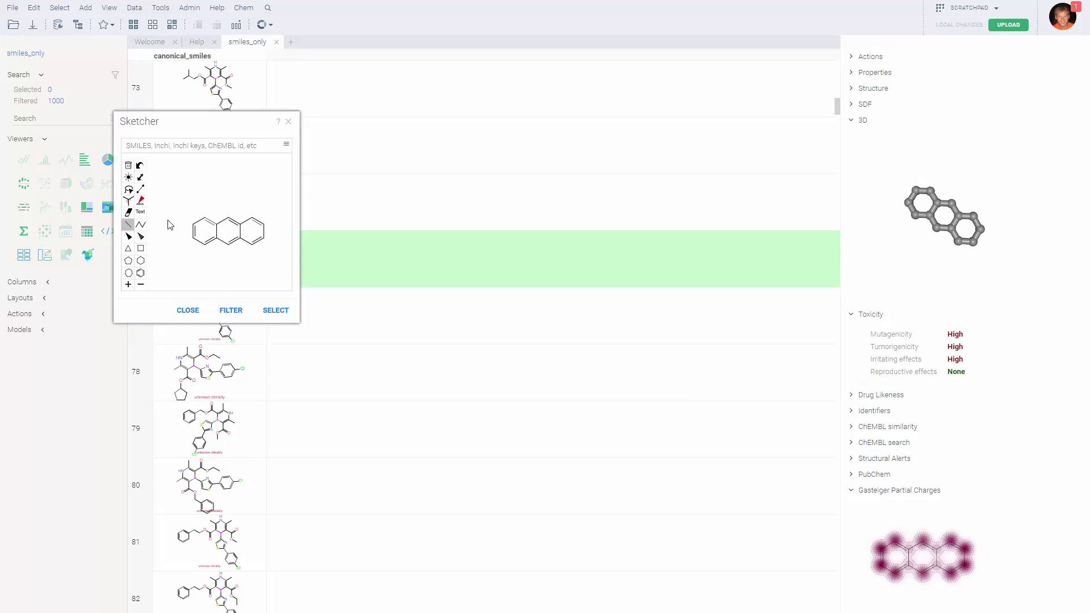
click(206, 219)
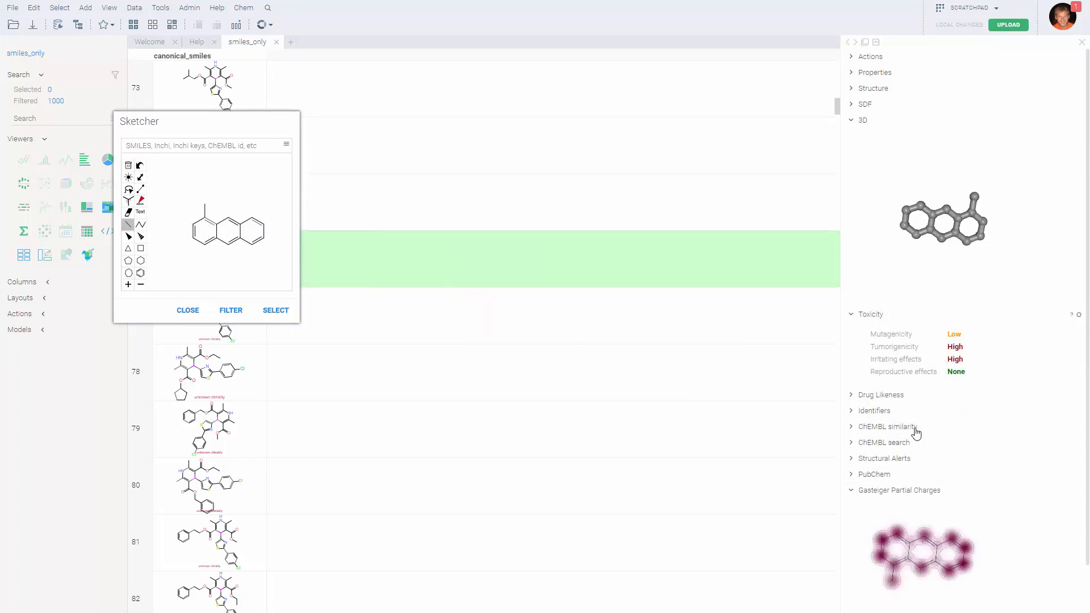
scroll(872, 434, down, 1)
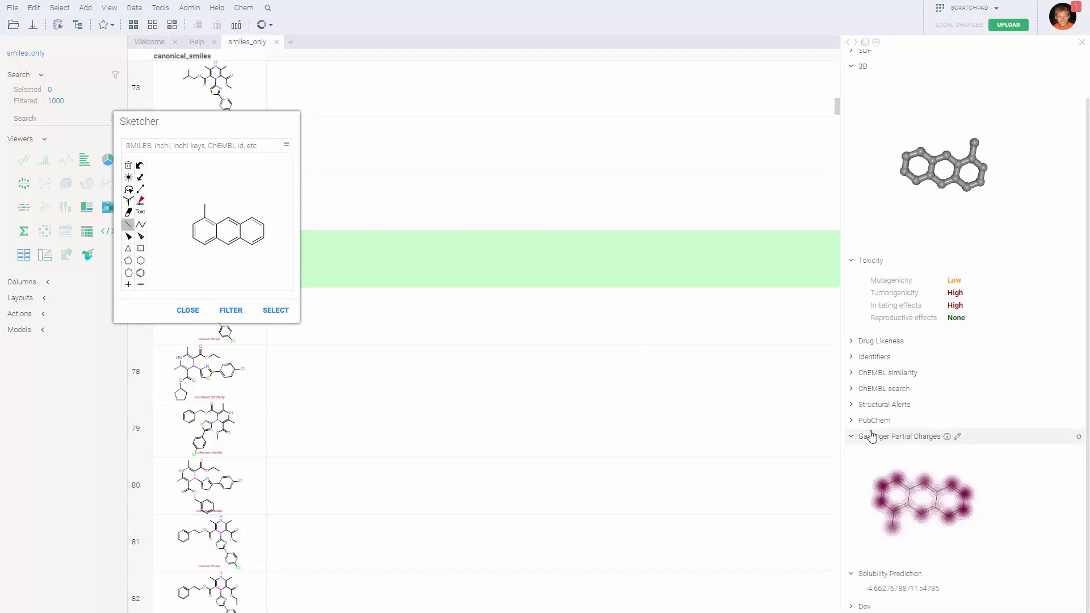
click(877, 421)
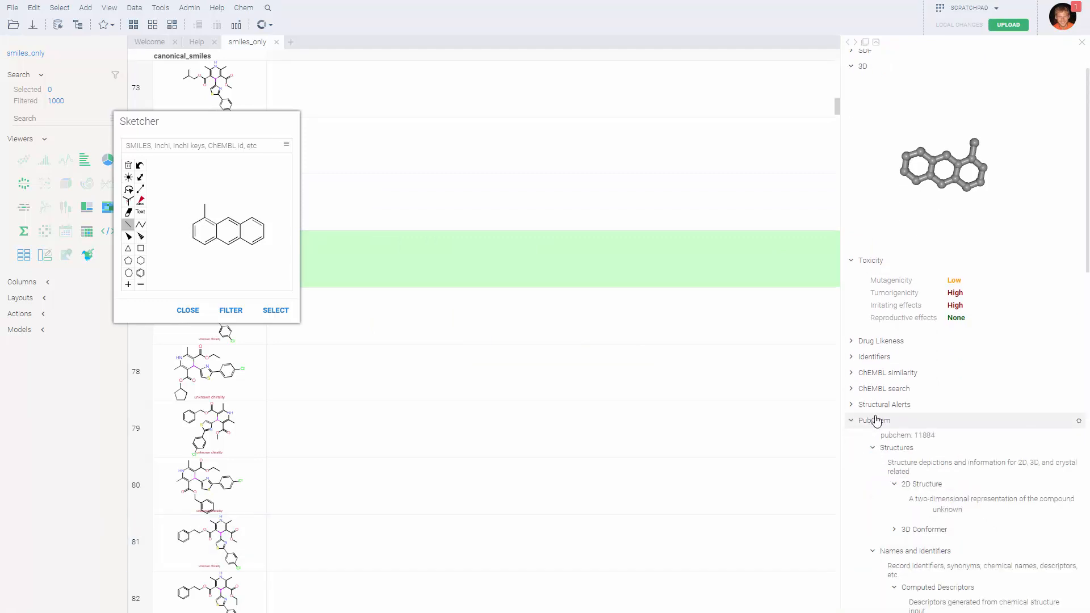
click(873, 424)
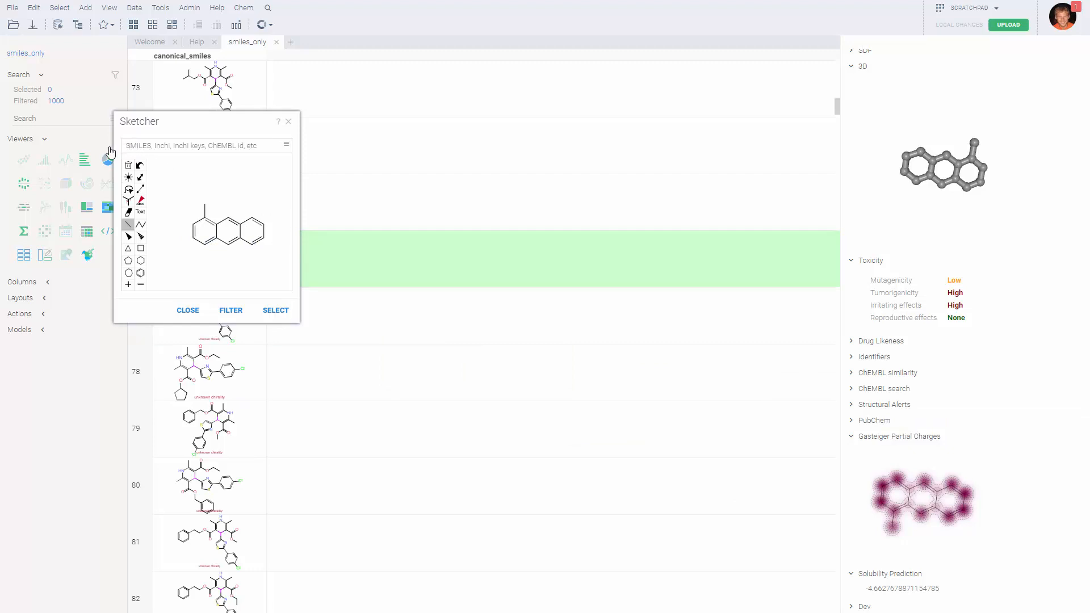
Load a structure into the Sketcher by the compound name aspirin.
click(132, 146)
click(154, 149)
text(aspirin)
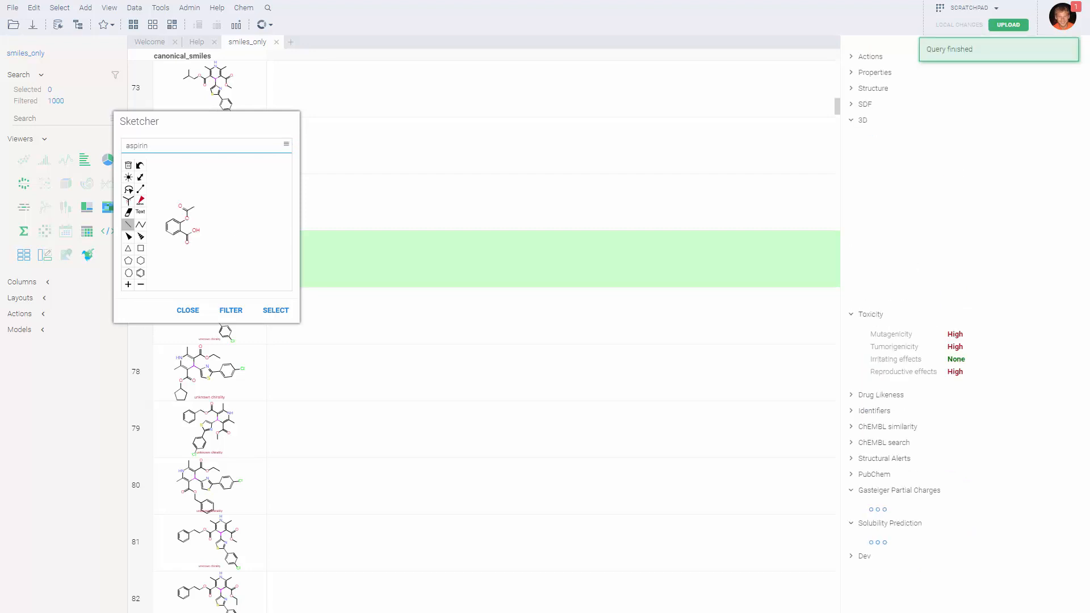
Replace the sketched structure with the compound identified as pubchem:11122.
key(ctrl+a)
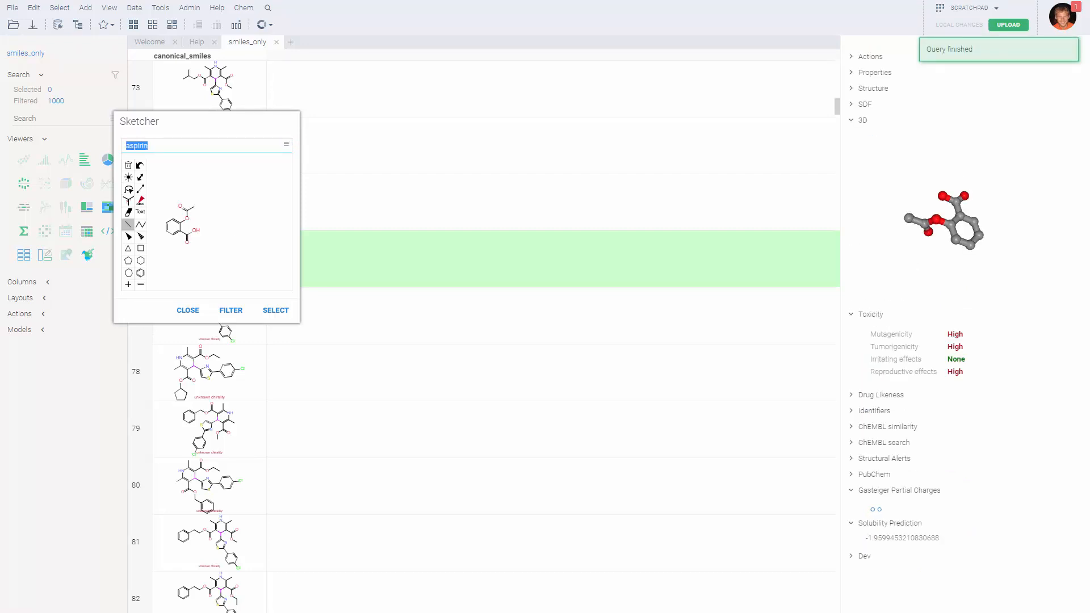
key(BackSpace)
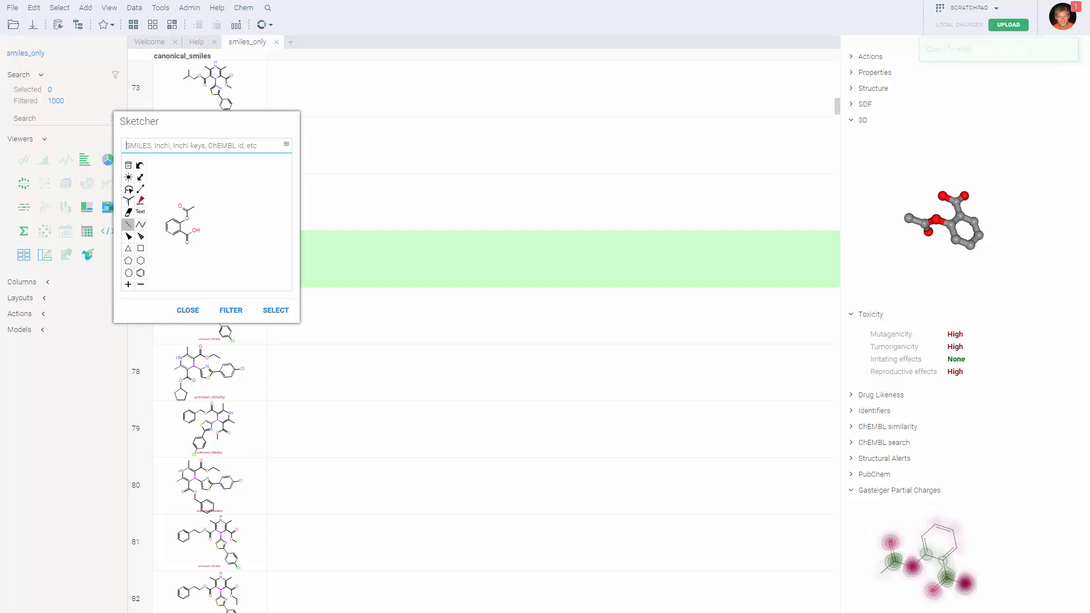
text(pubchem)
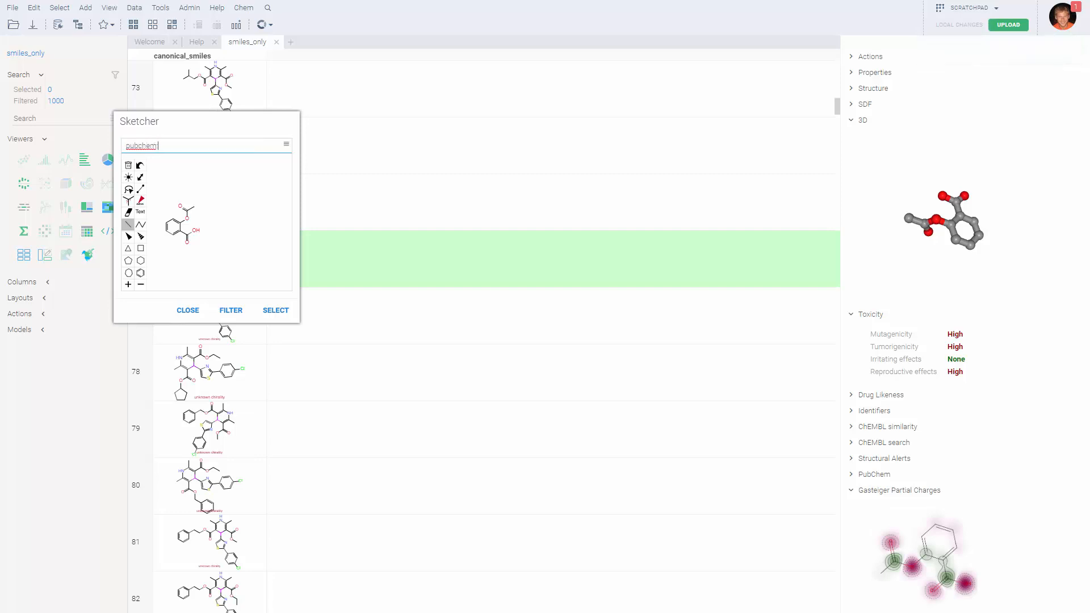
text(:11122)
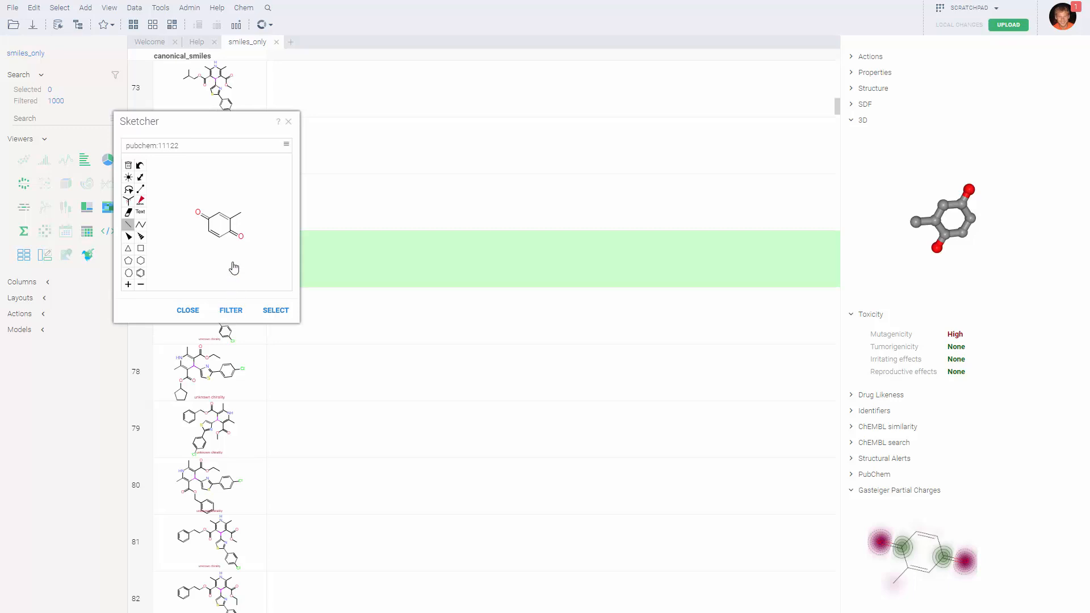
Filter the table by the sketched pubchem:11122 structure, add the structure to the favorites, and close the Sketcher.
drag(214, 126, 394, 127)
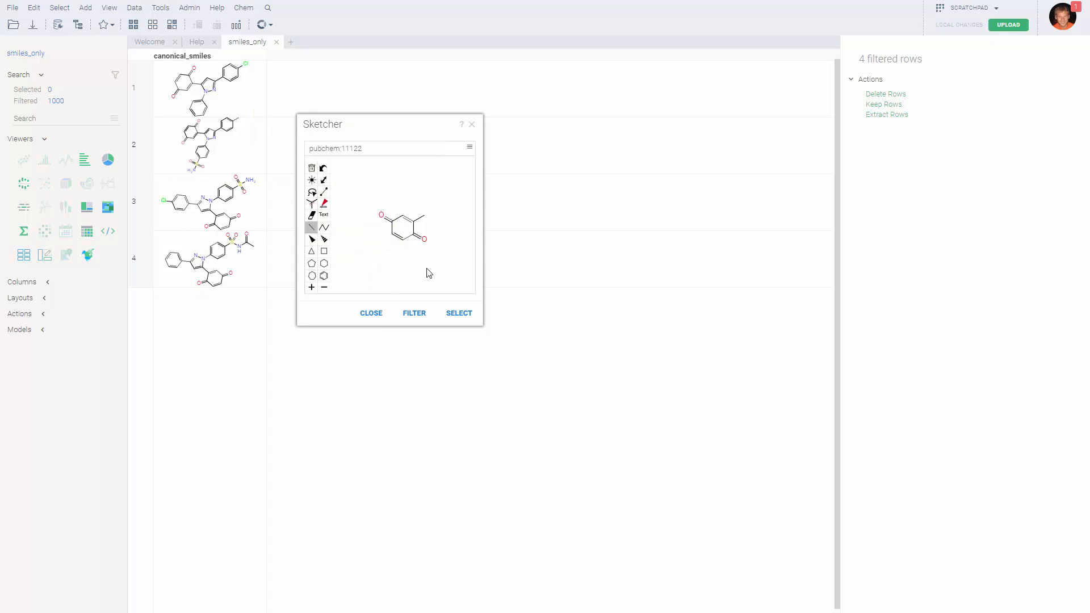
click(469, 148)
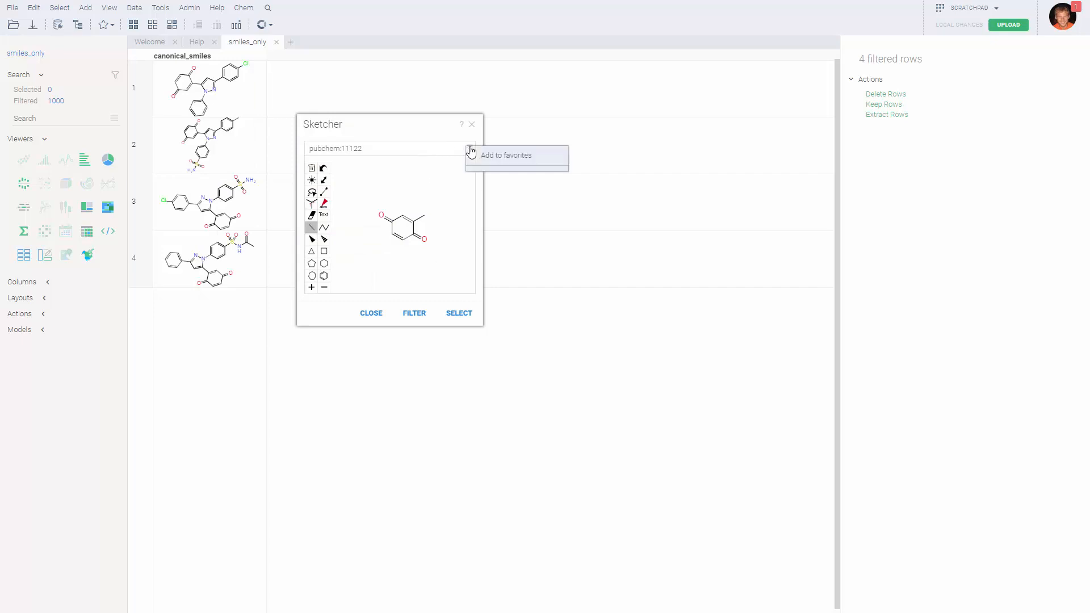
click(528, 161)
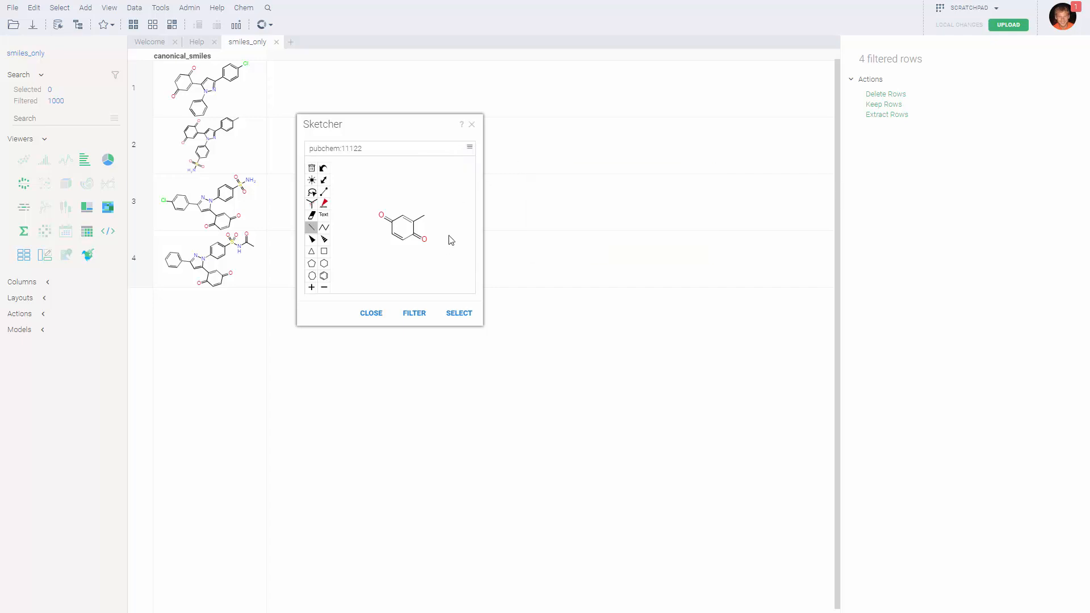
click(469, 148)
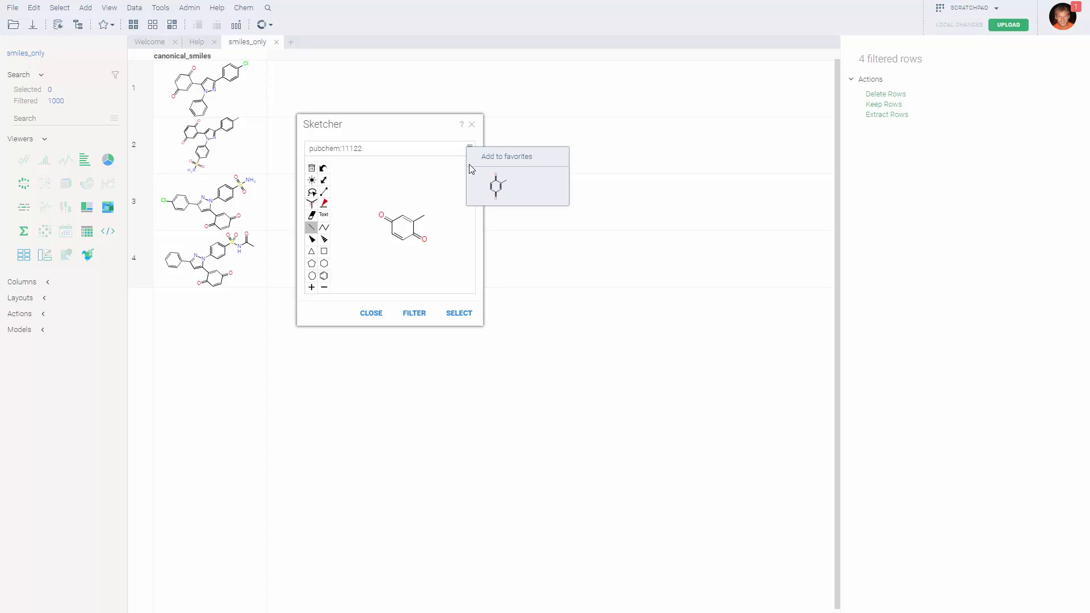
click(277, 215)
key(Escape)
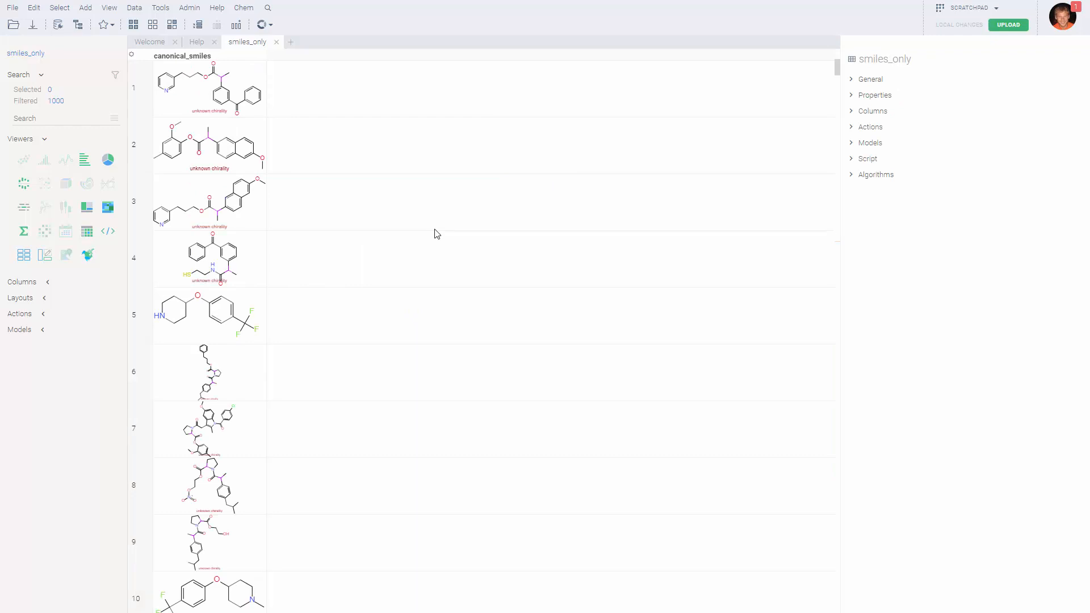
Select the row 3 molecule, open the structure filter beside the table and widen it.
click(207, 207)
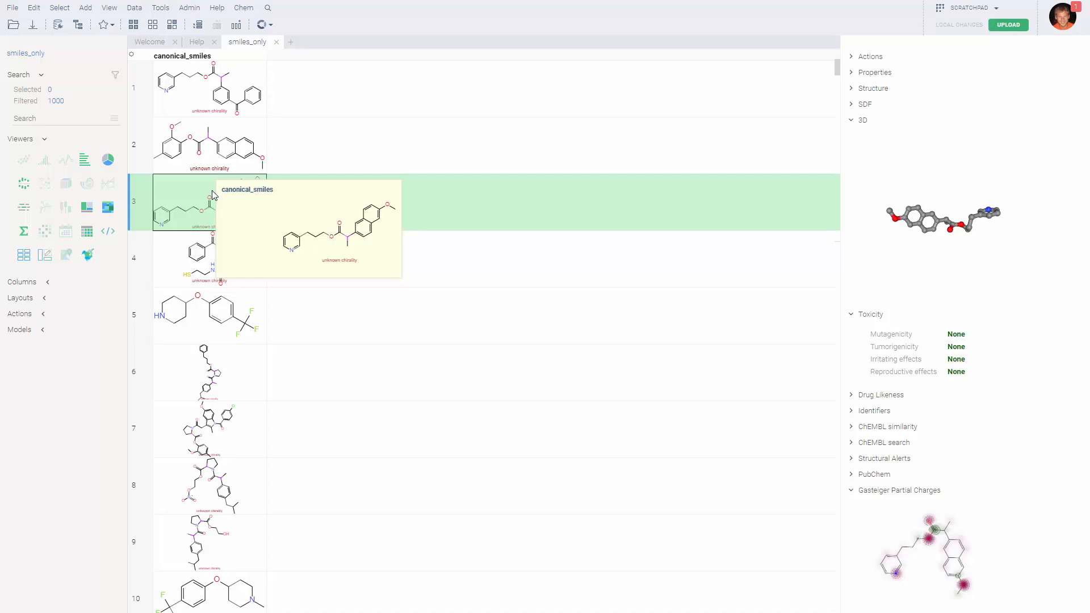
key(ctrl+f)
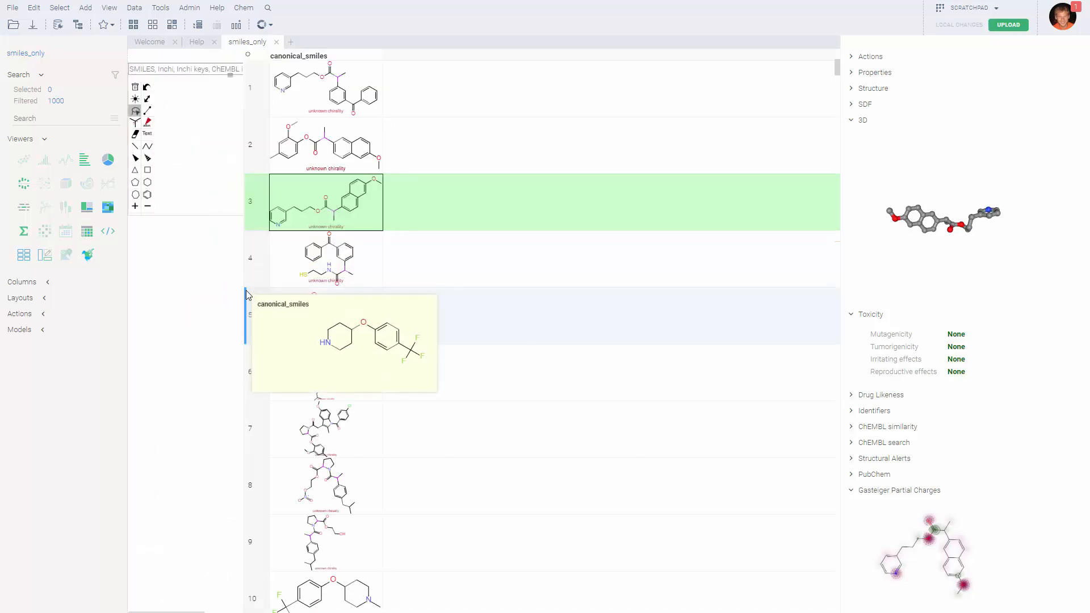
drag(245, 291, 283, 290)
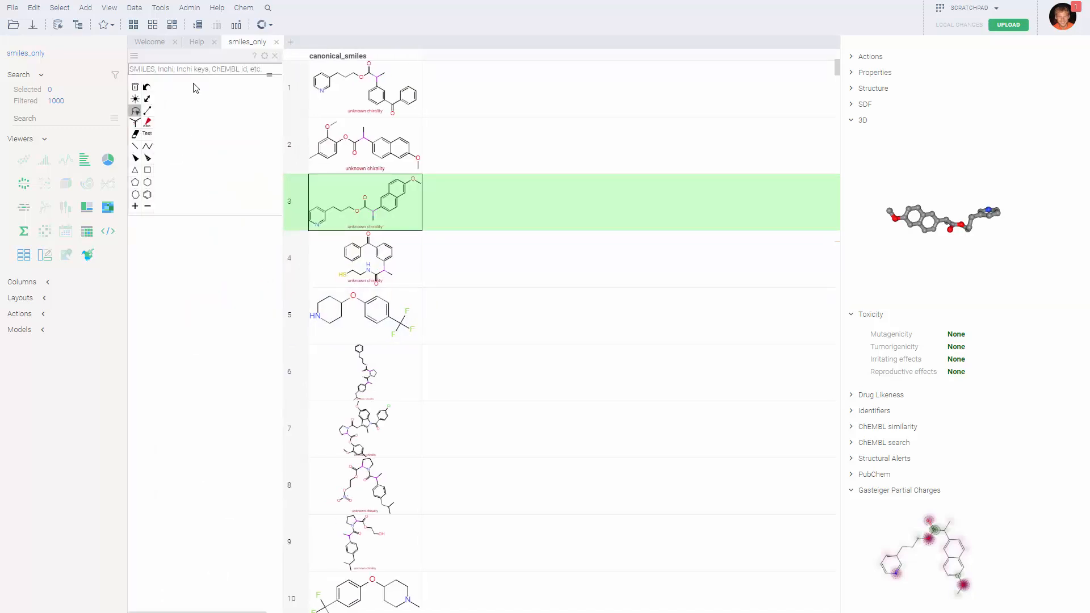
Filter the table by sketching two fused benzene rings with a single bond attached to the second ring's lower carbon.
click(147, 194)
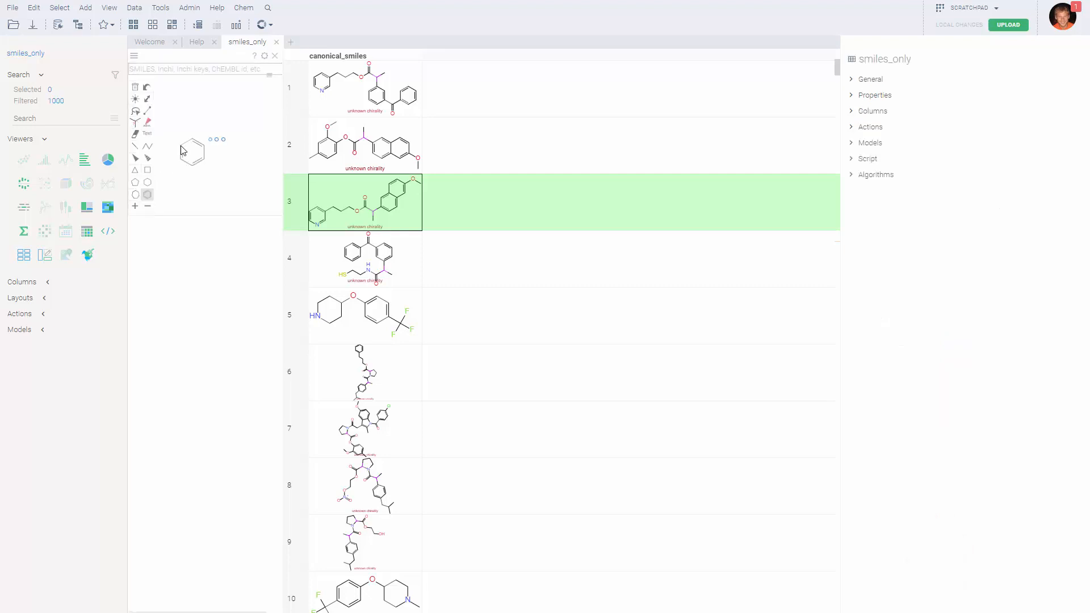
click(181, 149)
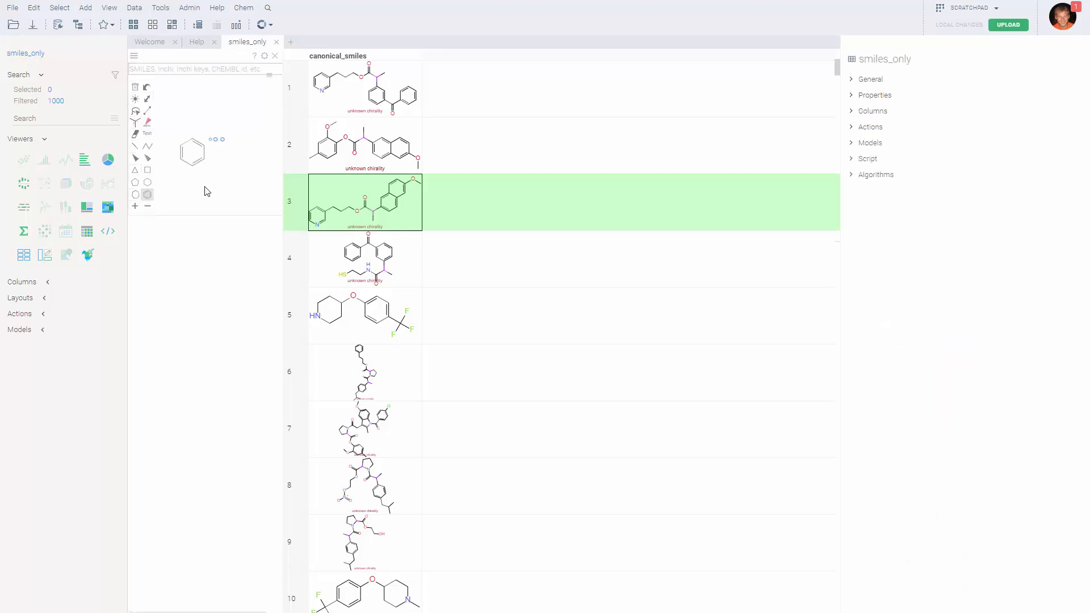
click(205, 157)
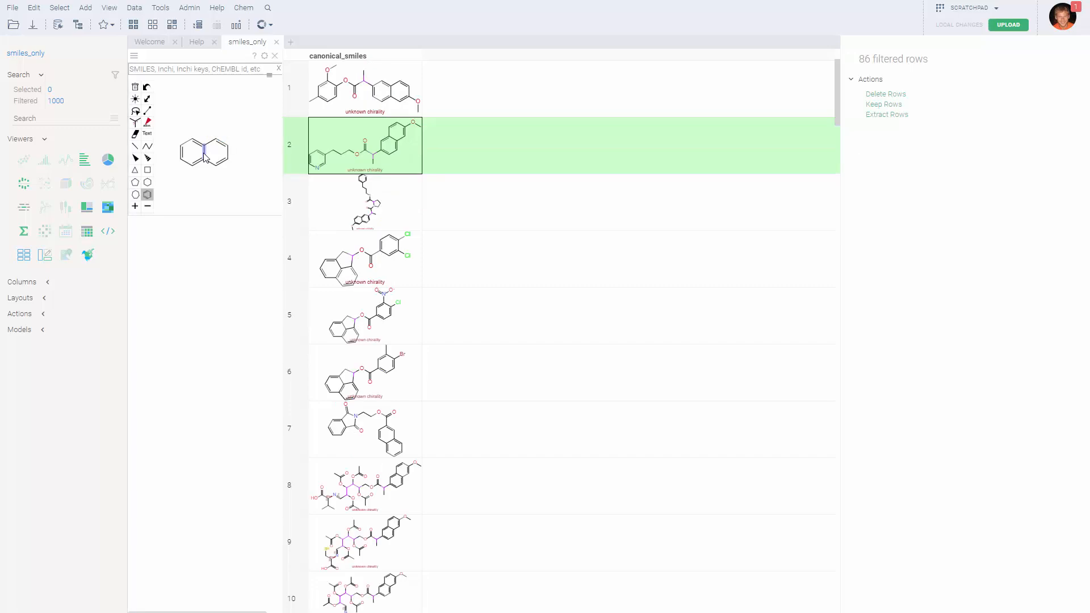
click(135, 146)
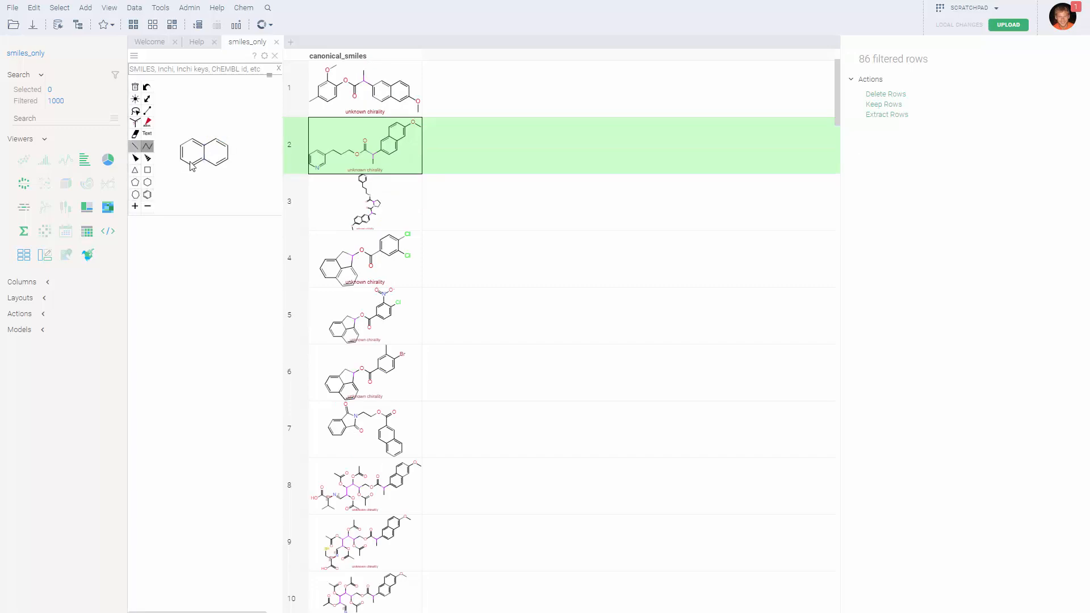
click(215, 167)
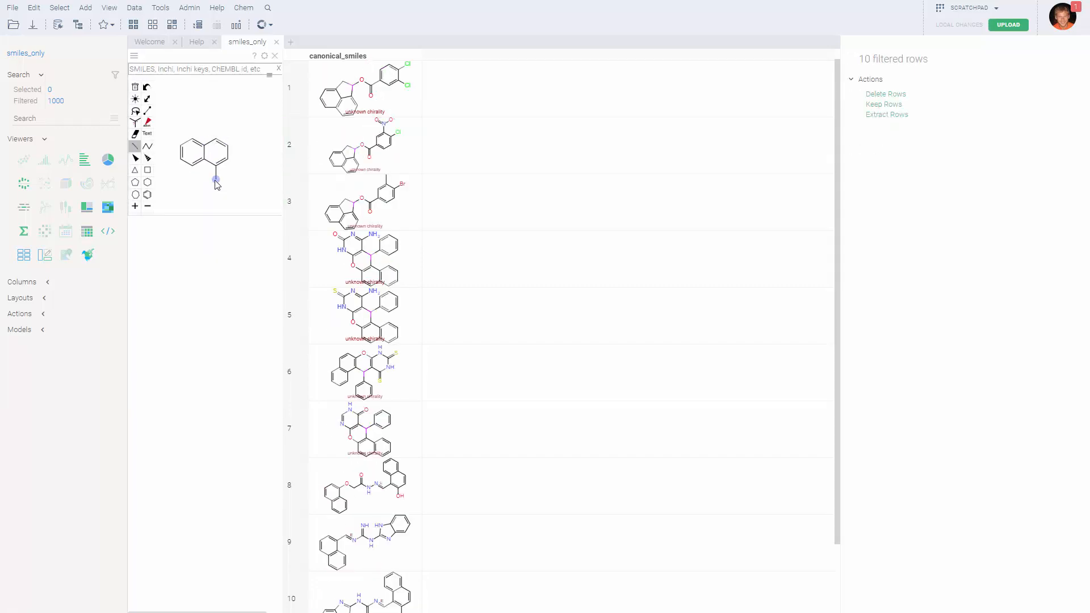
Narrow the substructure filter by adding another single bond to the end of the sketched side chain, and close the structure filter.
click(215, 180)
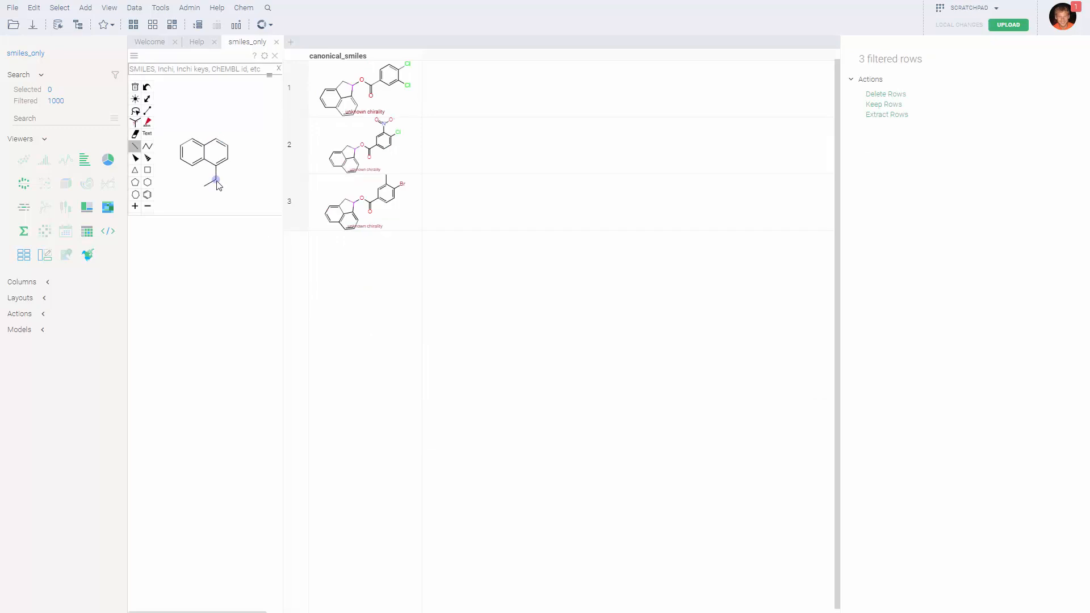
click(275, 55)
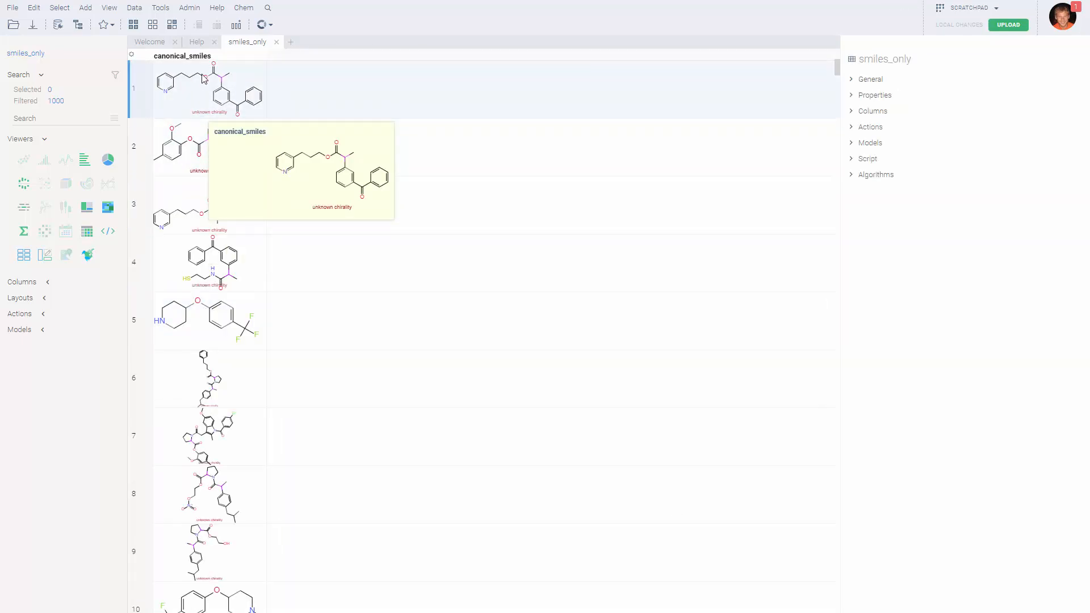
Examine the actions and extractable molecular properties offered for the canonical_smiles column.
click(182, 58)
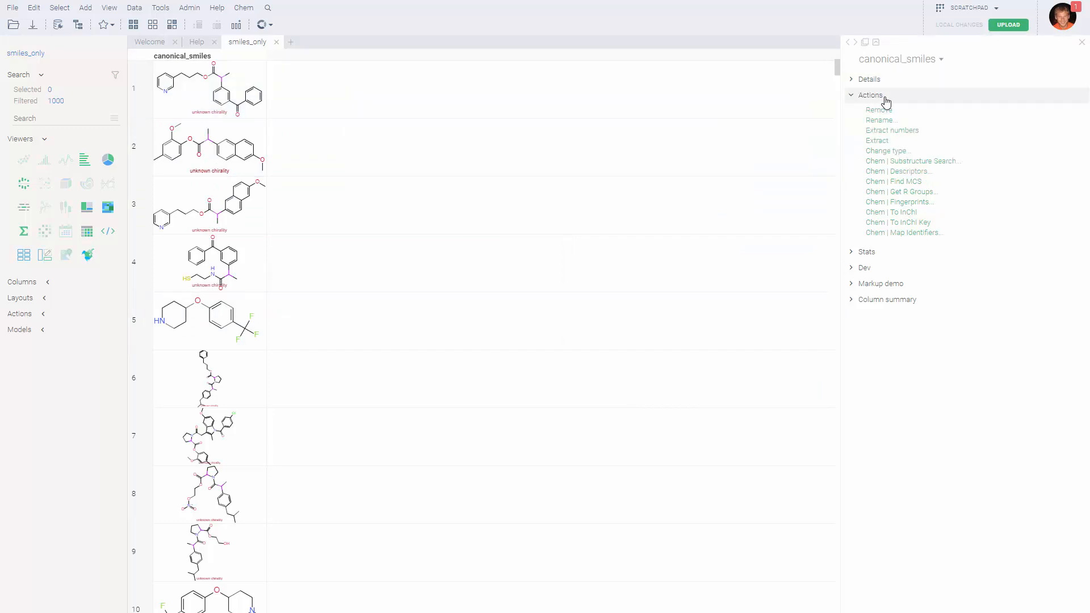
right_click(180, 56)
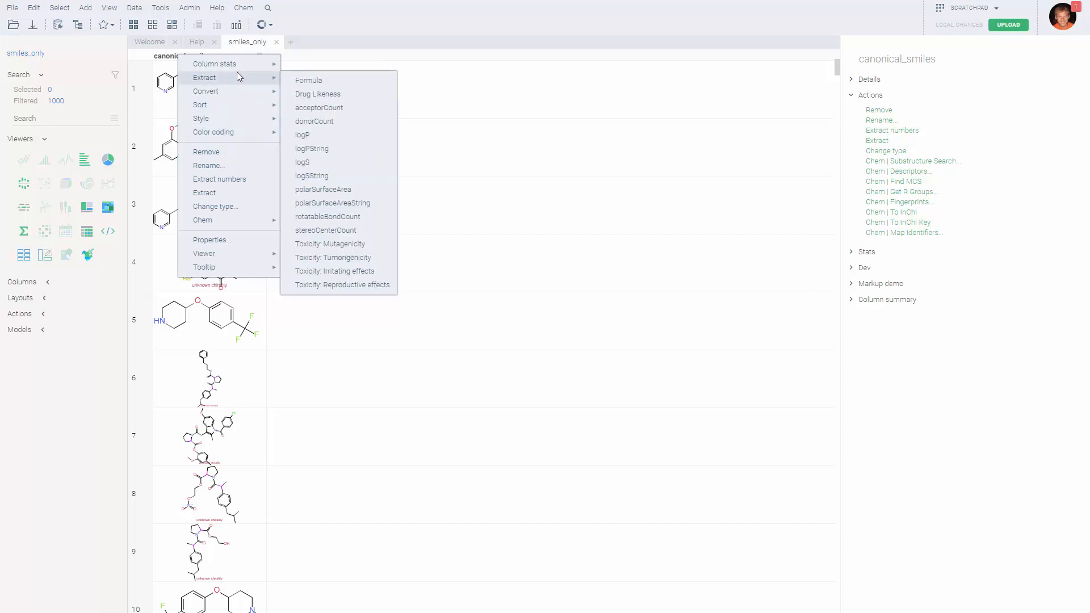
click(521, 87)
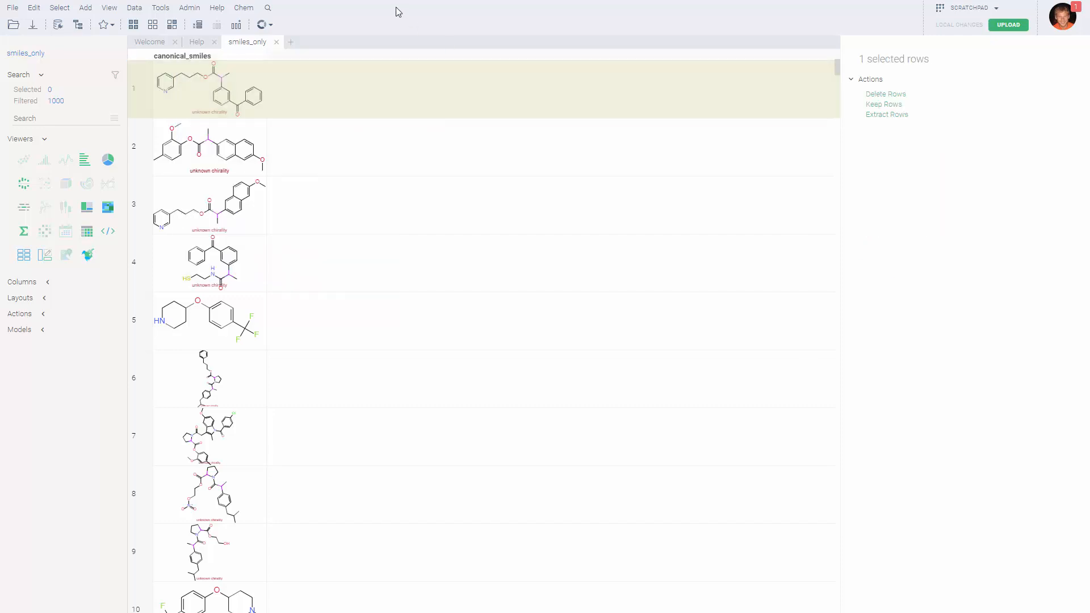
Open the chemical descriptors selection for the canonical_smiles column and look through the Lipinski, Fragments and Descriptors 3D groups.
click(197, 59)
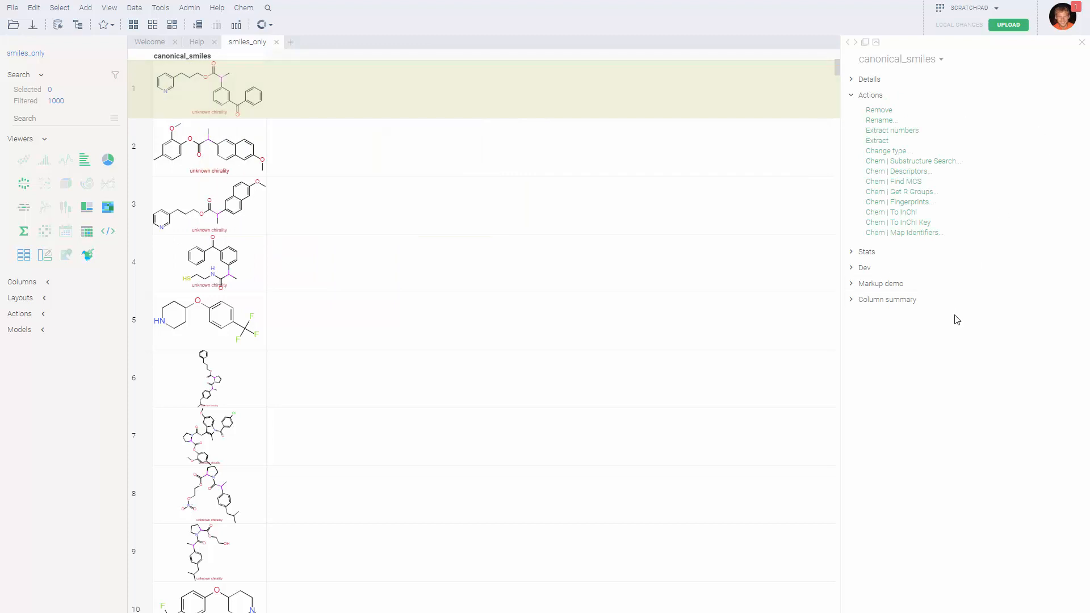
click(903, 174)
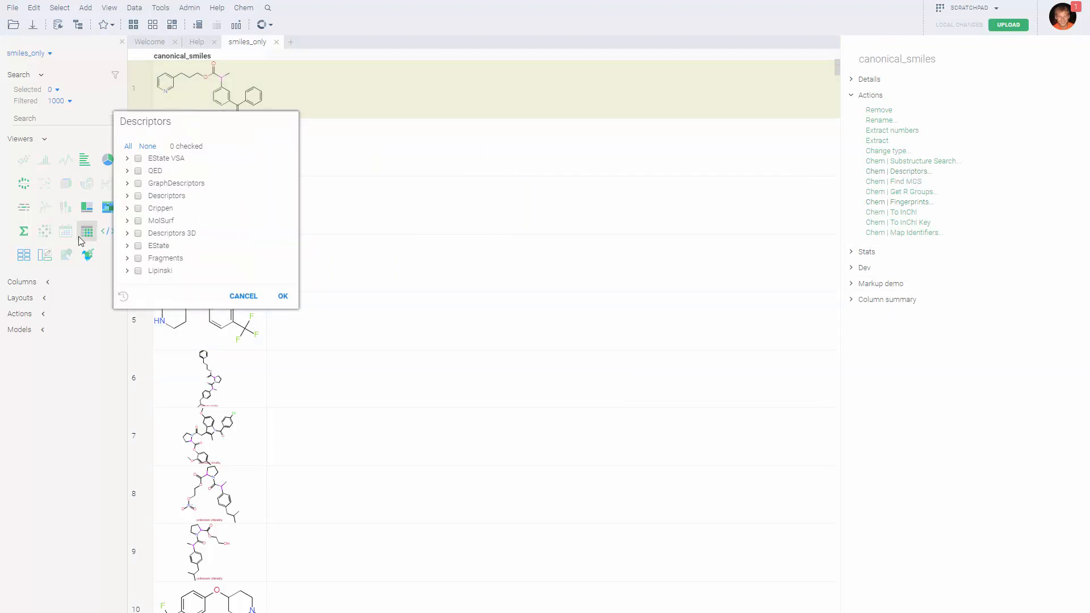
click(127, 271)
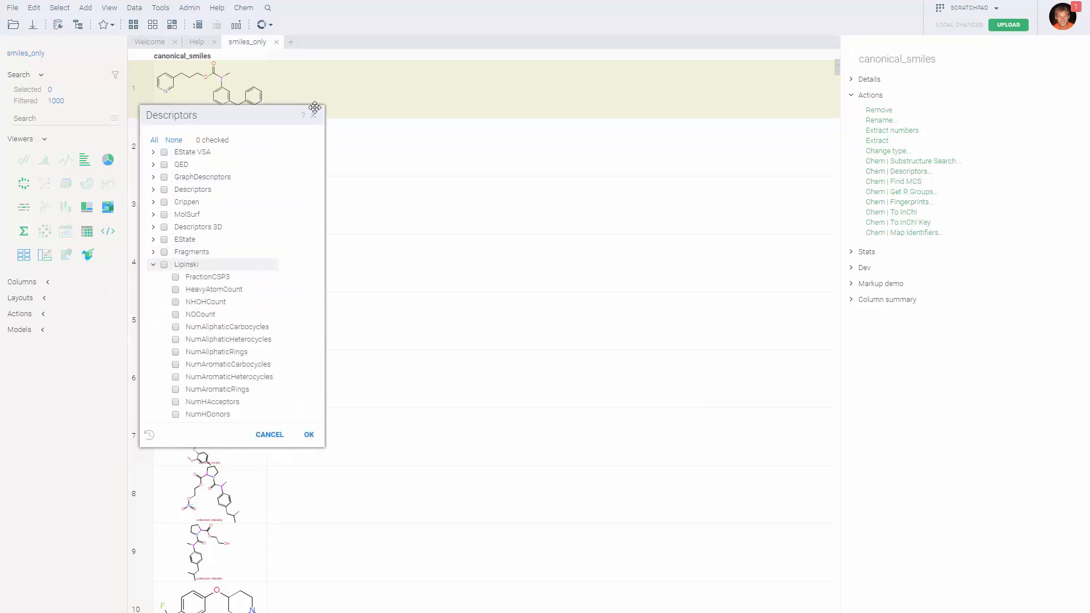
click(233, 243)
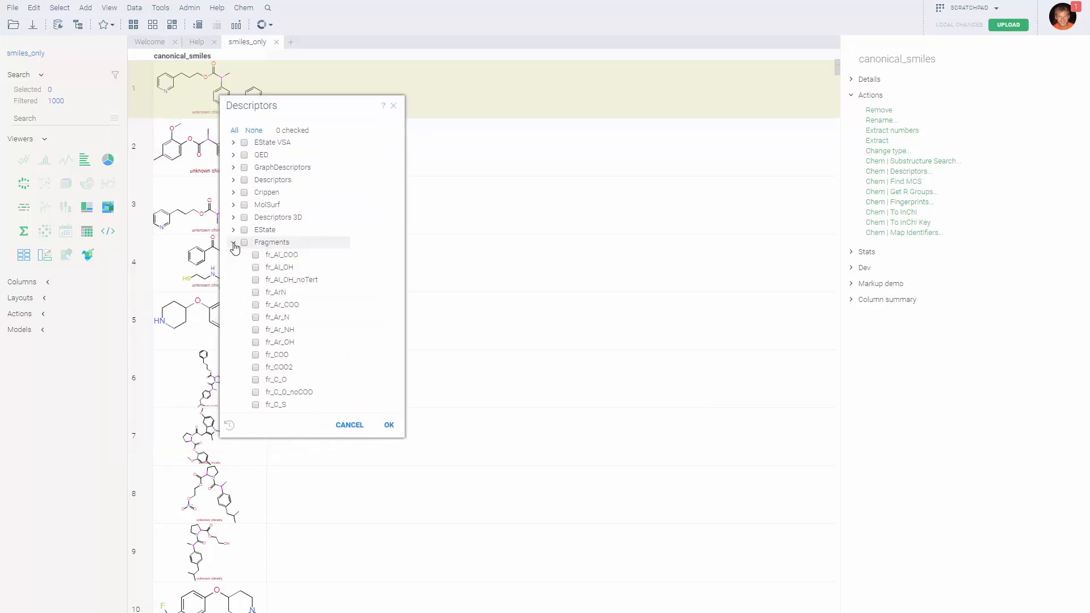
click(234, 243)
scroll(255, 284, down, 2)
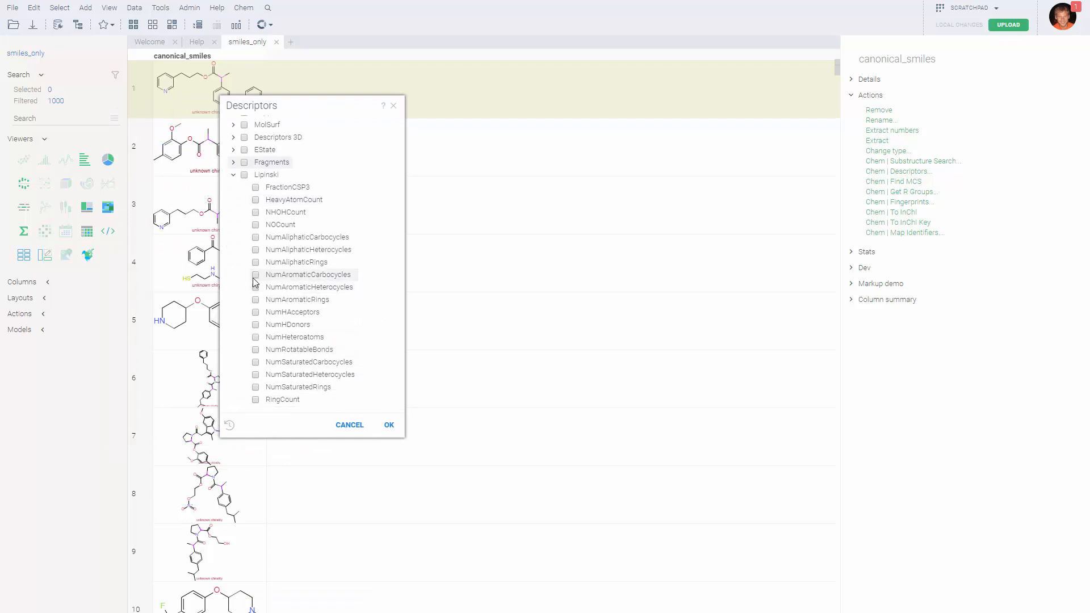
scroll(255, 283, up, 2)
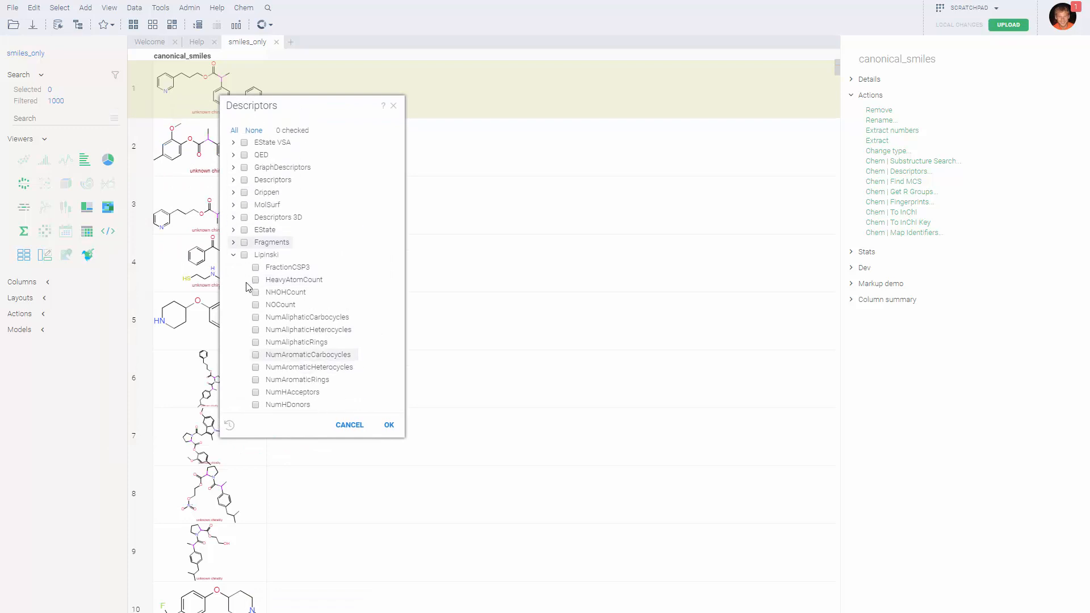
click(233, 218)
click(233, 218)
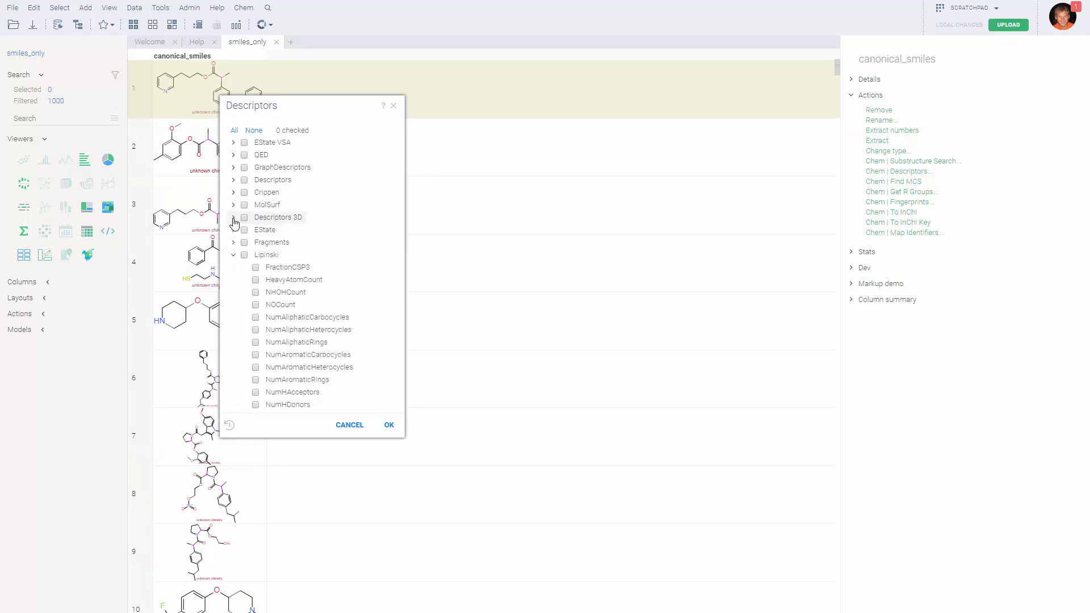
Calculate the whole Lipinski descriptor group for the molecules and look over the added columns.
click(244, 255)
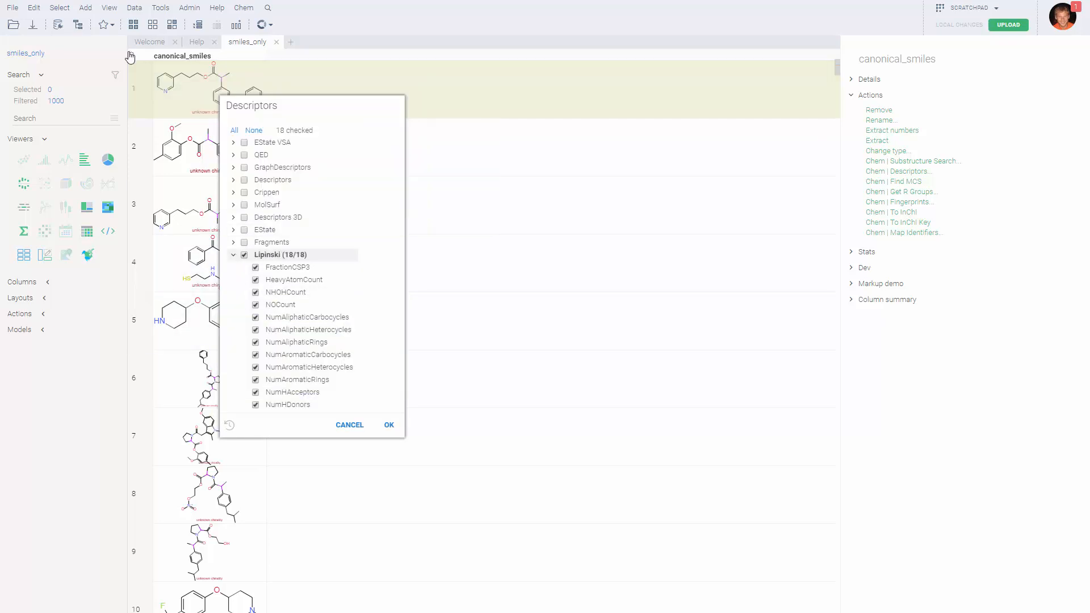
click(390, 425)
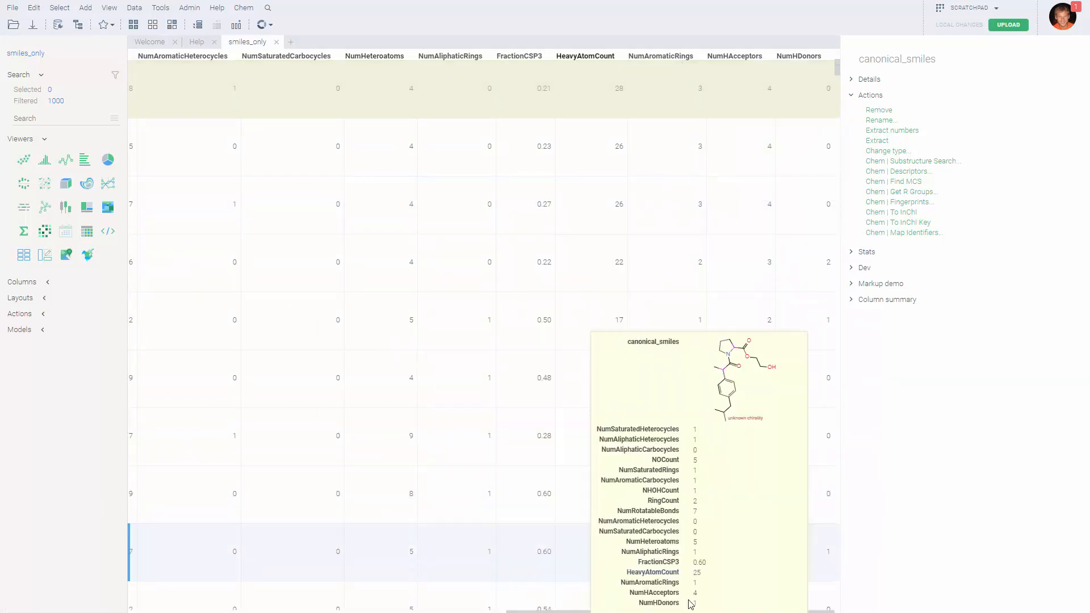
drag(627, 611, 287, 602)
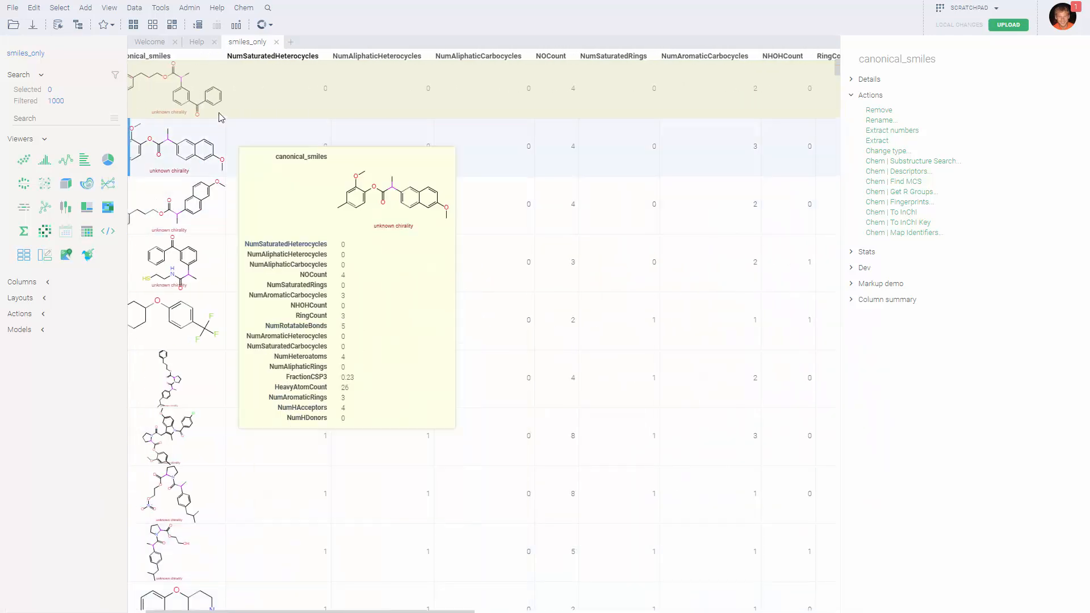
drag(429, 611, 408, 609)
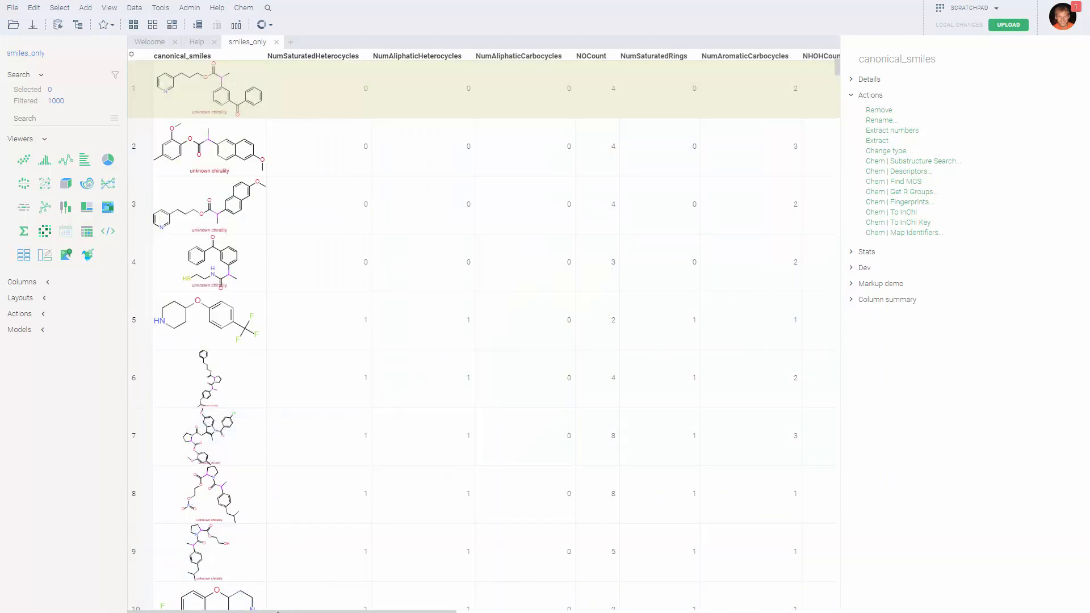
drag(277, 612, 793, 611)
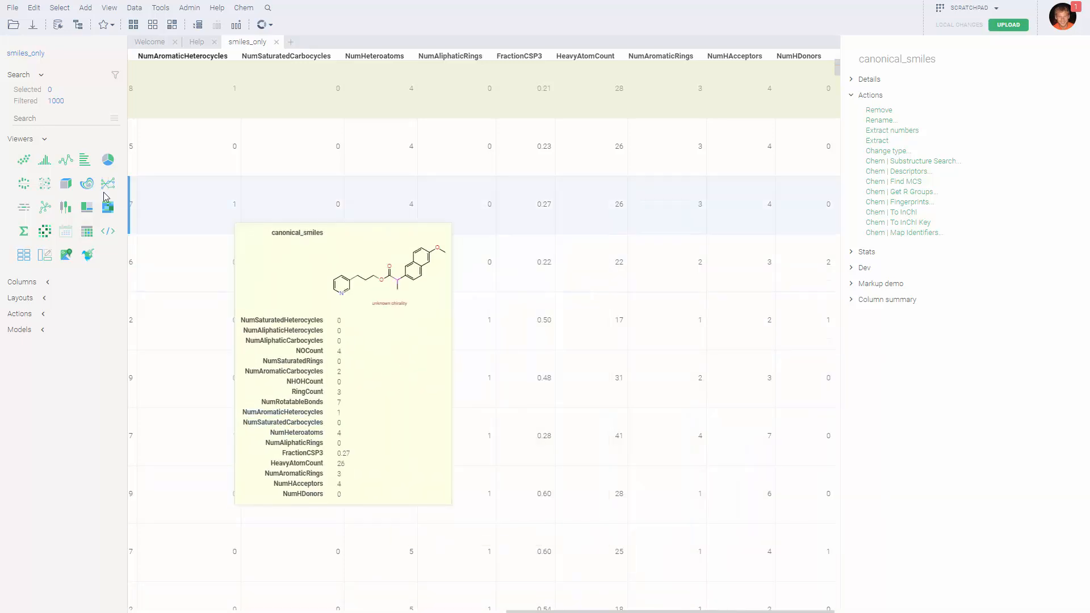
Add a scatter plot colored by NumRotatableBonds with markers sized by FractionCSP3, and close the plot after viewing it.
click(23, 162)
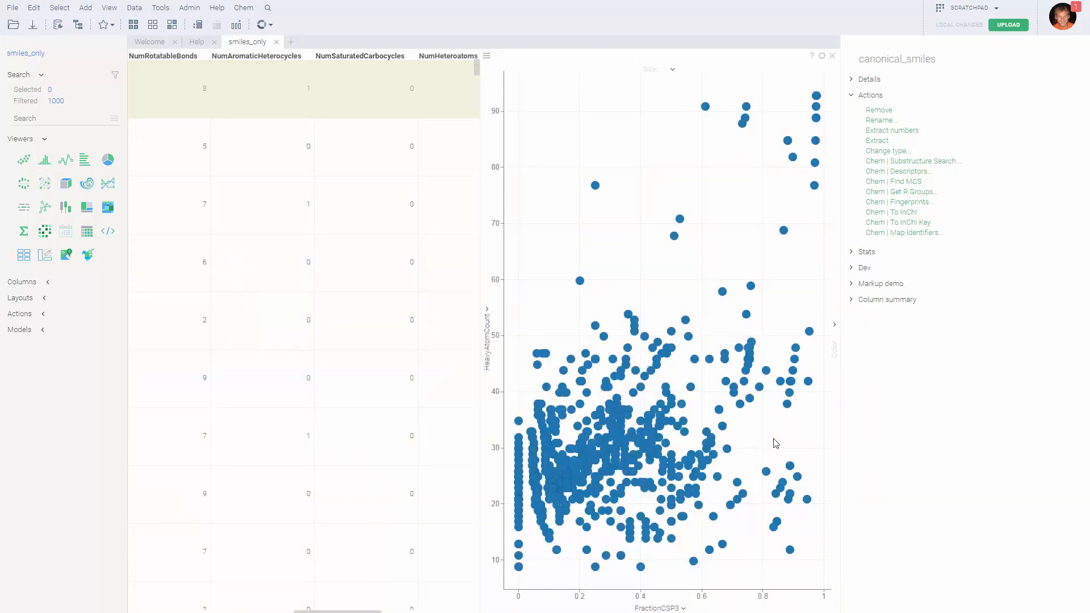
click(834, 356)
click(894, 426)
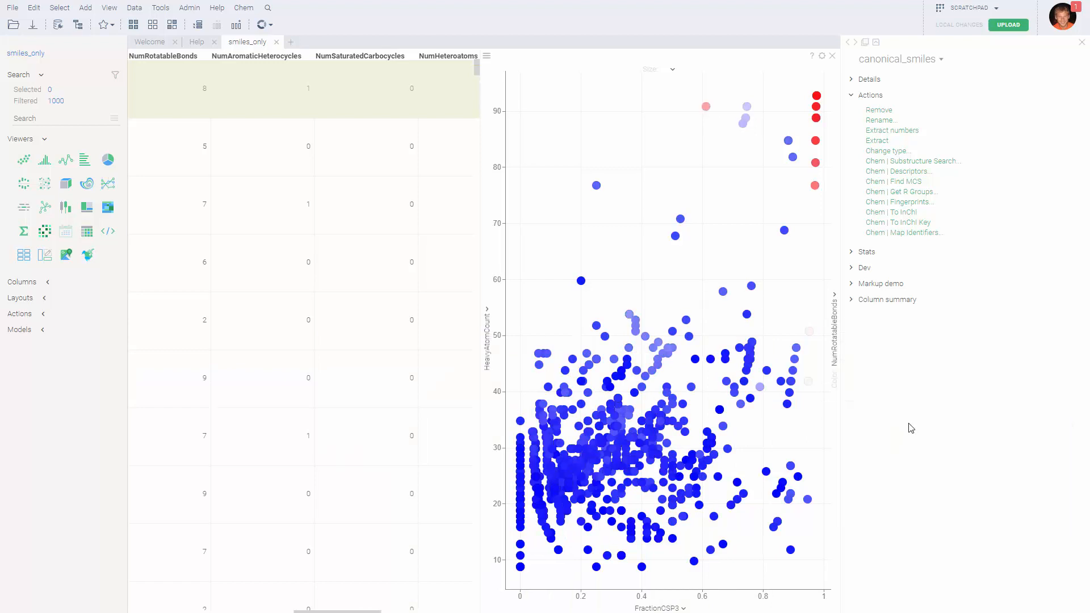
click(665, 70)
click(690, 218)
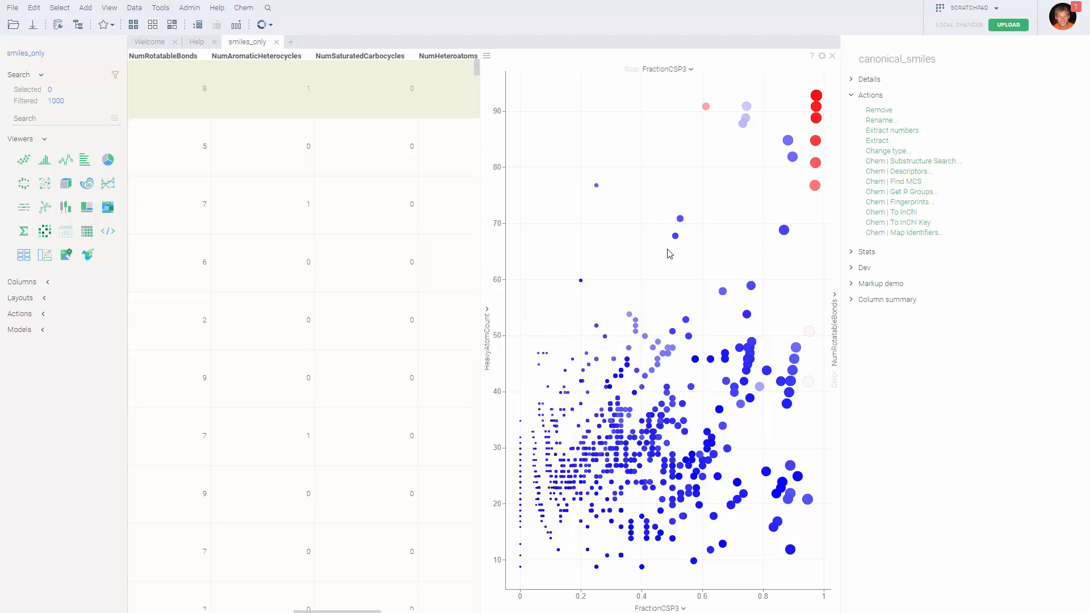
click(832, 56)
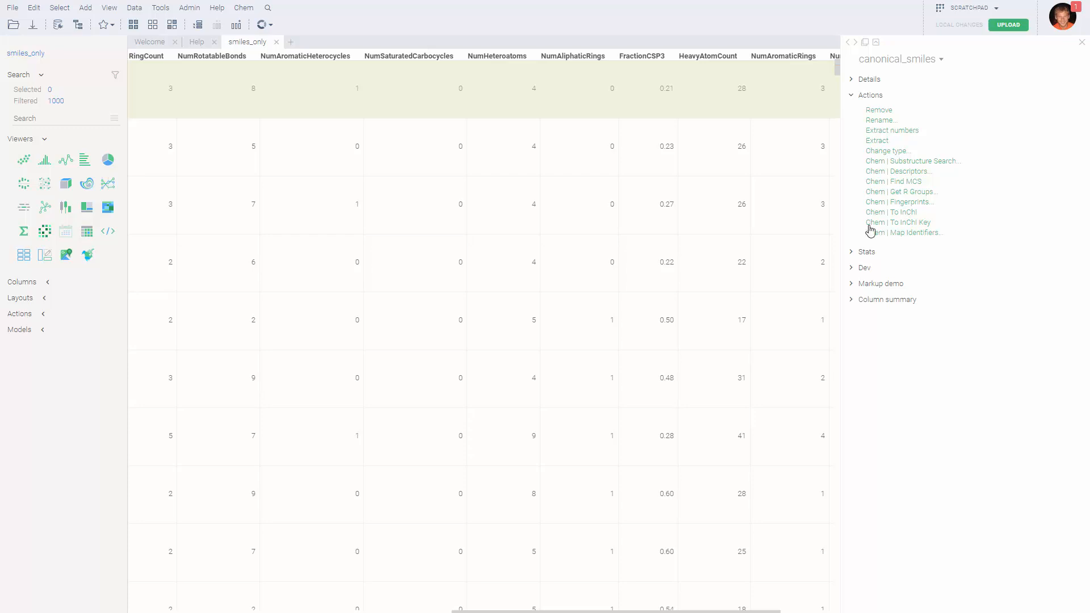
Map the canonical_smiles identifiers from smiles to inchi and look at the resulting inchi column.
click(902, 233)
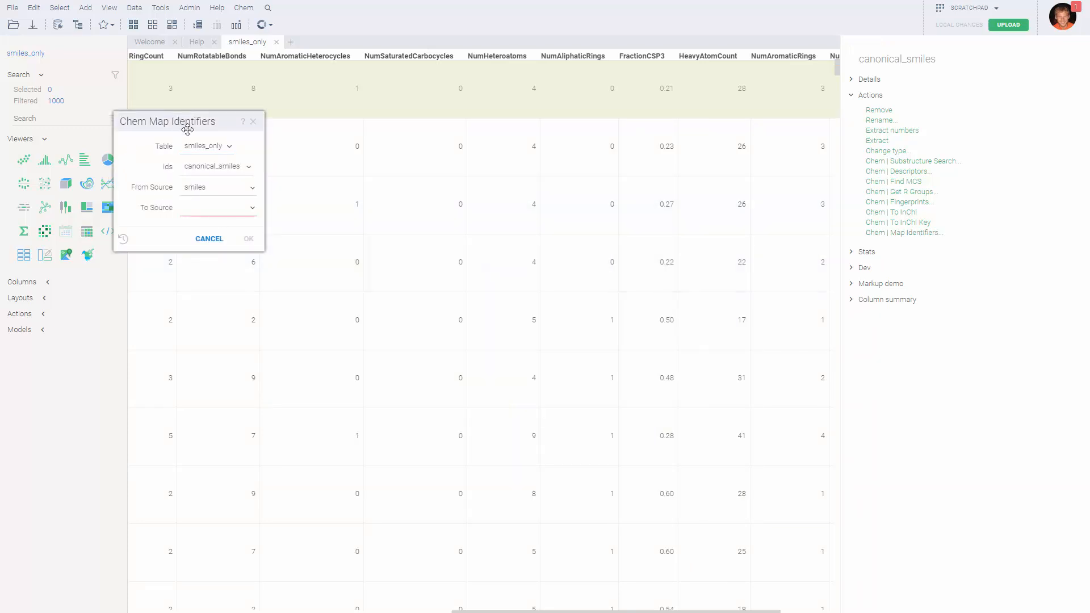
drag(187, 129, 242, 157)
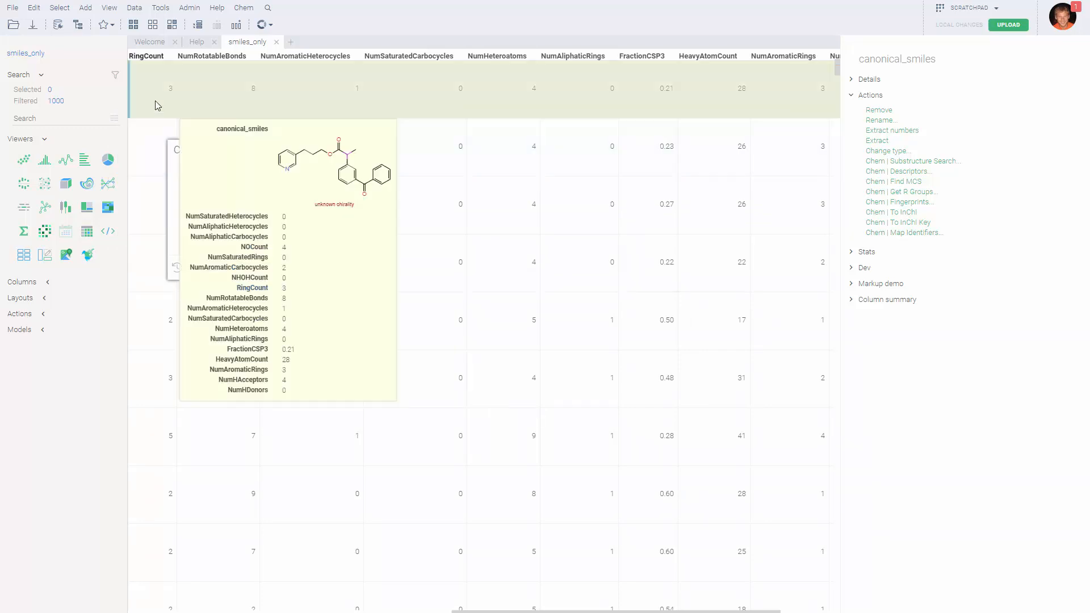
drag(537, 611, 217, 612)
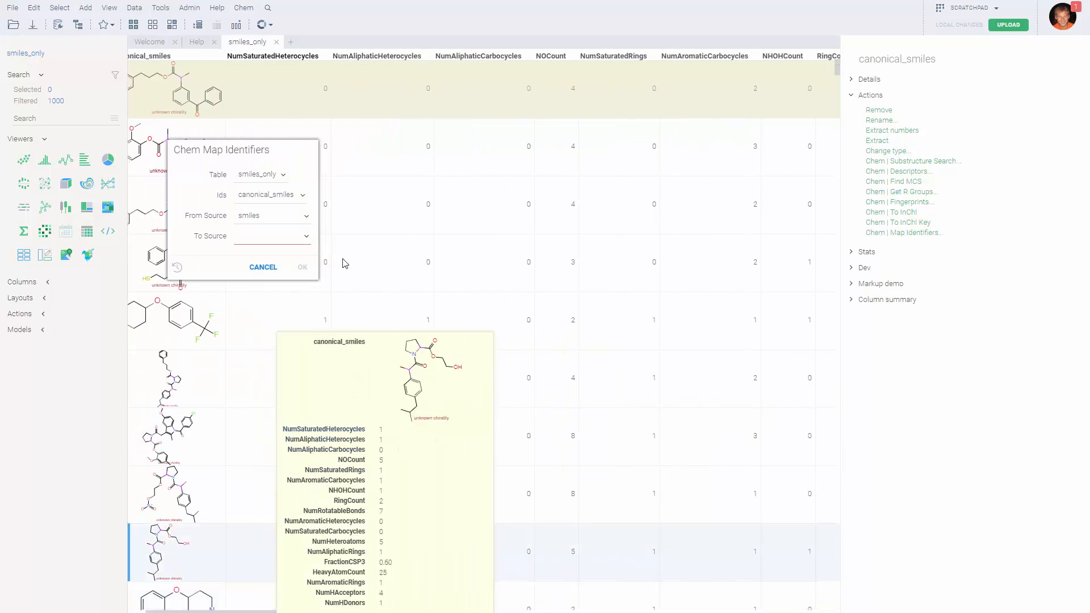
click(248, 237)
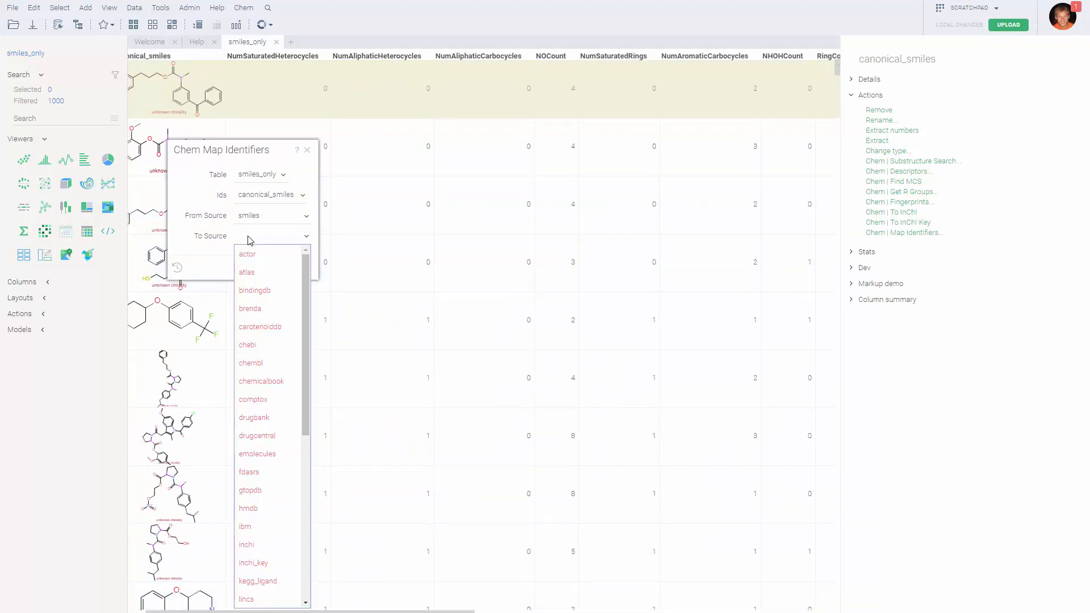
drag(307, 293, 303, 465)
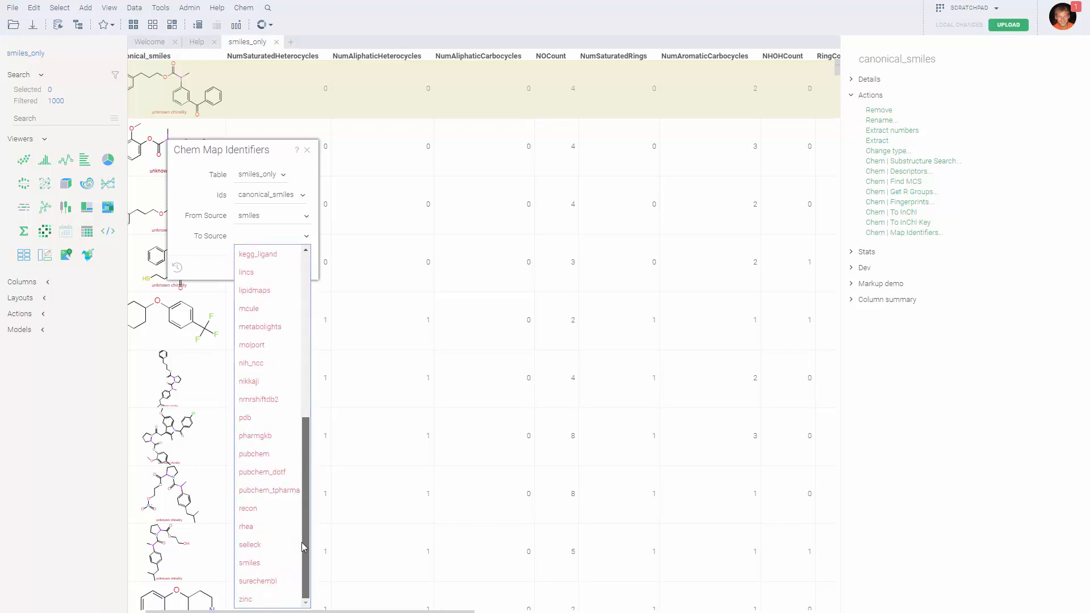
drag(301, 542, 311, 273)
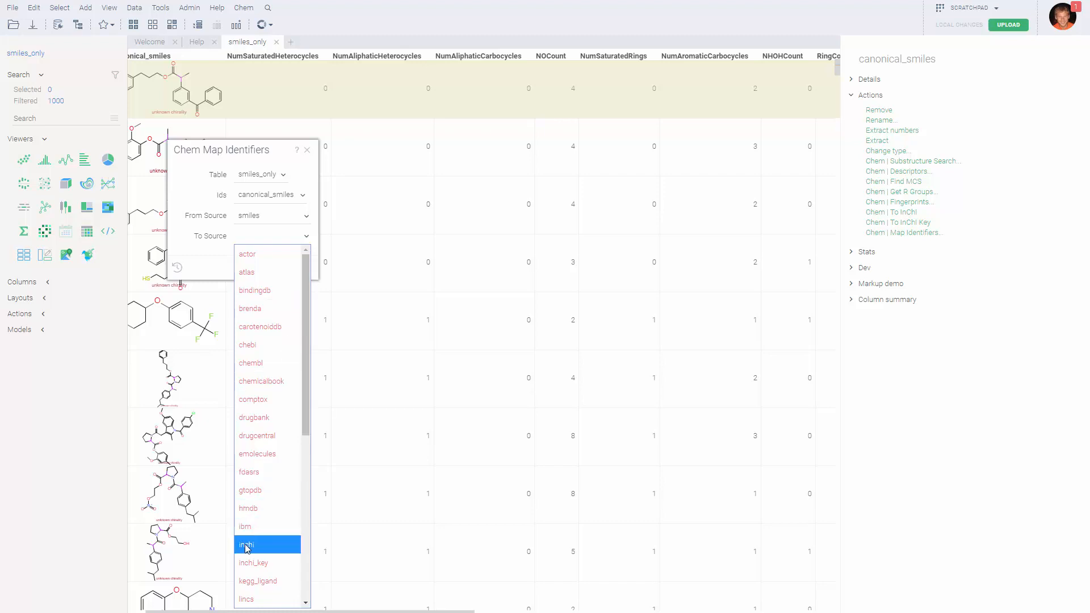
click(247, 546)
click(303, 267)
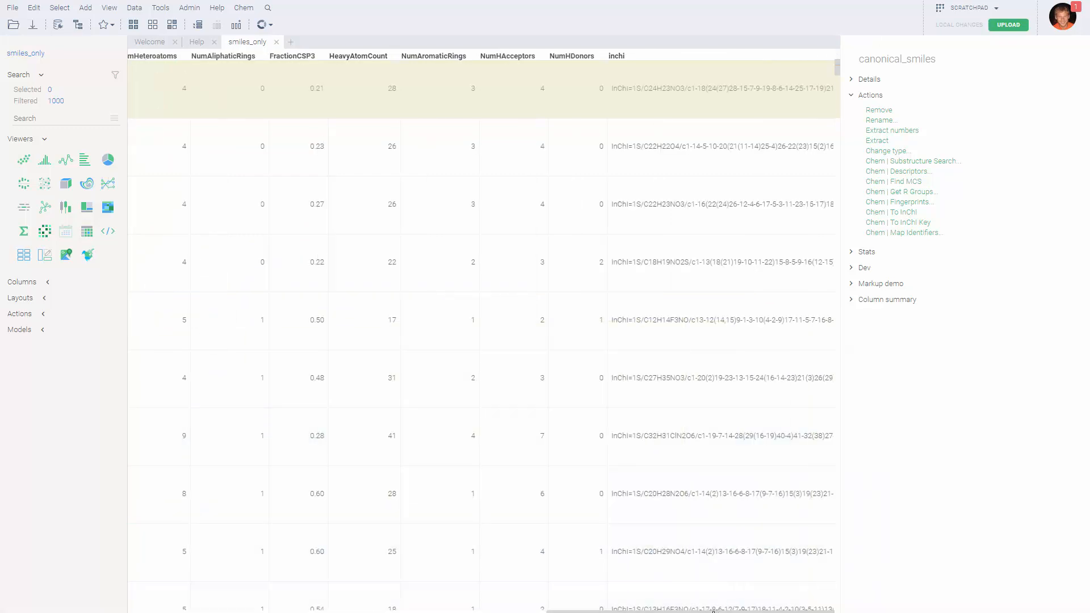
click(623, 97)
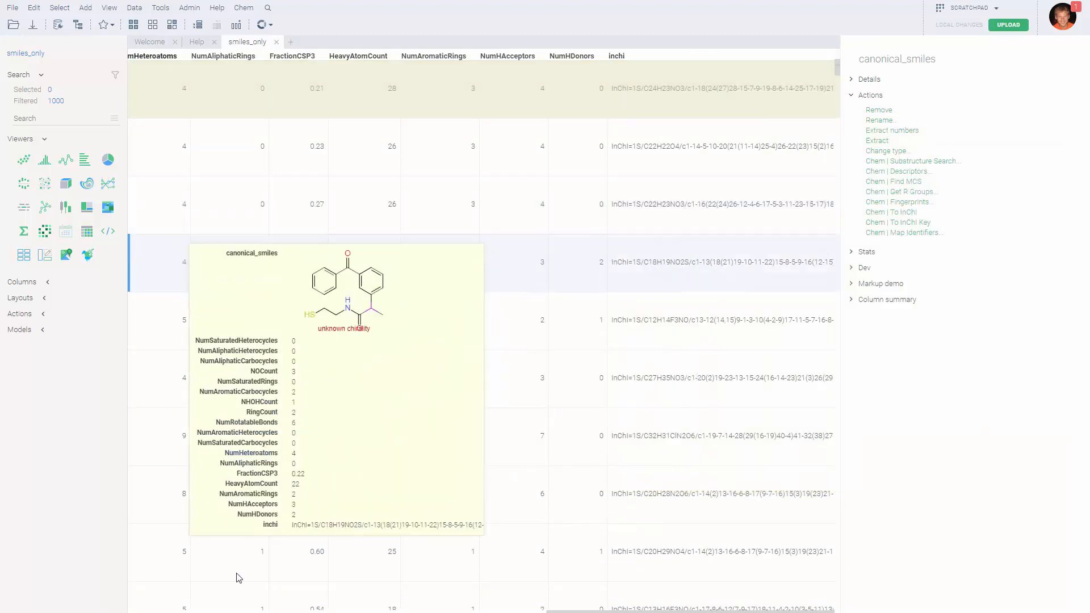
Map the canonical_smiles identifiers from smiles to drugbank.
click(917, 233)
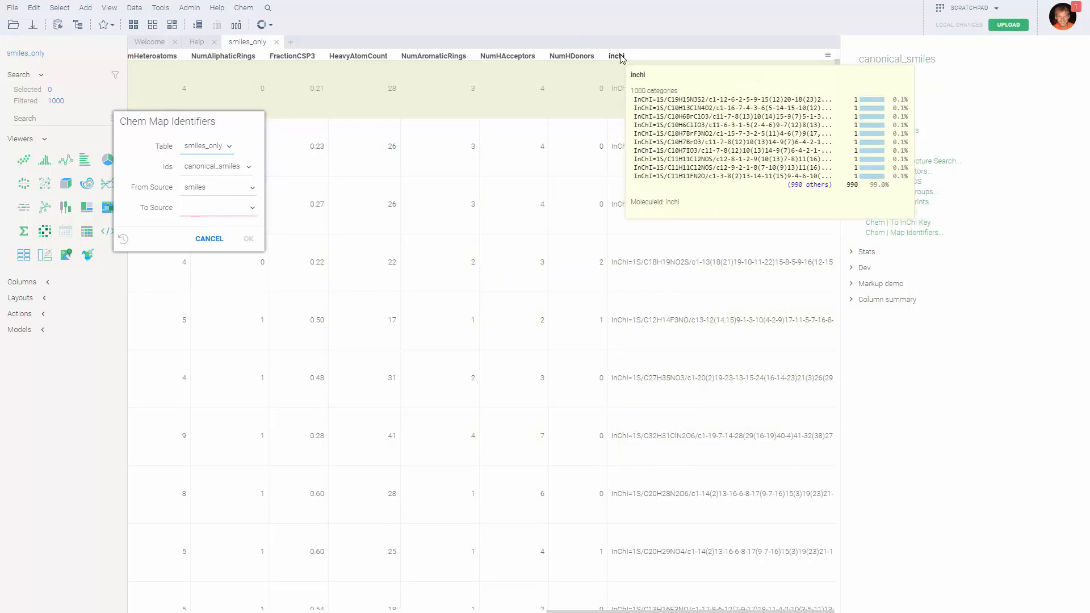
click(220, 208)
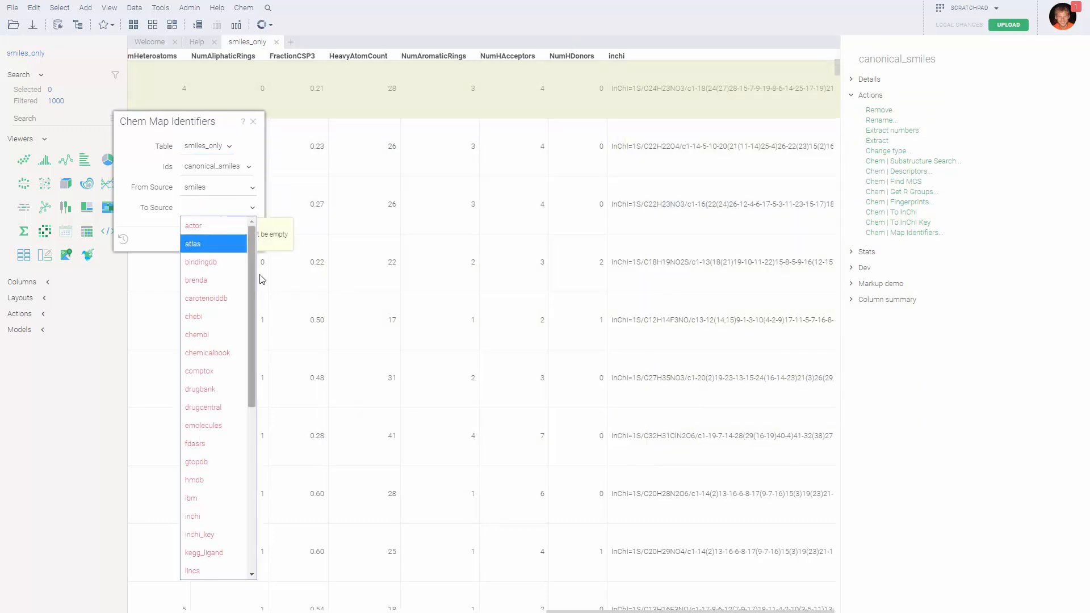
drag(251, 264, 253, 289)
scroll(224, 352, up, 3)
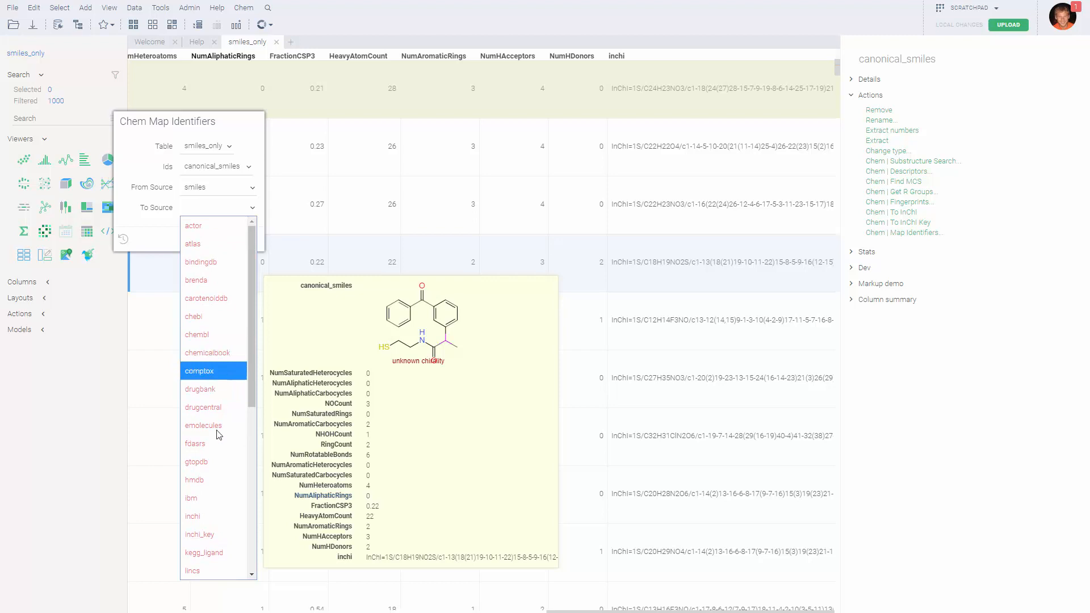
click(204, 398)
click(249, 238)
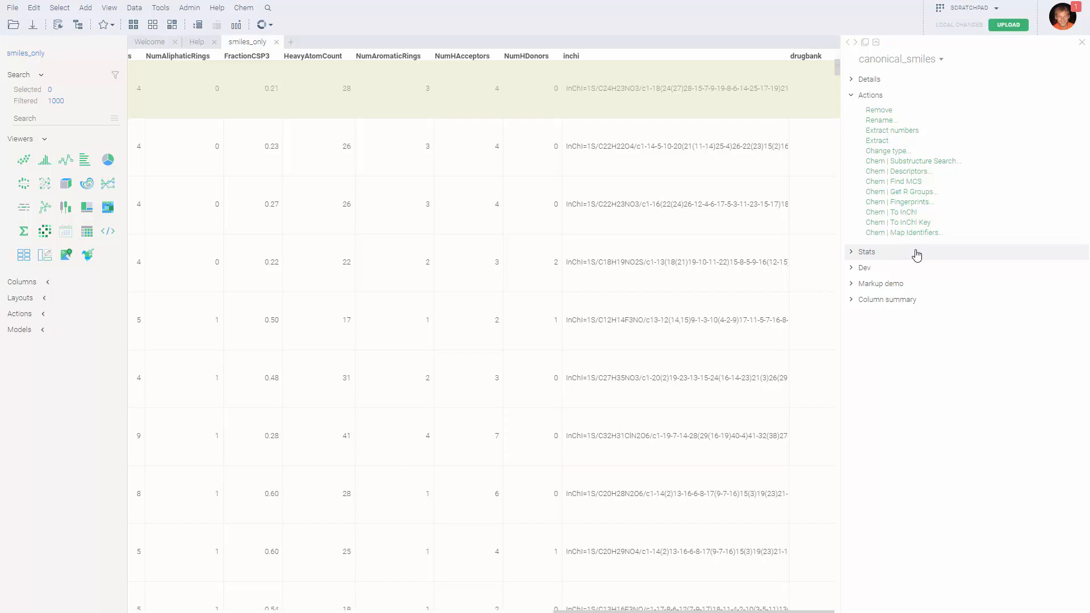
Open the command console, inspect the ChemMapIdentifiers function recorded there, and close the console.
key(grave)
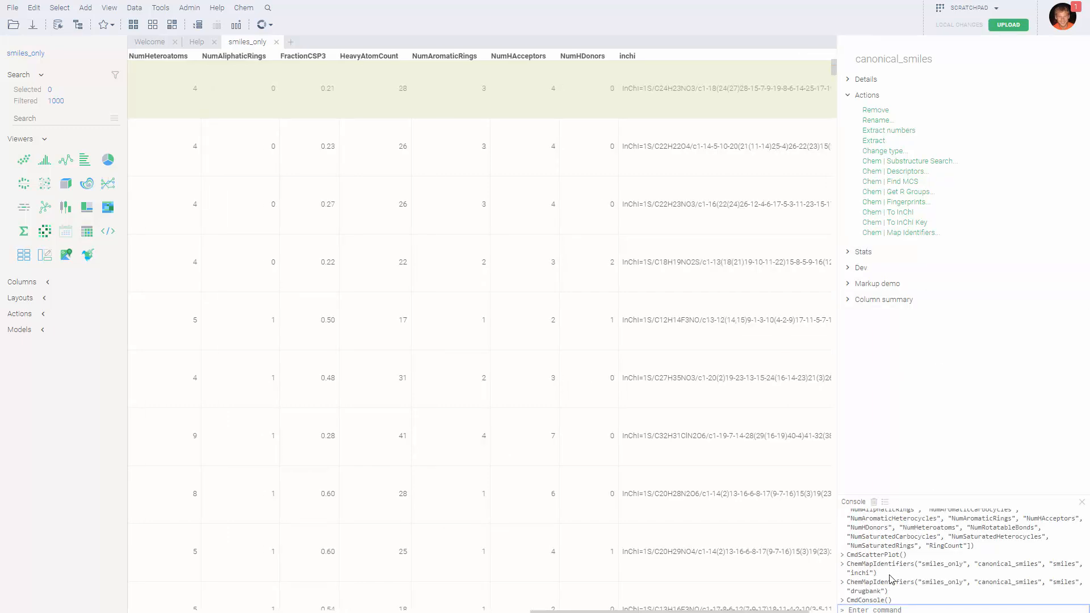
mouse_move(892, 580)
click(114, 9)
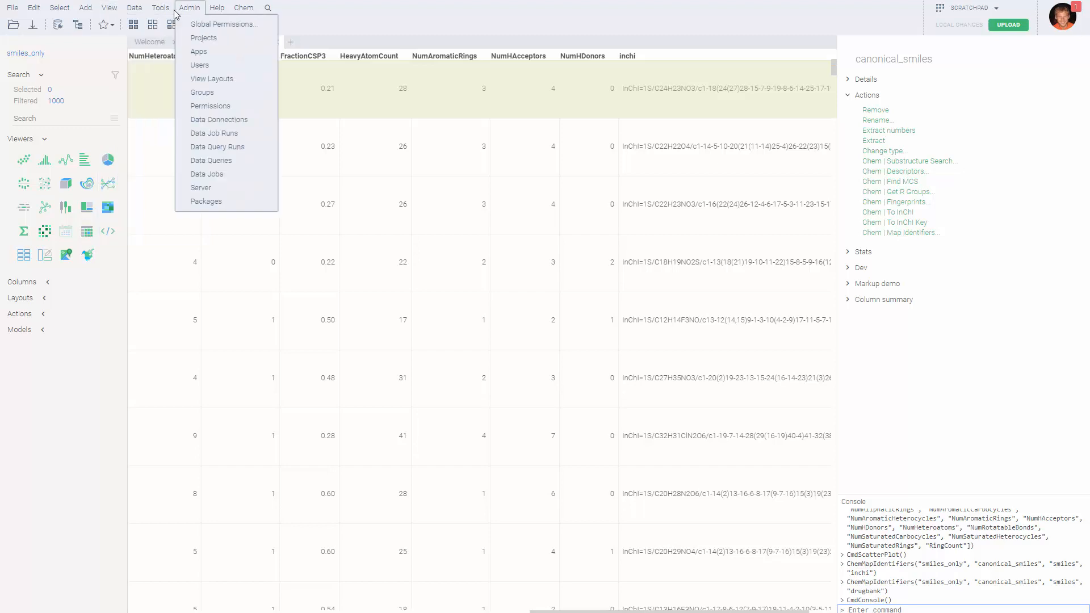
click(908, 563)
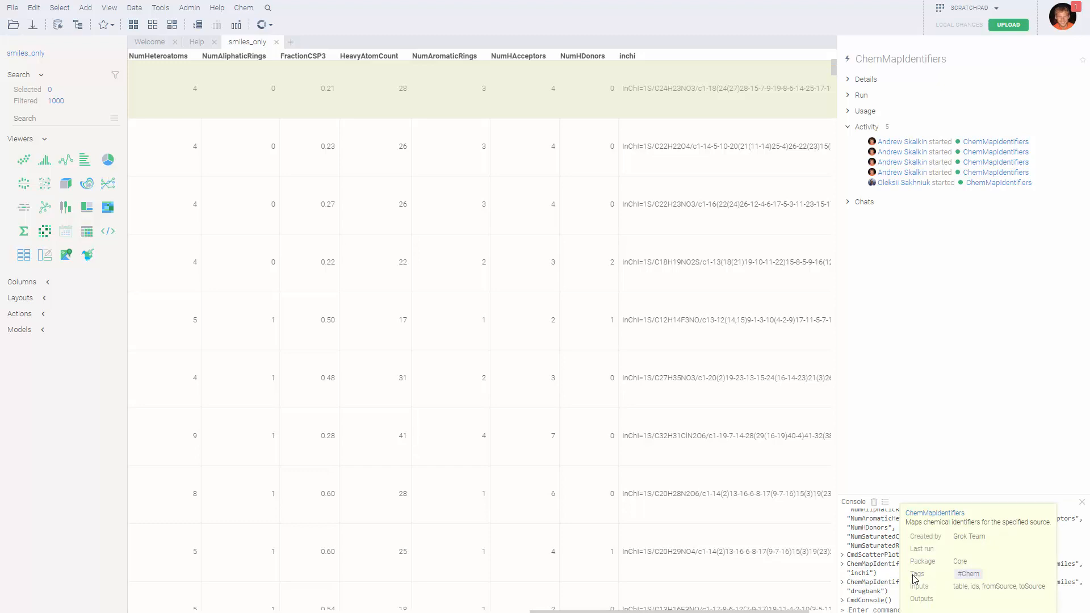
click(1081, 502)
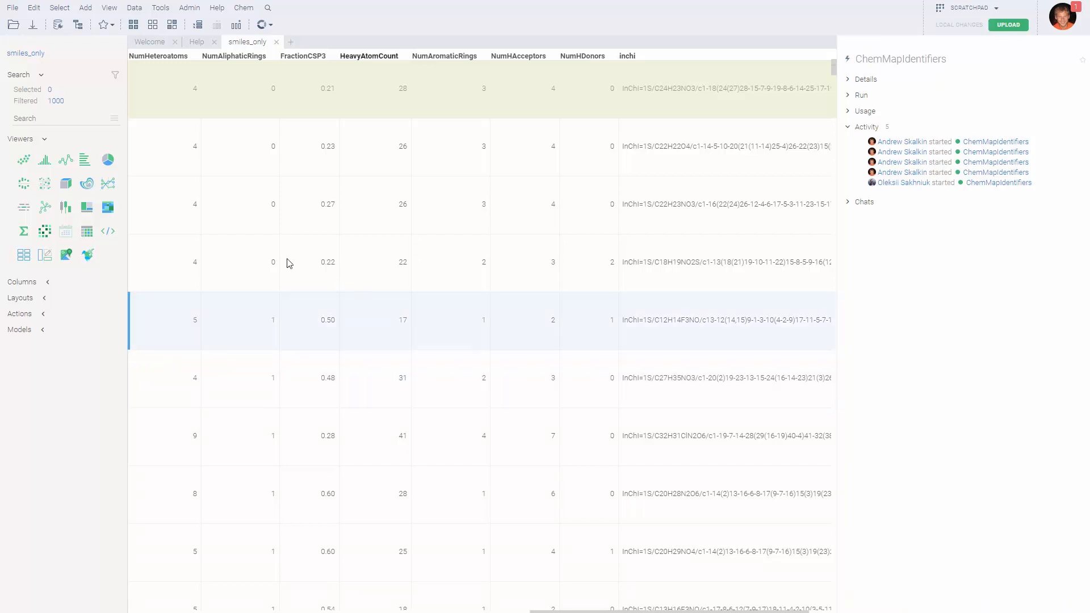
Run a Similarity Search and a Diversity Search on the molecules of the smiles_only table.
click(241, 8)
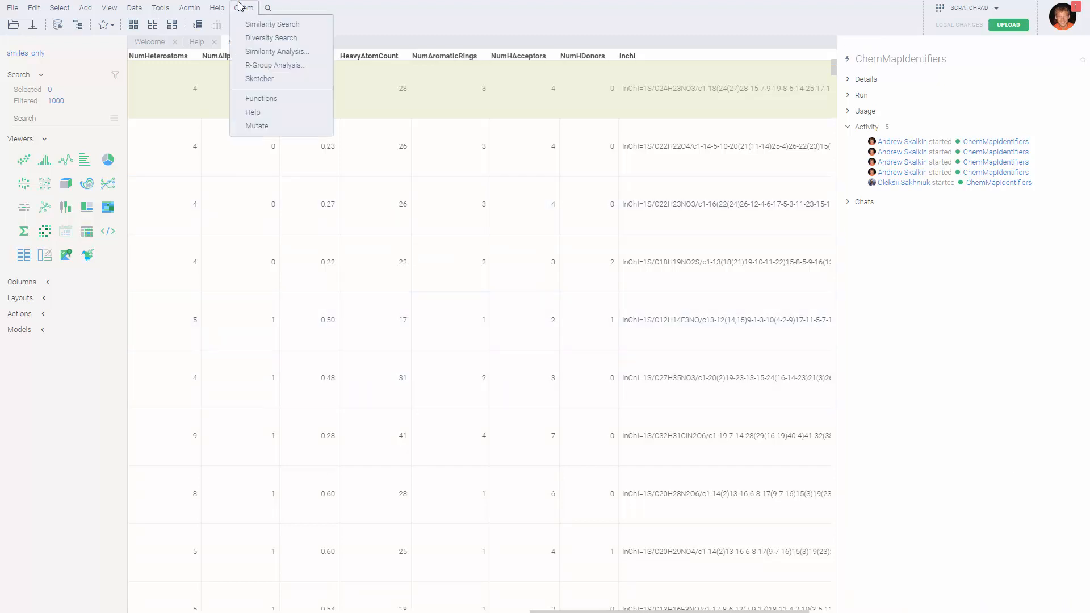
click(283, 27)
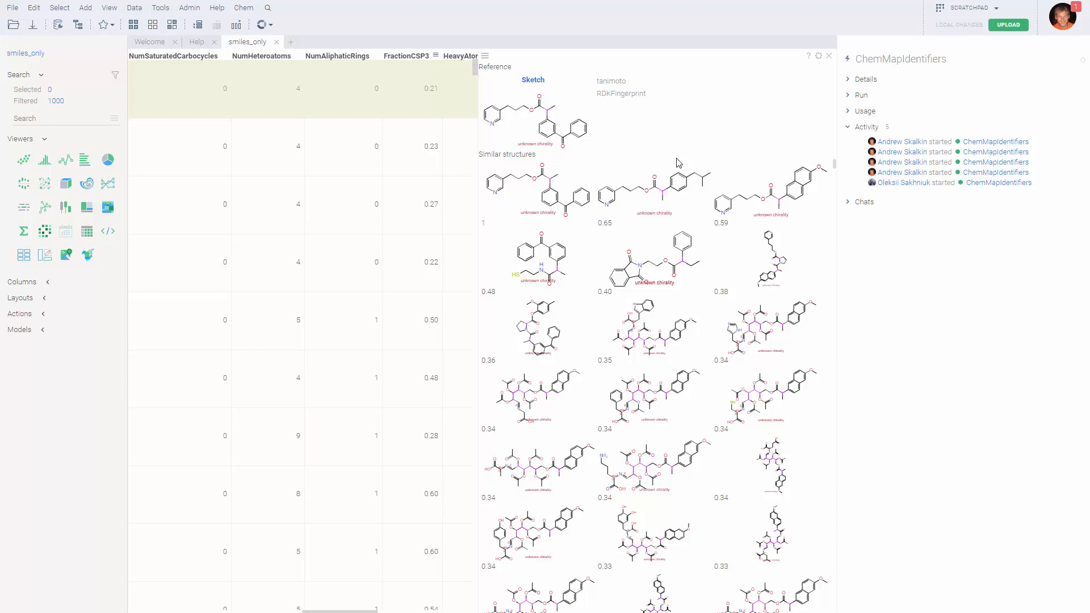
click(256, 8)
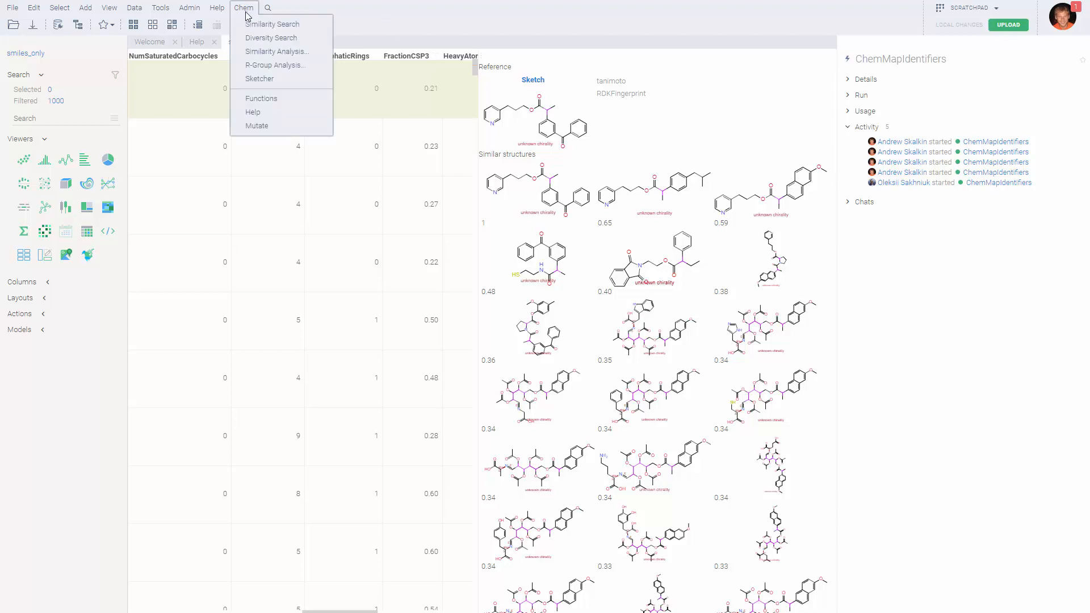
click(260, 43)
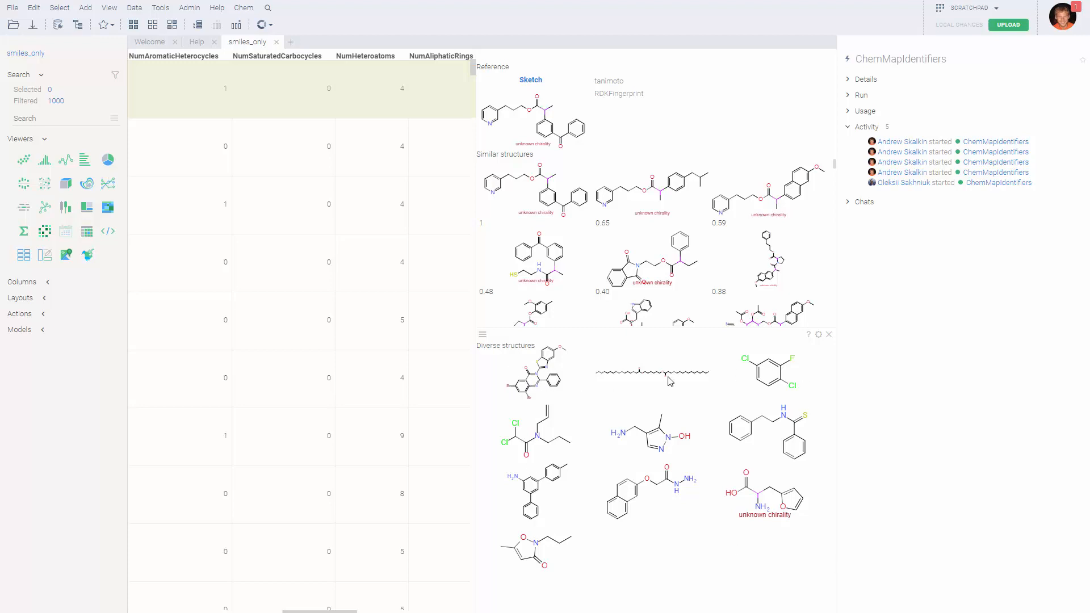
Make several diverse structures and the molecule in row 717 the reference in turn to compare their similar structures.
click(771, 374)
click(776, 433)
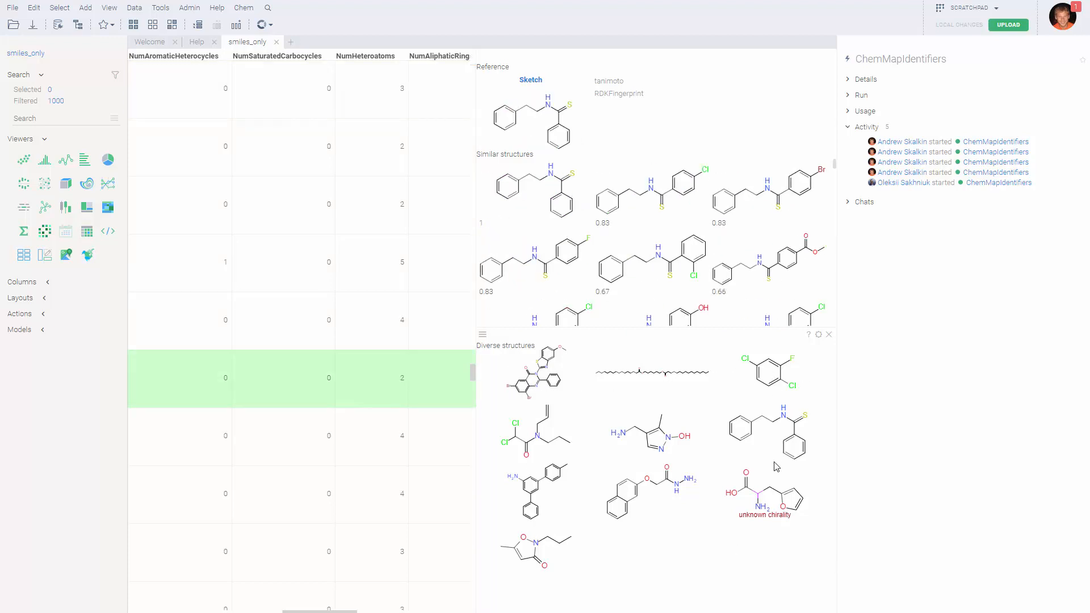
click(773, 503)
click(670, 503)
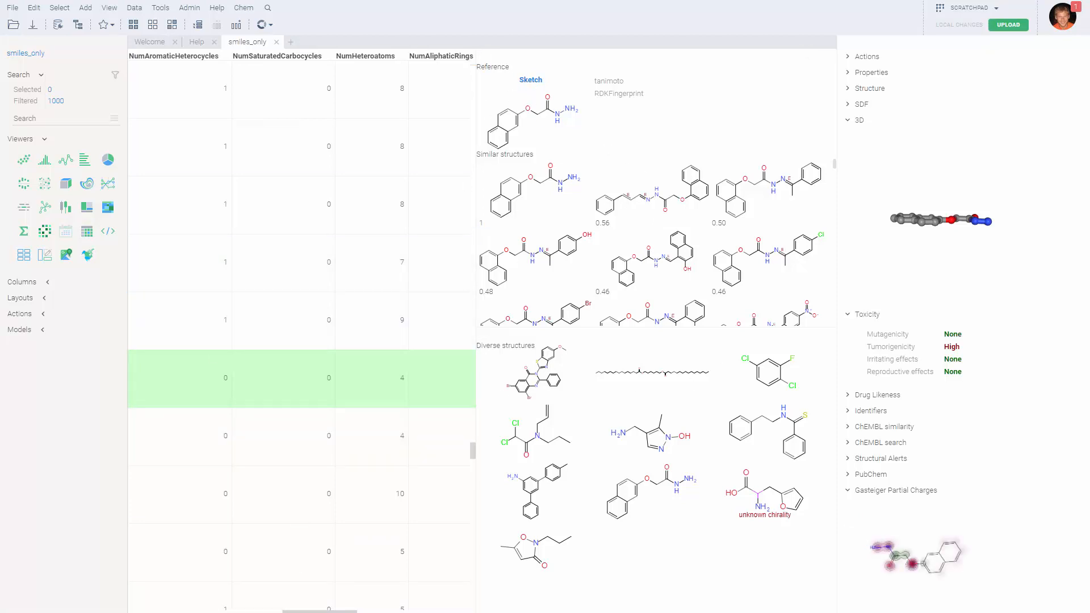
scroll(221, 318, left, 5)
click(221, 318)
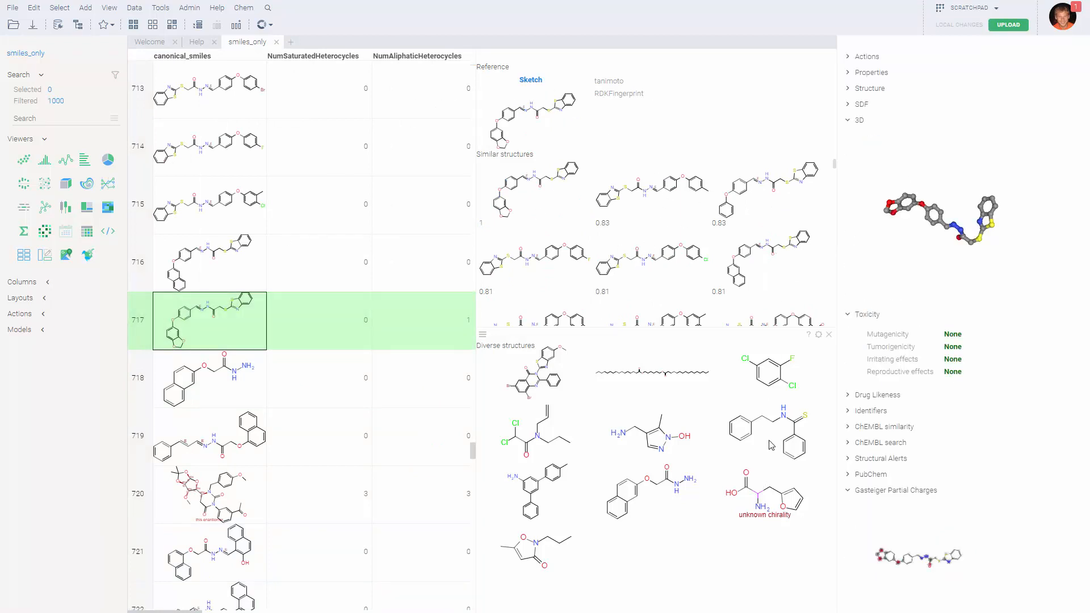
click(771, 444)
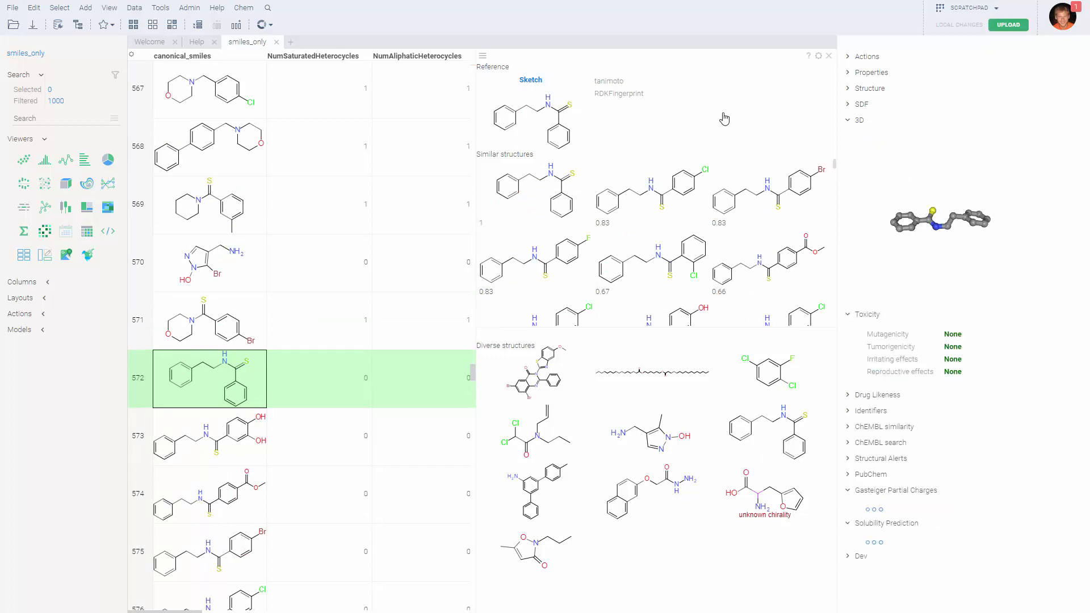
Examine the similarity search's metric options and RDKFingerprint parameters without changing them, and close both the similarity and diversity viewers.
click(818, 55)
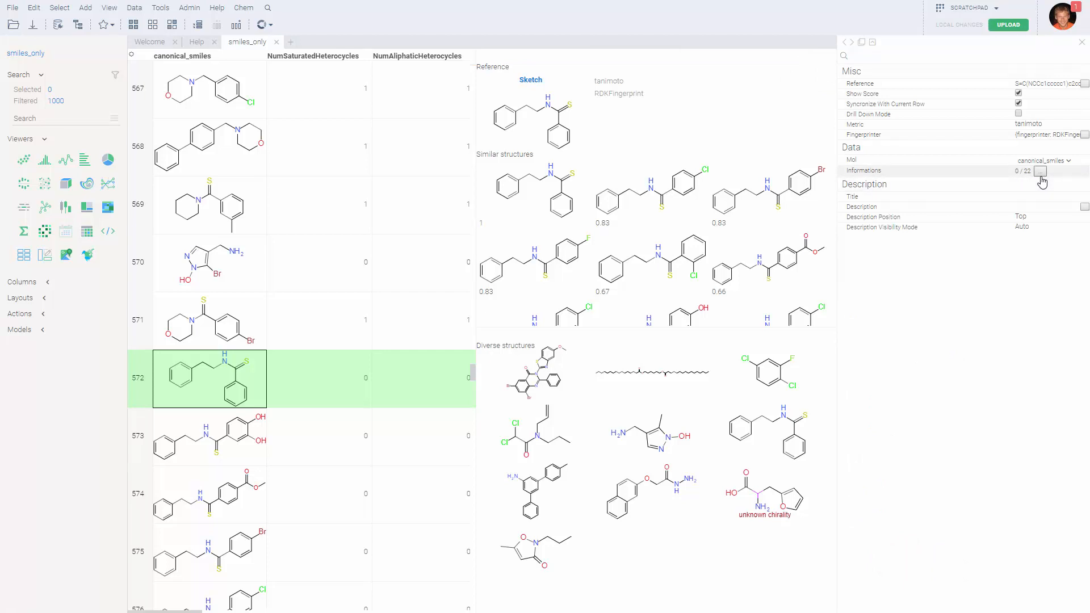
click(1035, 124)
click(1036, 127)
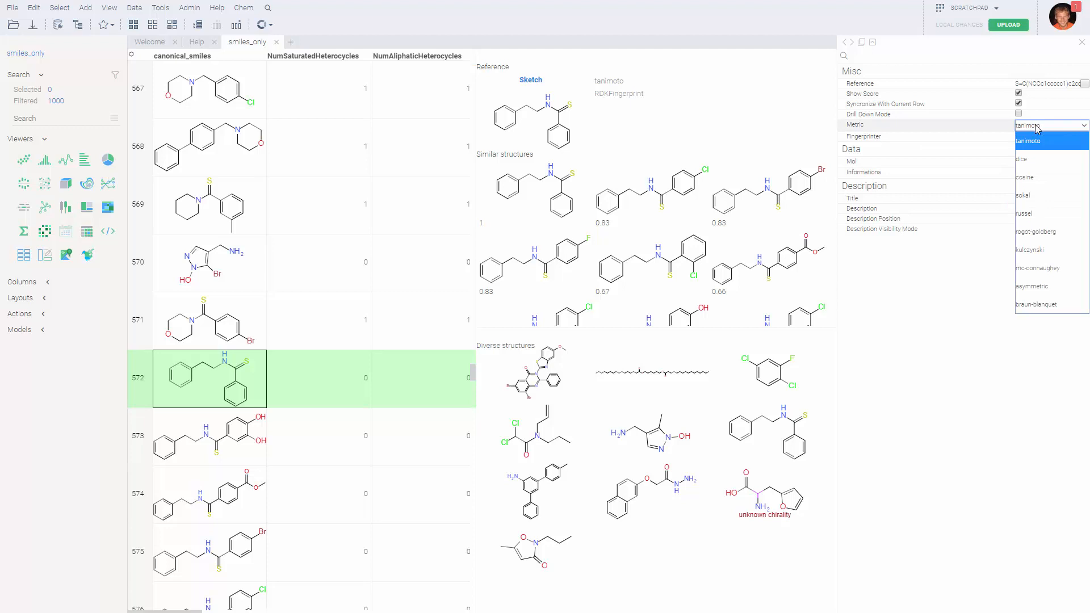
click(986, 126)
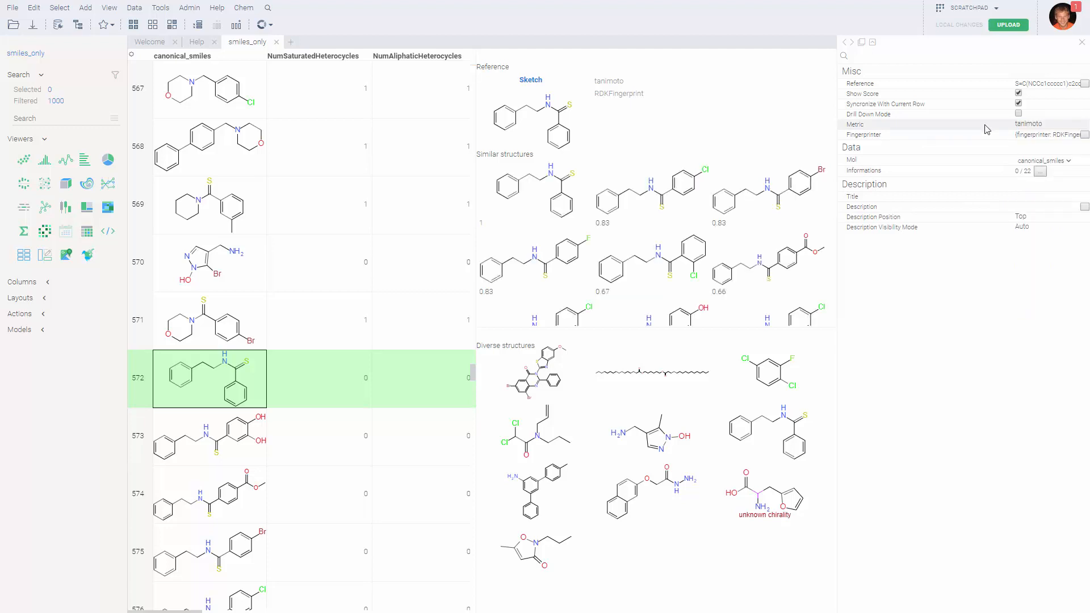
click(1084, 135)
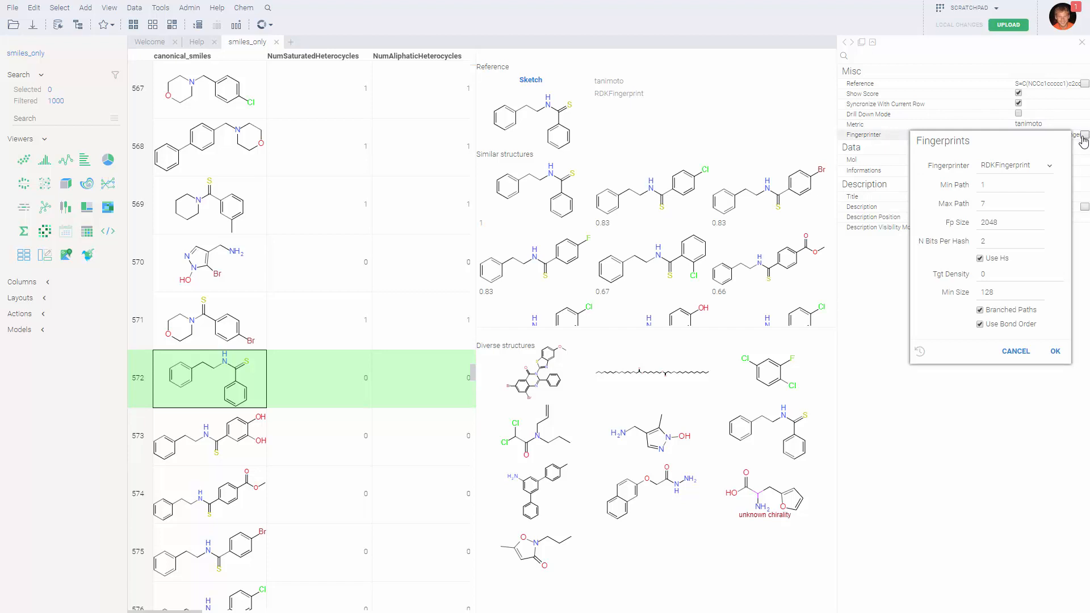
click(248, 10)
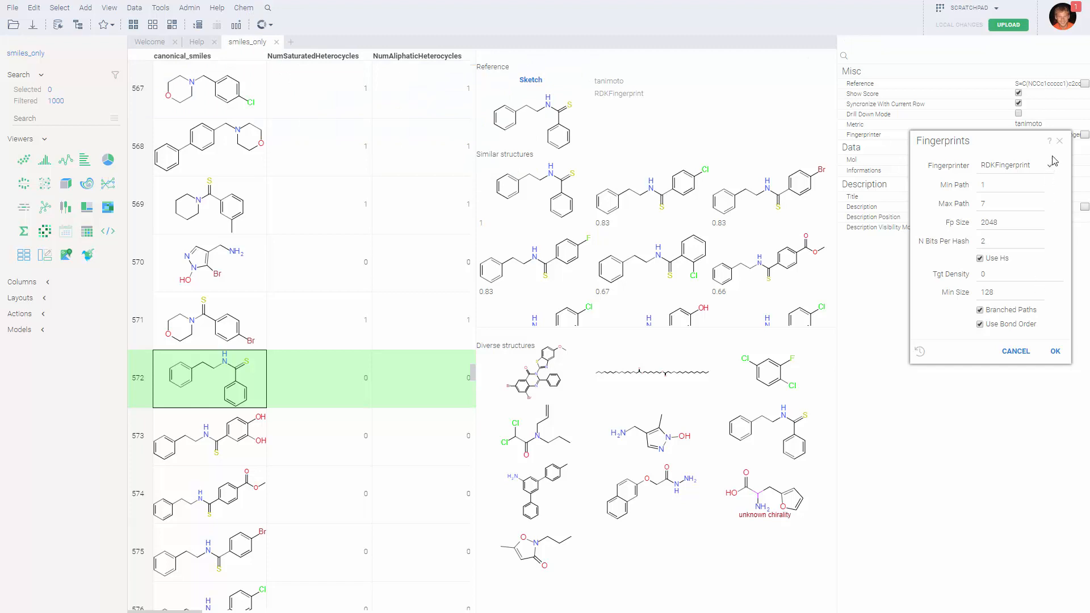
click(1059, 141)
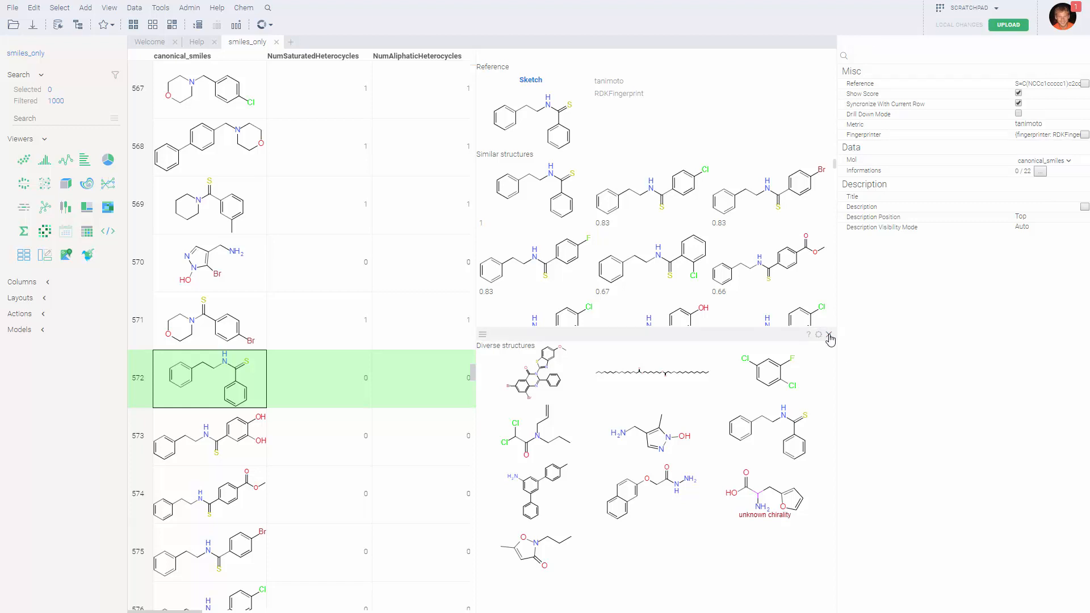
click(829, 337)
click(830, 59)
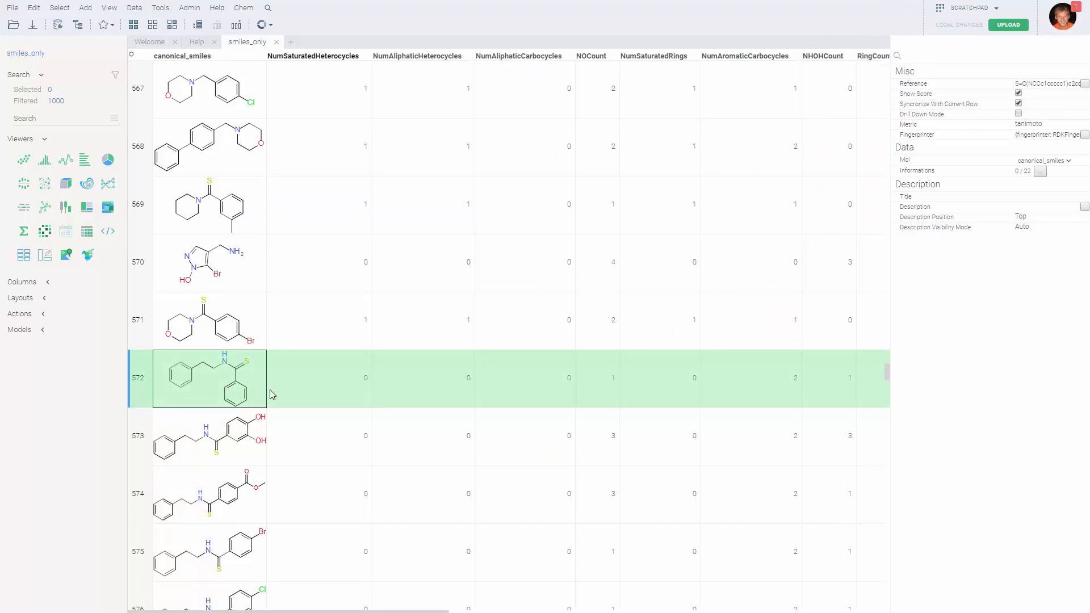
Open the chembl_200 table and run R-Group Analysis with the MCS as core, column prefix R and visual analysis enabled.
drag(419, 305, 418, 401)
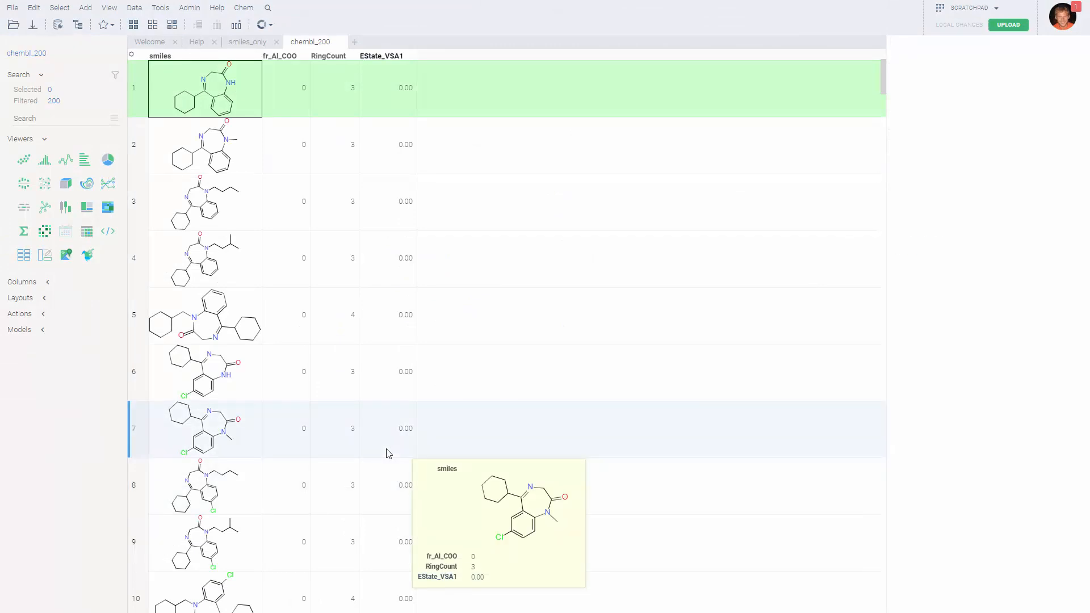
click(244, 9)
click(276, 66)
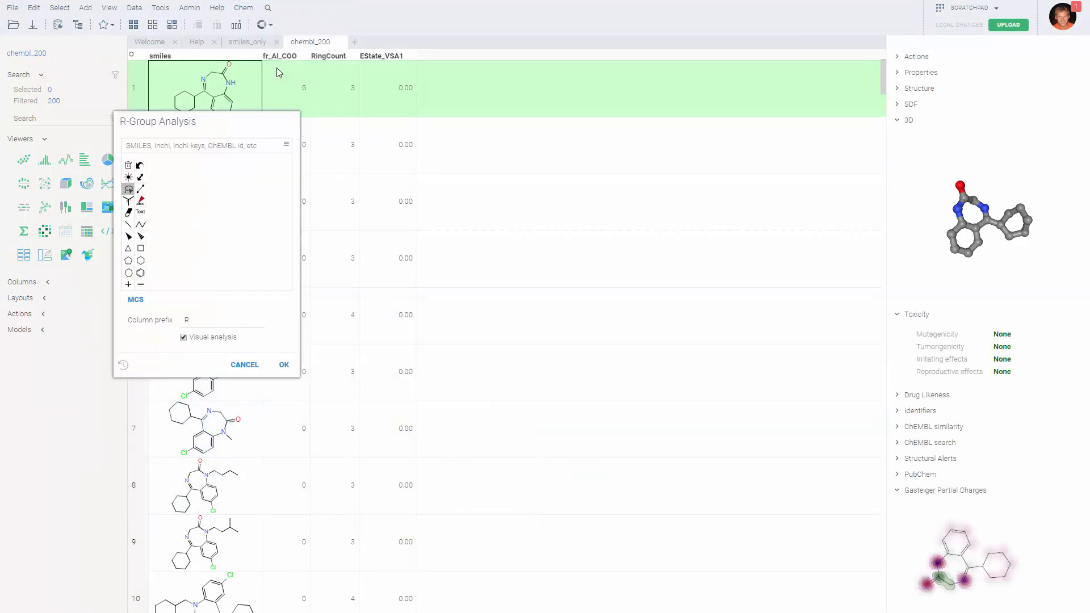
drag(224, 122, 363, 180)
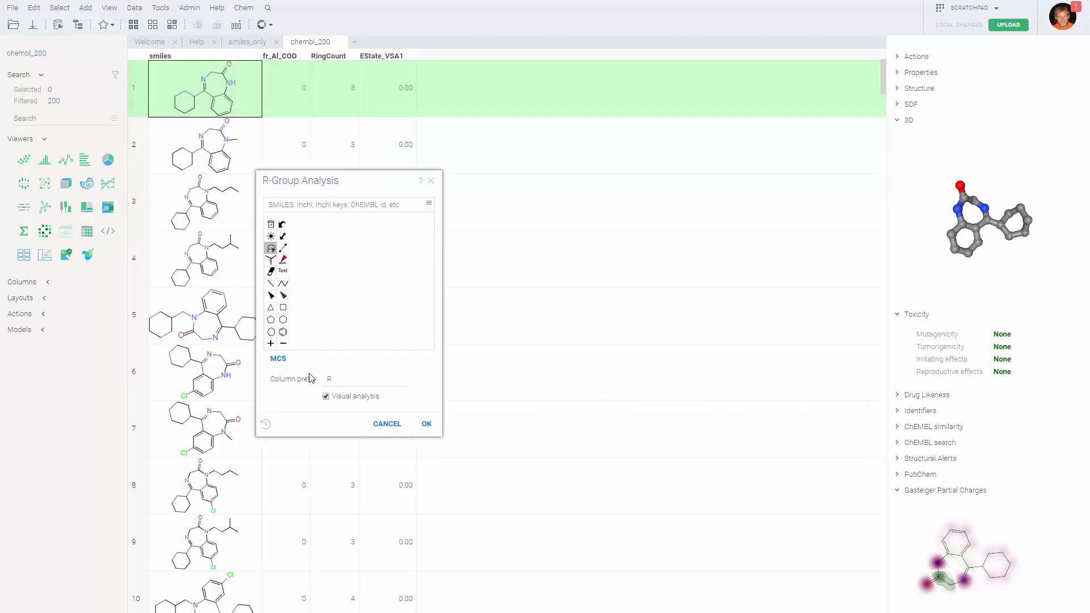
click(279, 359)
click(426, 424)
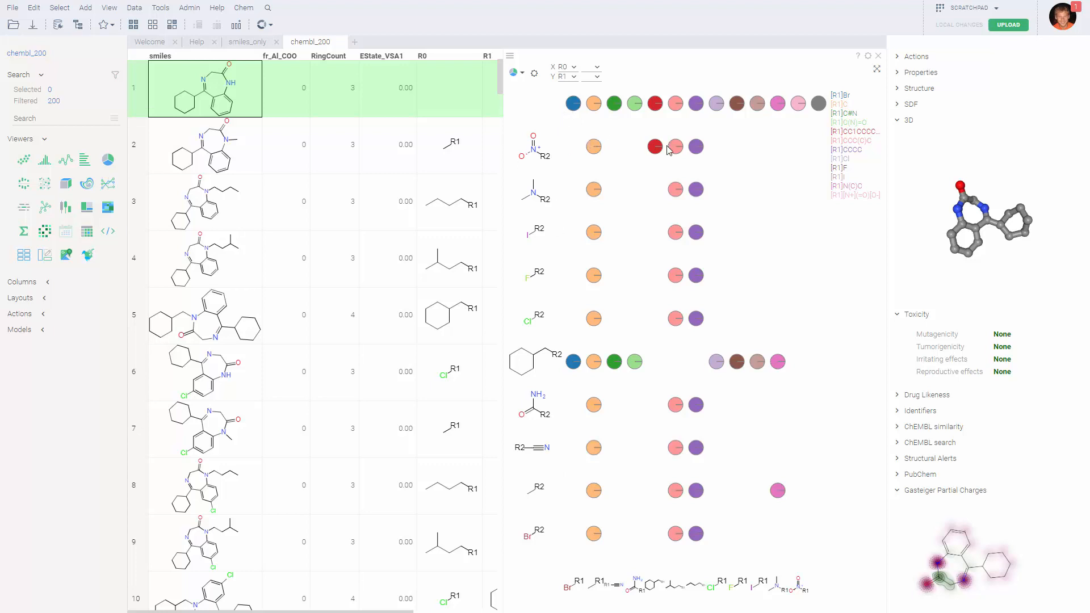
Switch the R-group trellis charts to scatter plots and back to pie charts, and close the trellis plot.
click(522, 75)
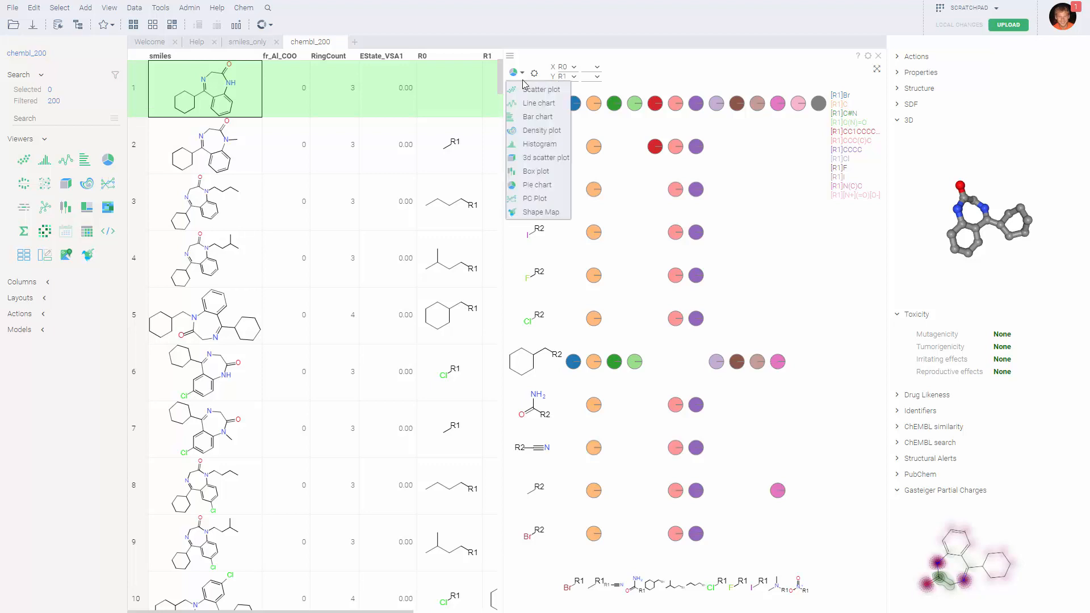
click(533, 89)
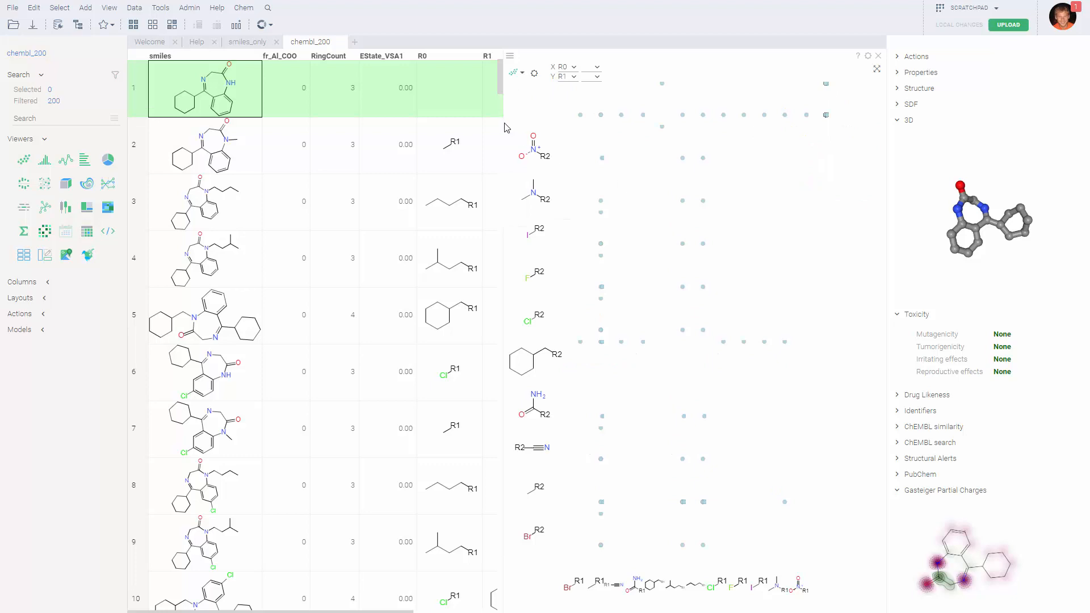
click(522, 74)
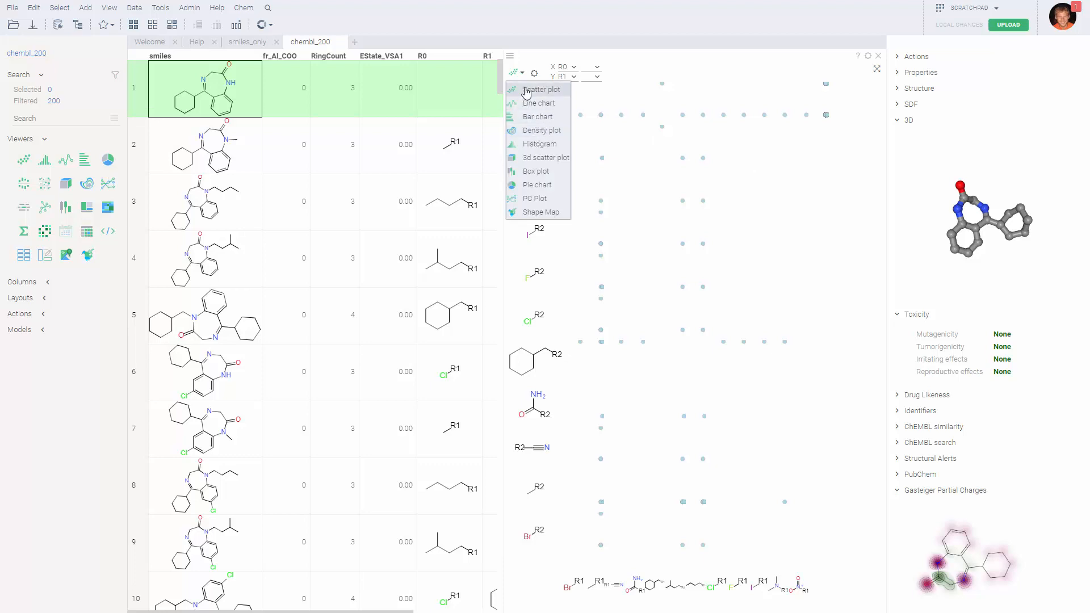
click(534, 185)
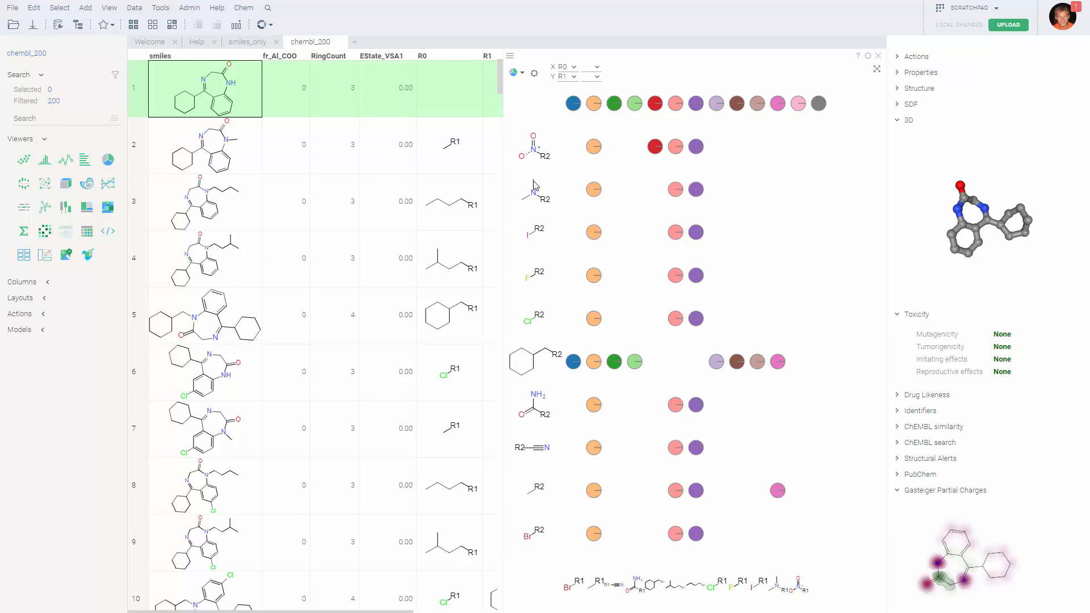
mouse_move(218, 185)
mouse_move(206, 207)
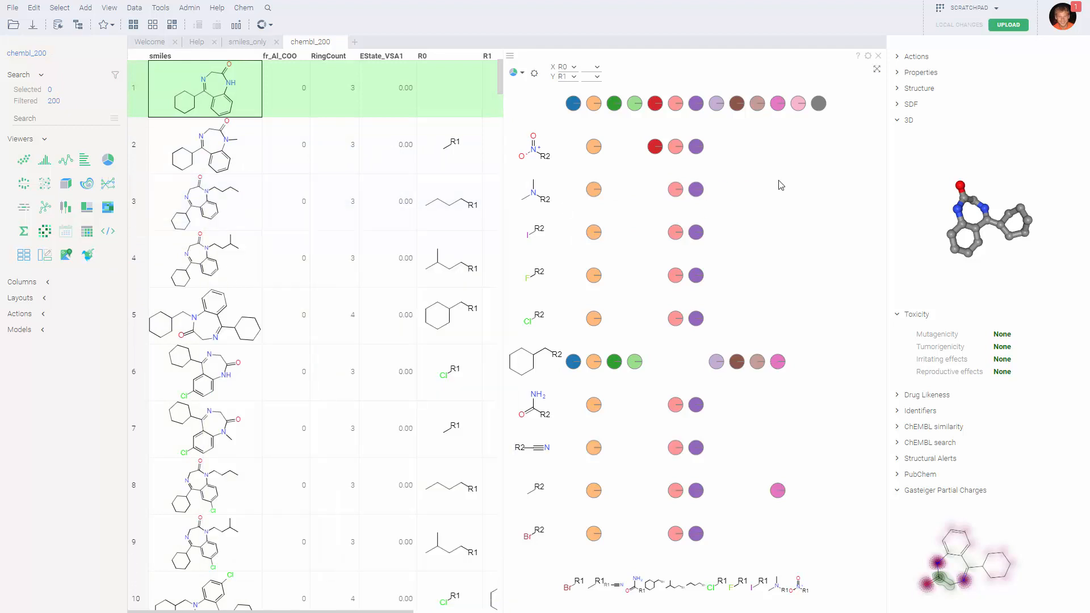
click(878, 56)
Add a scatter plot of the chembl_200 table with R1 on the X axis and R2 on the Y axis.
mouse_move(704, 357)
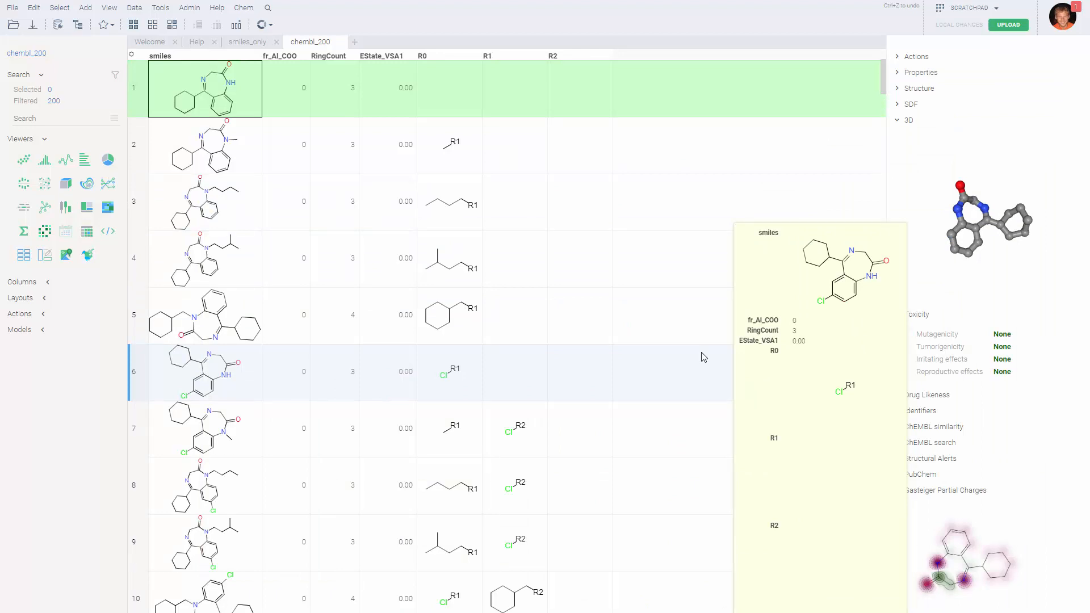
mouse_move(199, 110)
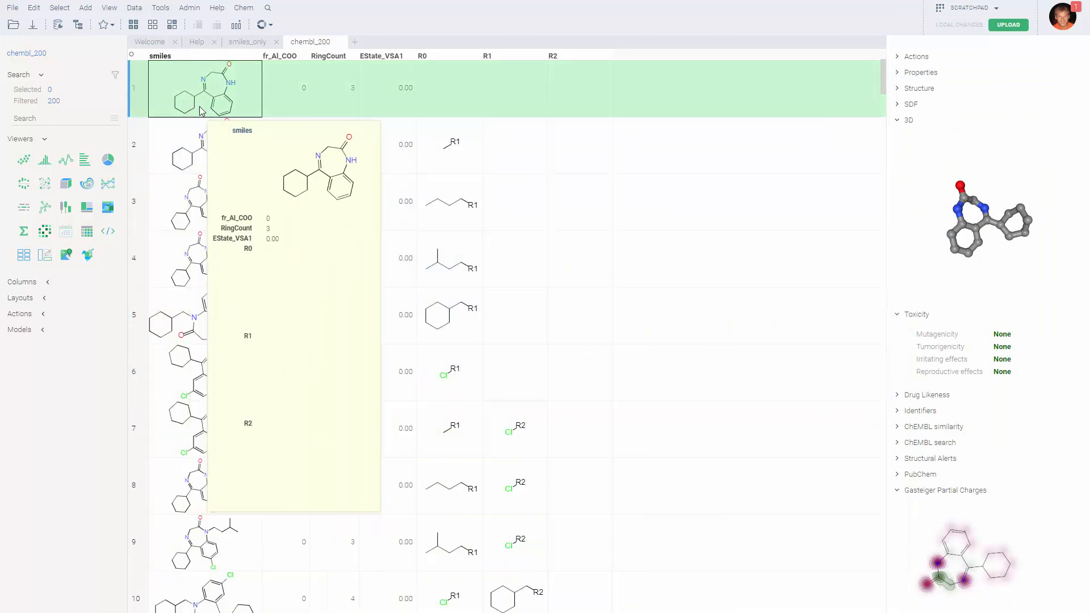
mouse_move(314, 397)
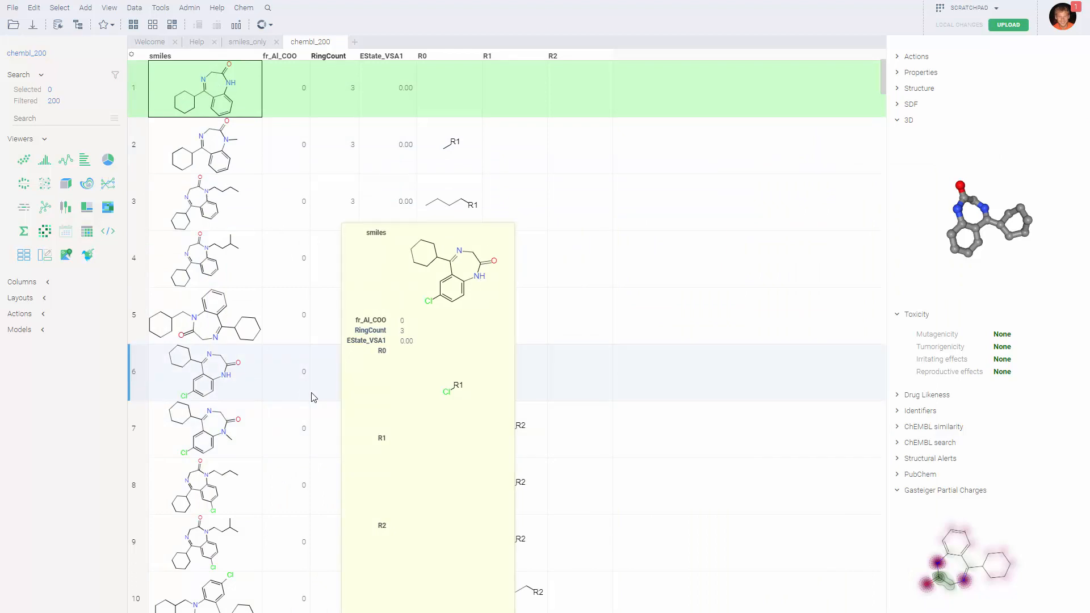
click(22, 162)
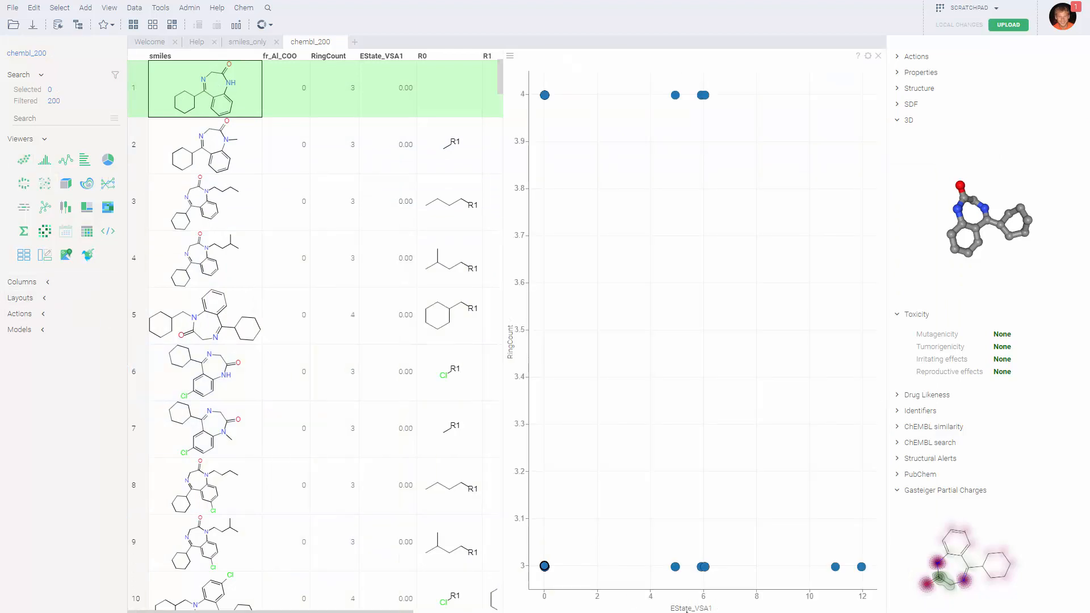
click(687, 608)
click(697, 586)
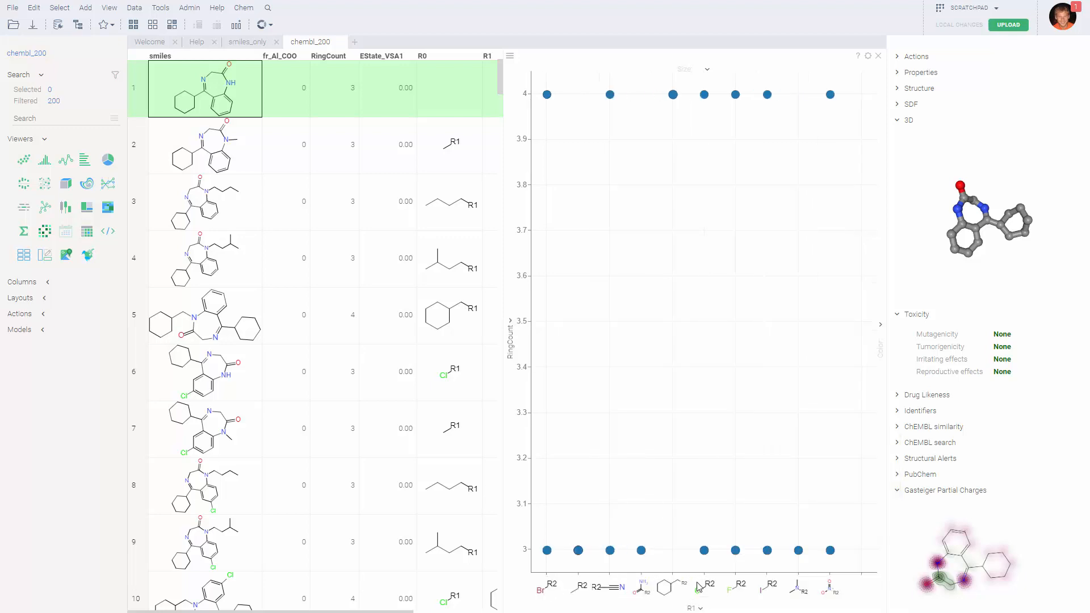
click(511, 339)
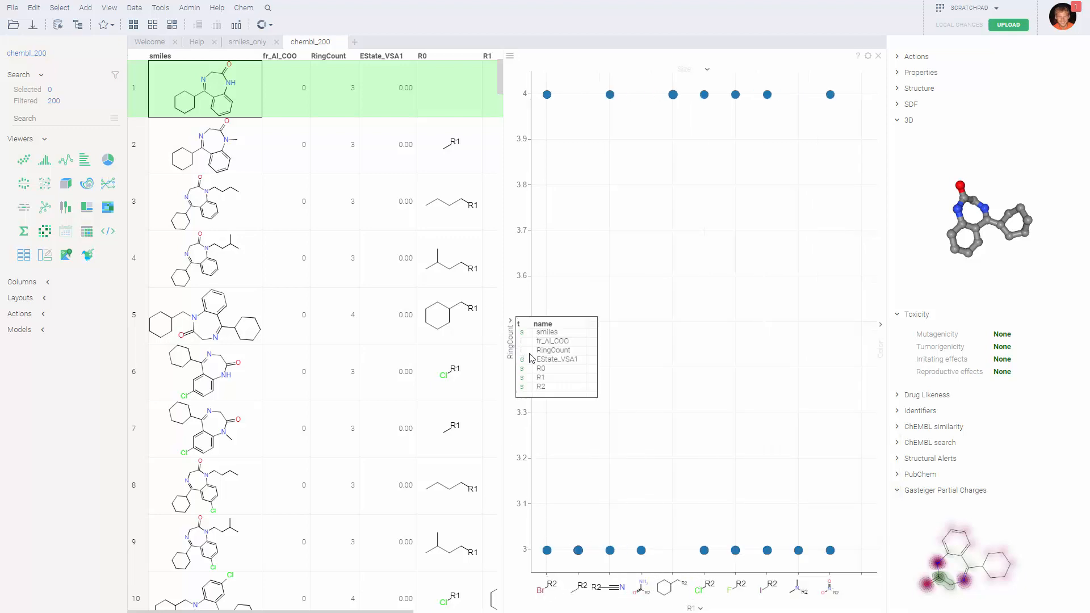
click(545, 389)
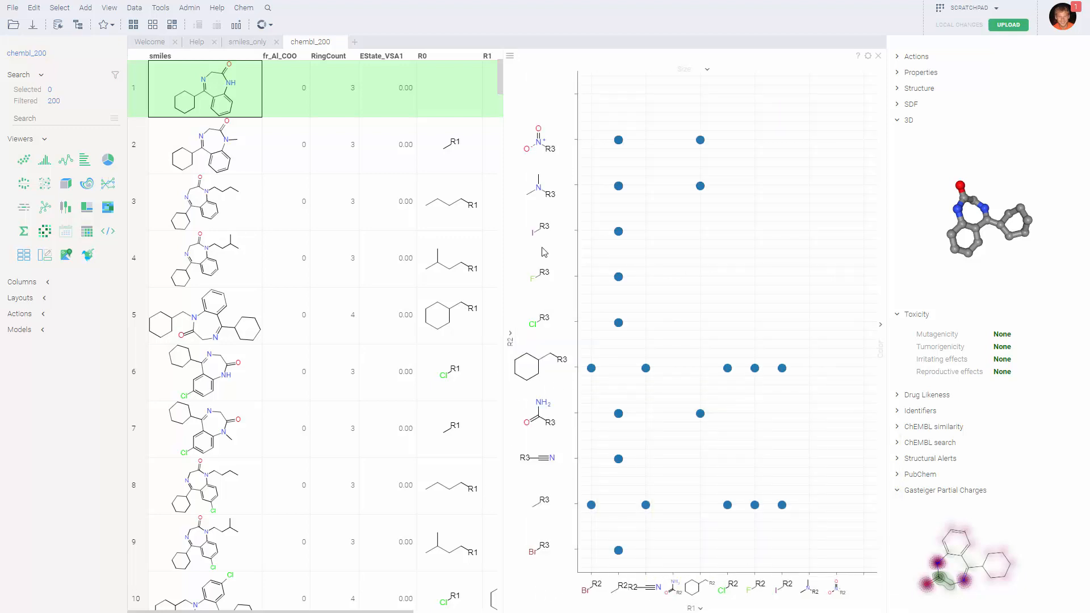
Reset the scatter plot's zoom and close it, and view a bar chart of the R0 groups before closing that too.
scroll(659, 408, up, 5)
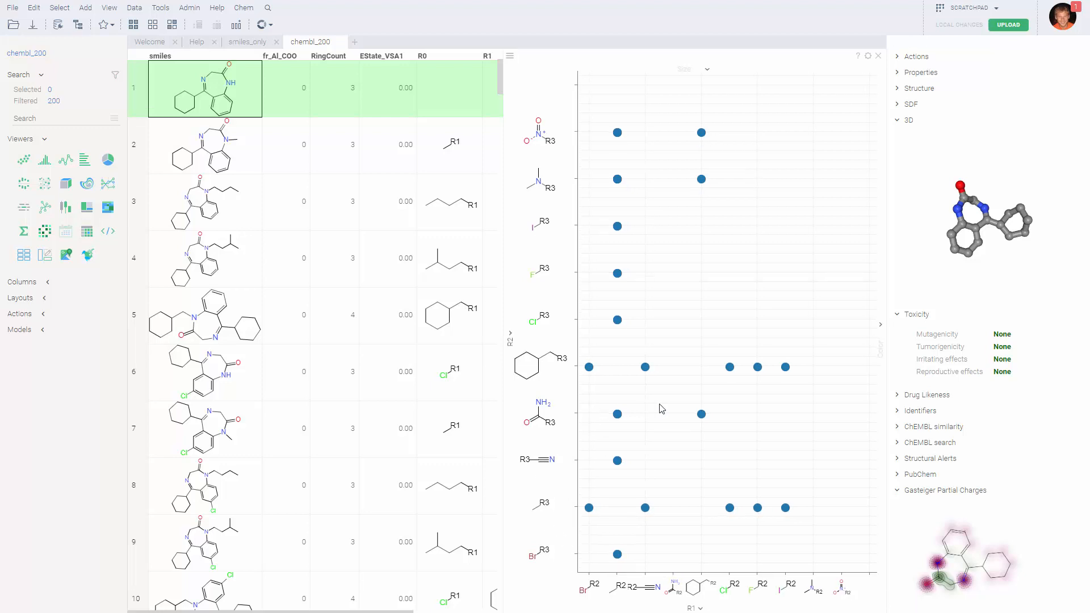
double_click(671, 381)
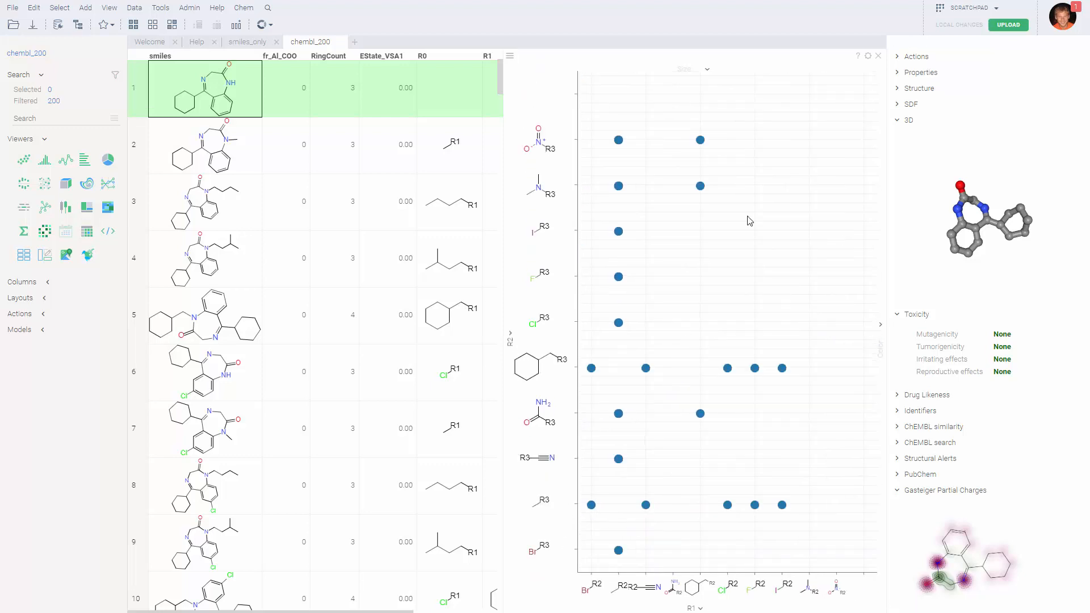
click(878, 56)
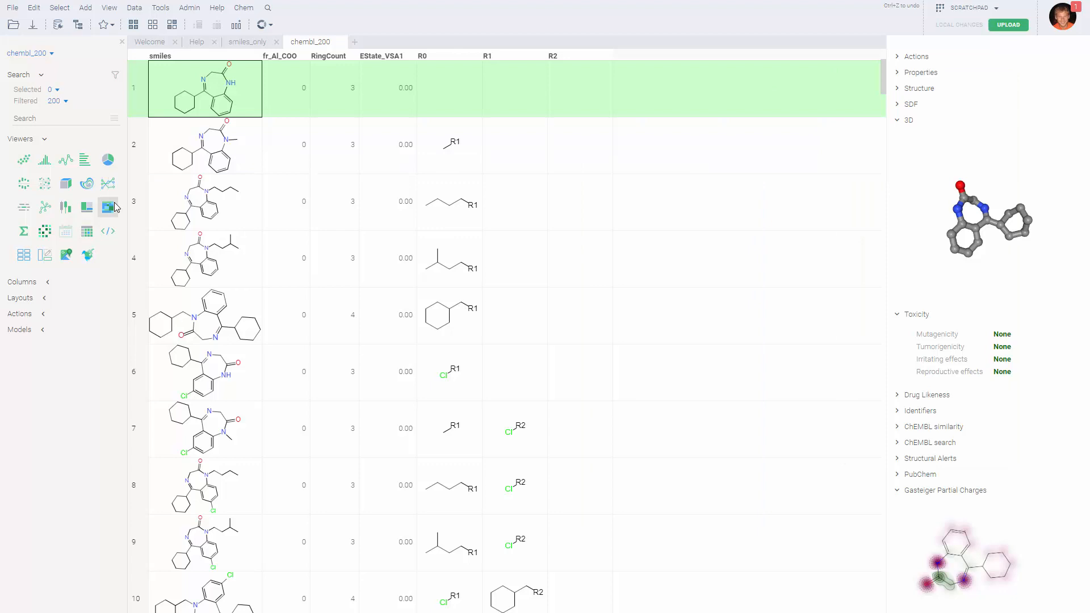
click(85, 164)
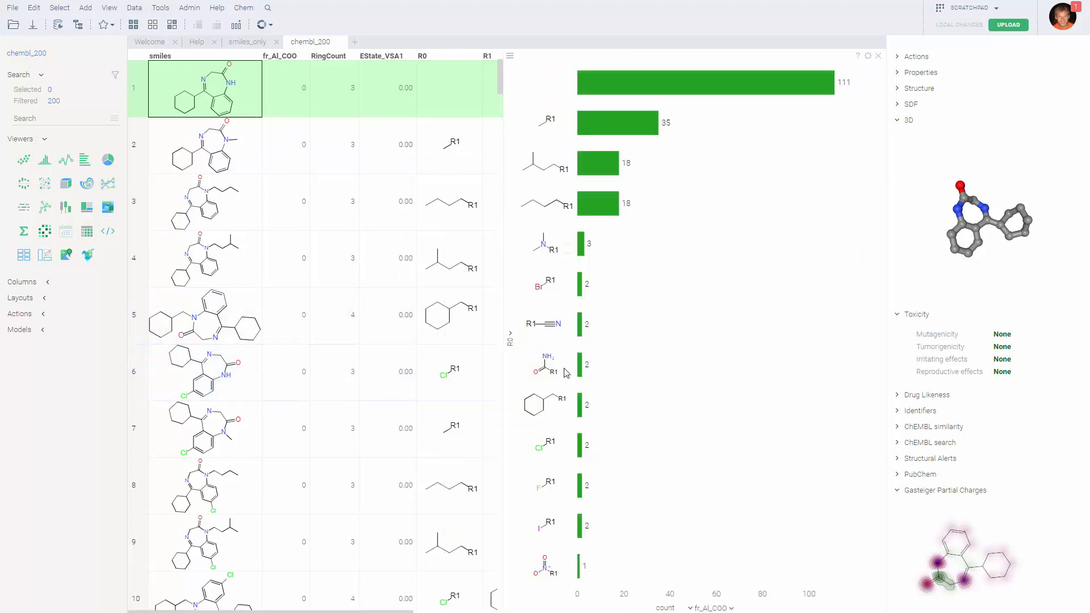
click(879, 56)
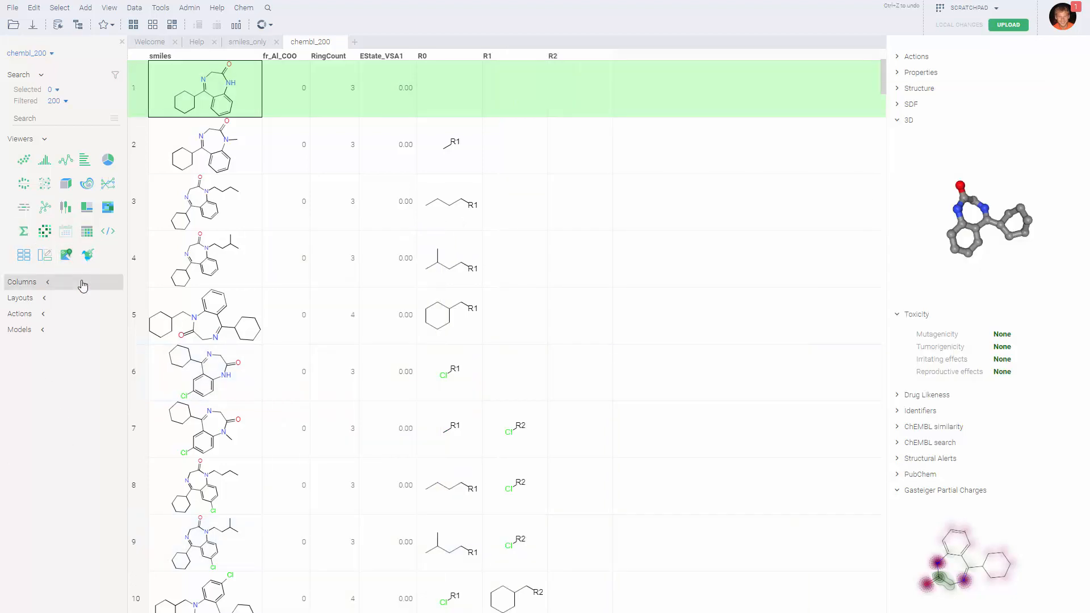
Add a form viewer to the chembl_200 table and browse rows 3, 2, 6, 8 and 5 in it.
click(45, 255)
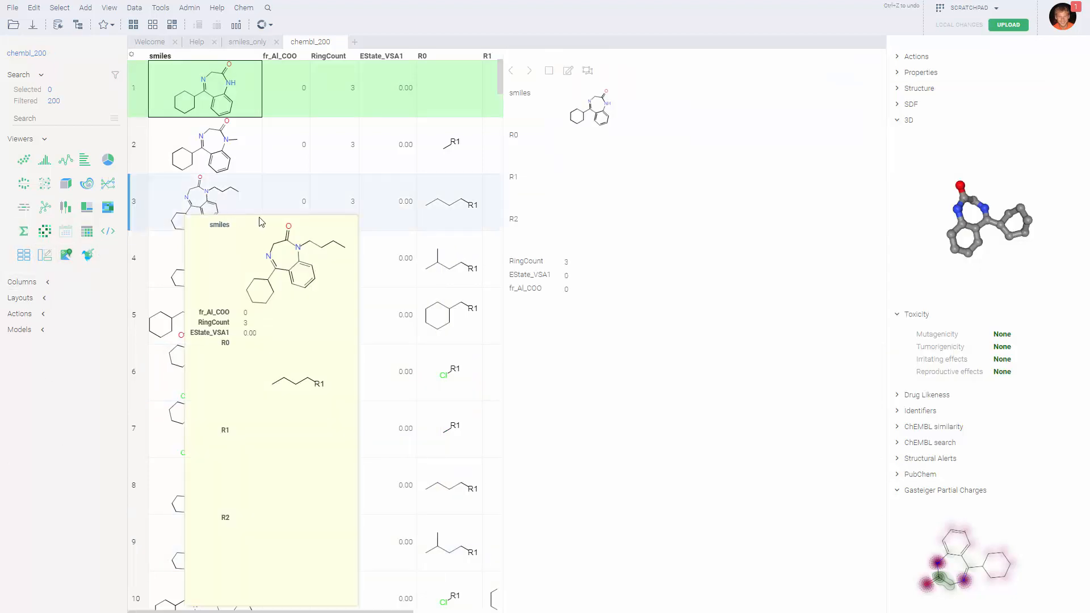
click(307, 207)
click(297, 148)
click(289, 375)
click(288, 498)
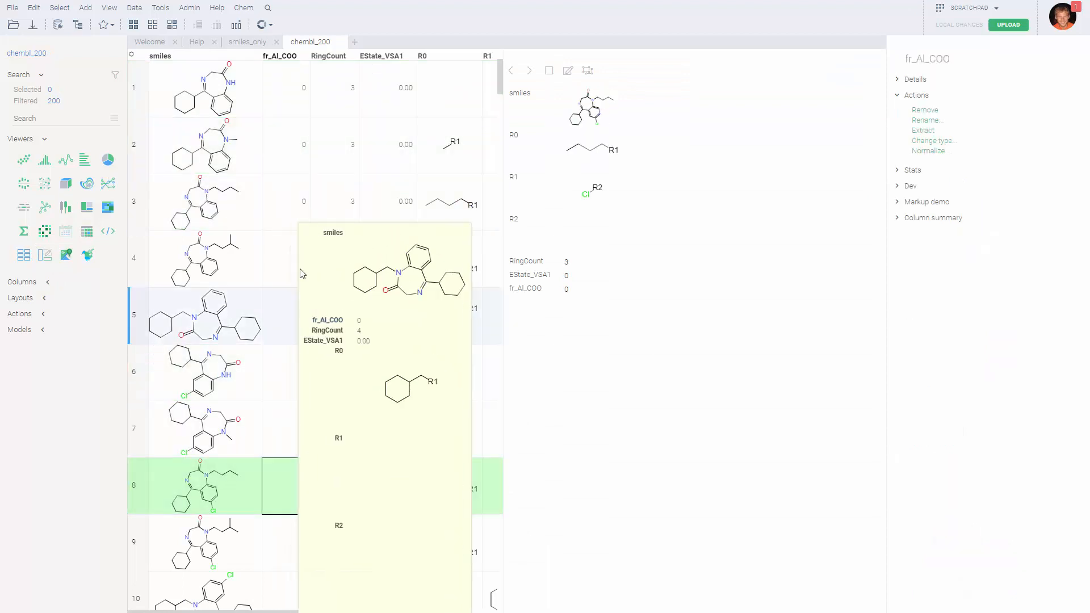
click(287, 318)
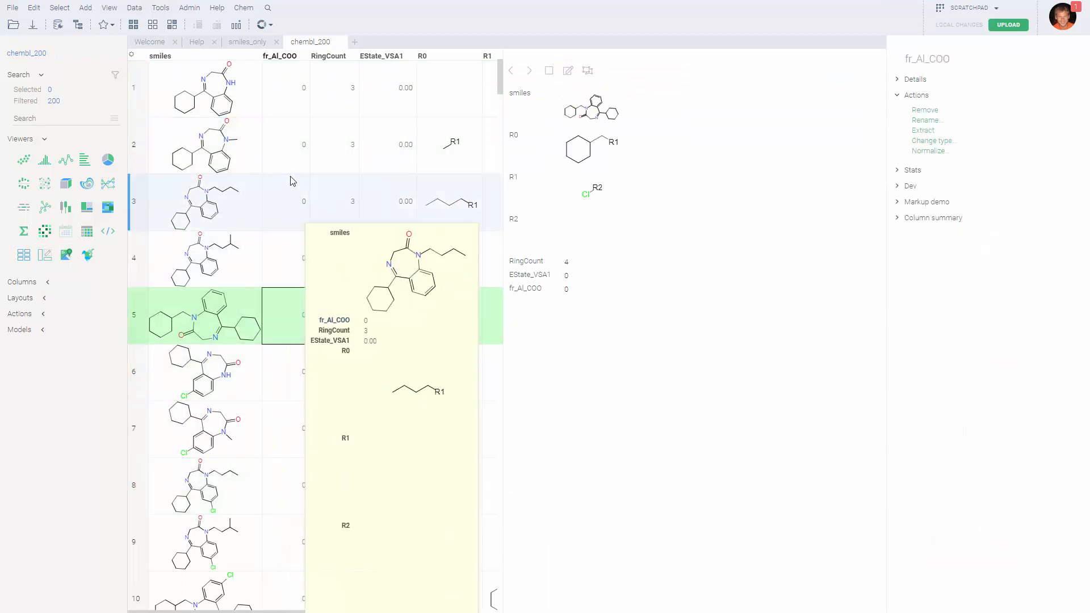
Enable editing in the form, view the row 5 smiles molecule in the sketcher, and cancel without changing it.
click(569, 71)
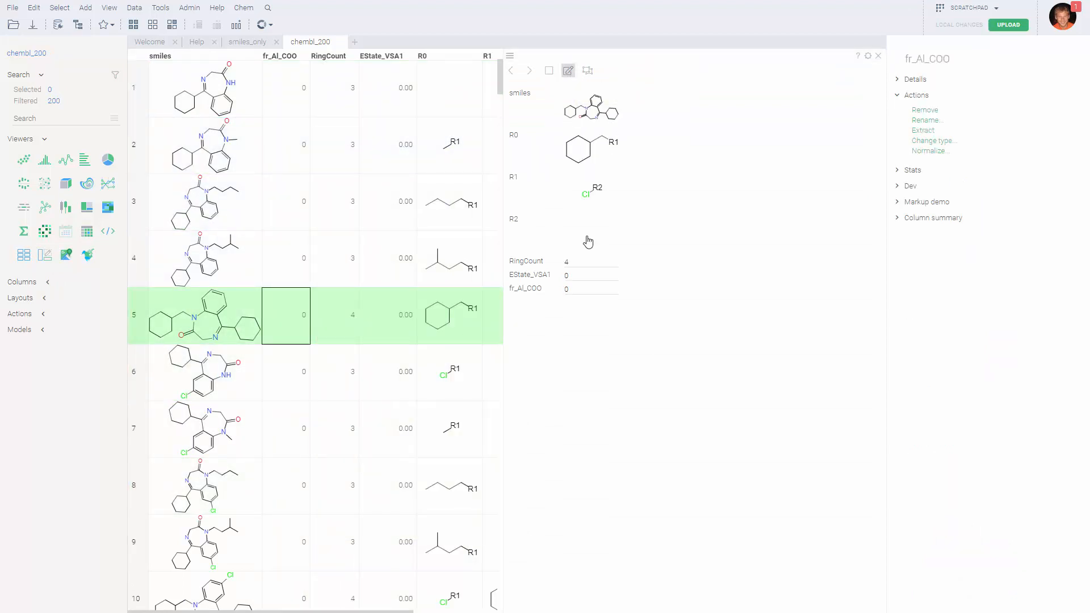
click(588, 115)
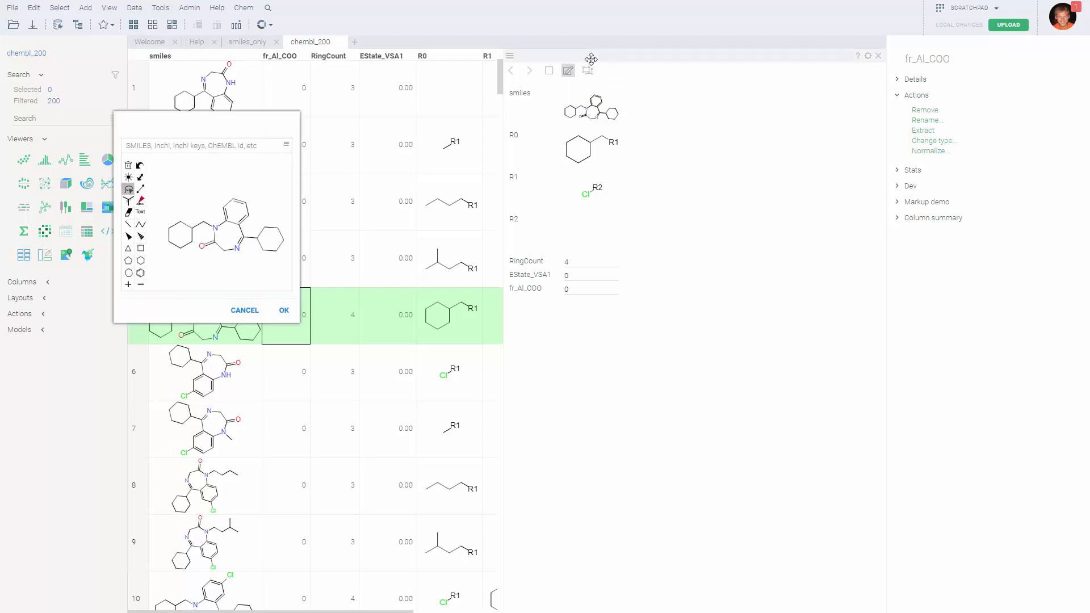
click(243, 308)
In the form's design mode, shift the smiles structure box and delete the R1, R2, RingCount, EState_VSA1 and fr_Al_COO fields with their labels.
click(585, 111)
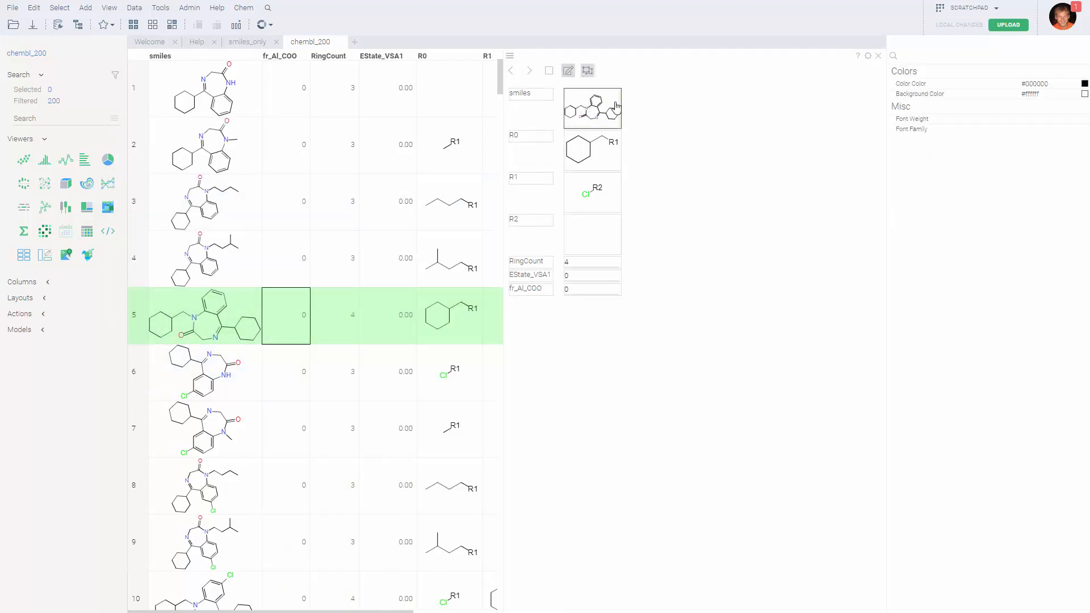
drag(628, 297, 519, 177)
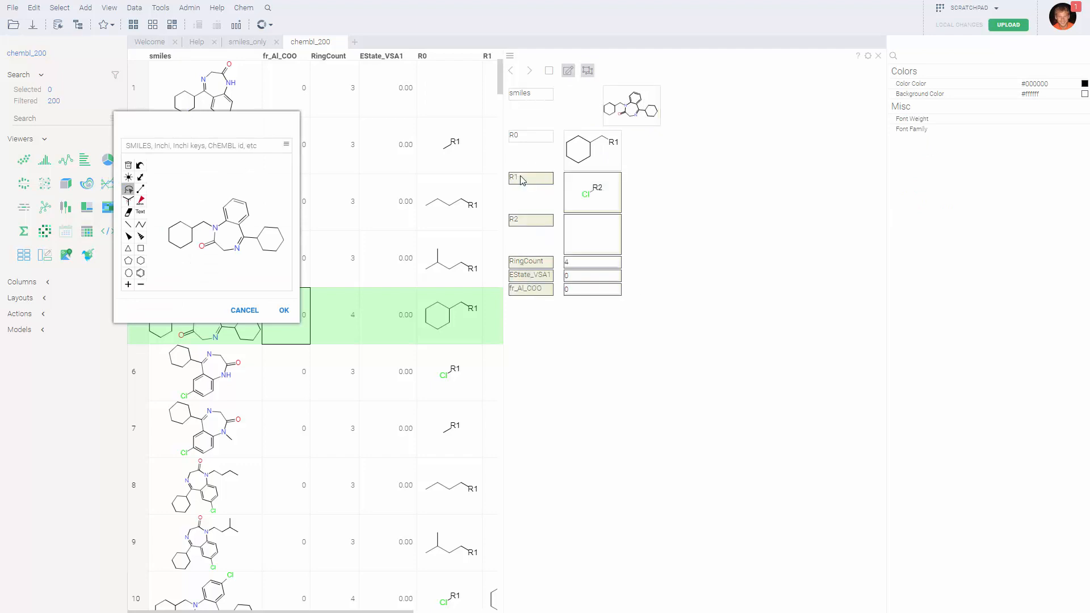
key(Delete)
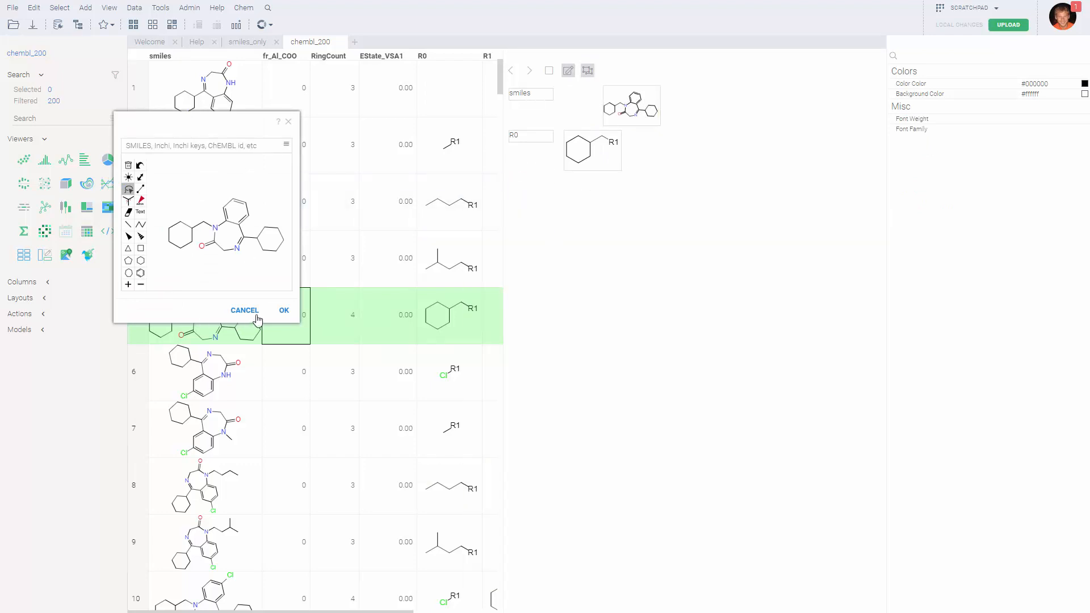
click(290, 122)
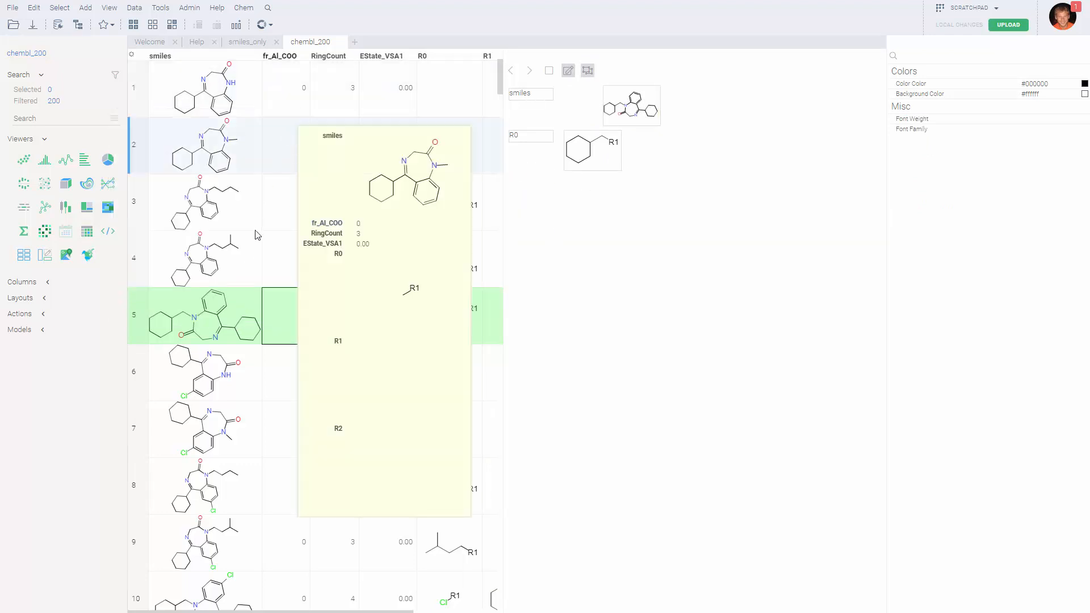
Show rows 2 and 5 in the reduced form with only smiles and R0, and close the form viewer.
click(253, 165)
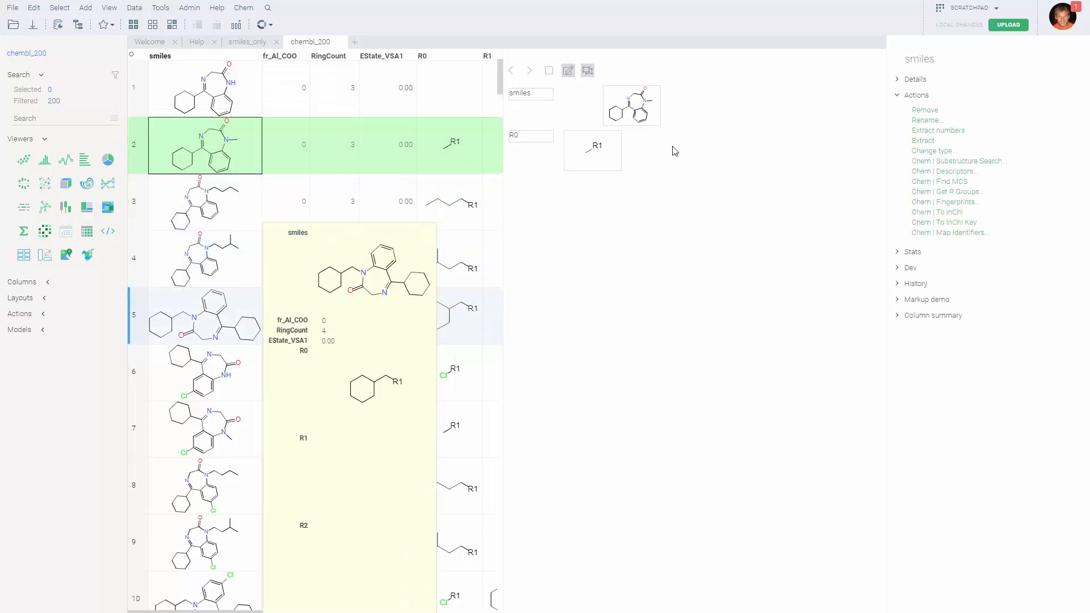
click(256, 301)
click(259, 169)
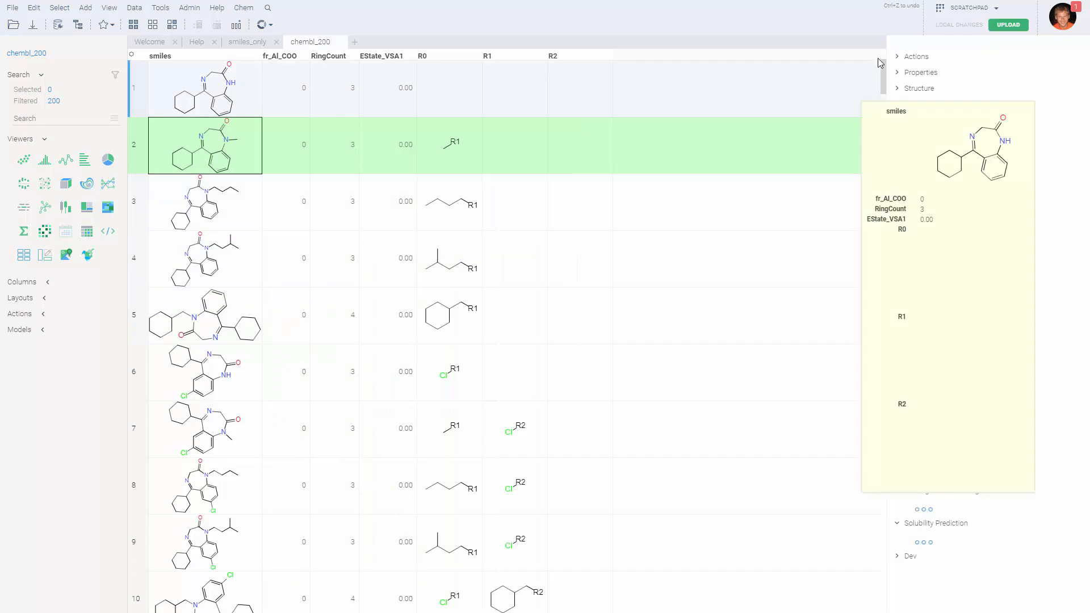
Make row 6 current, browse the molecules as cards in a tile viewer, and close that viewer.
click(463, 364)
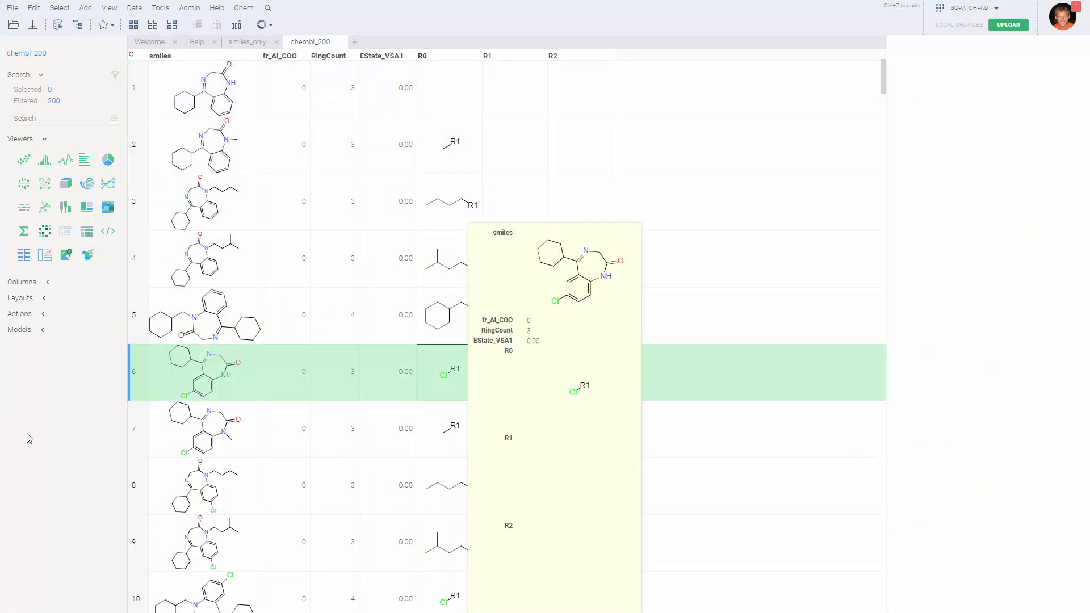
click(24, 257)
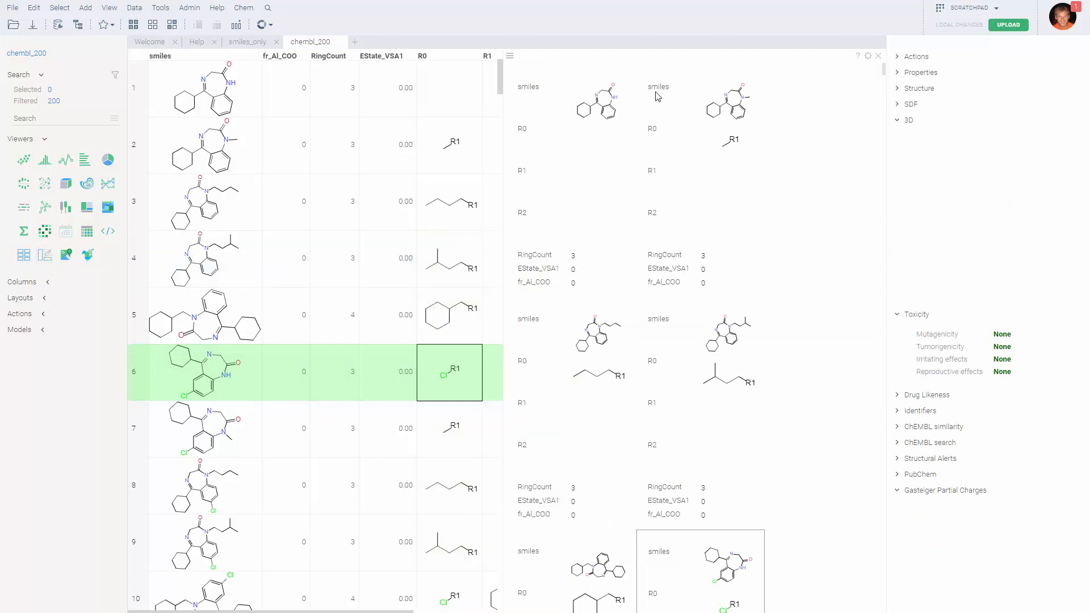
scroll(652, 227, down, 10)
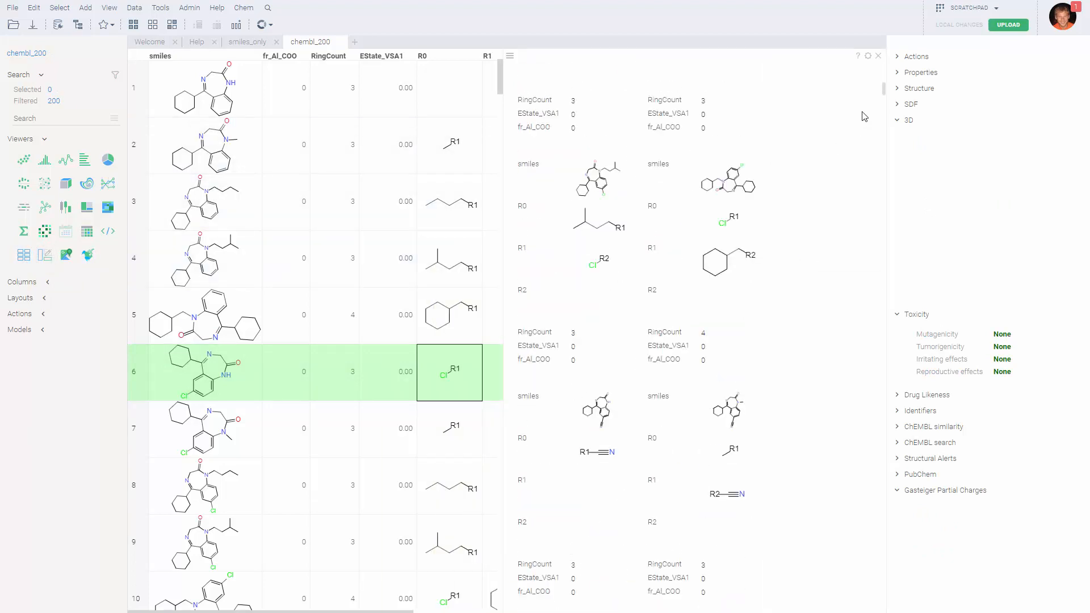
mouse_move(884, 94)
mouse_down()
mouse_move(882, 353)
mouse_move(869, 246)
mouse_move(871, 78)
mouse_up()
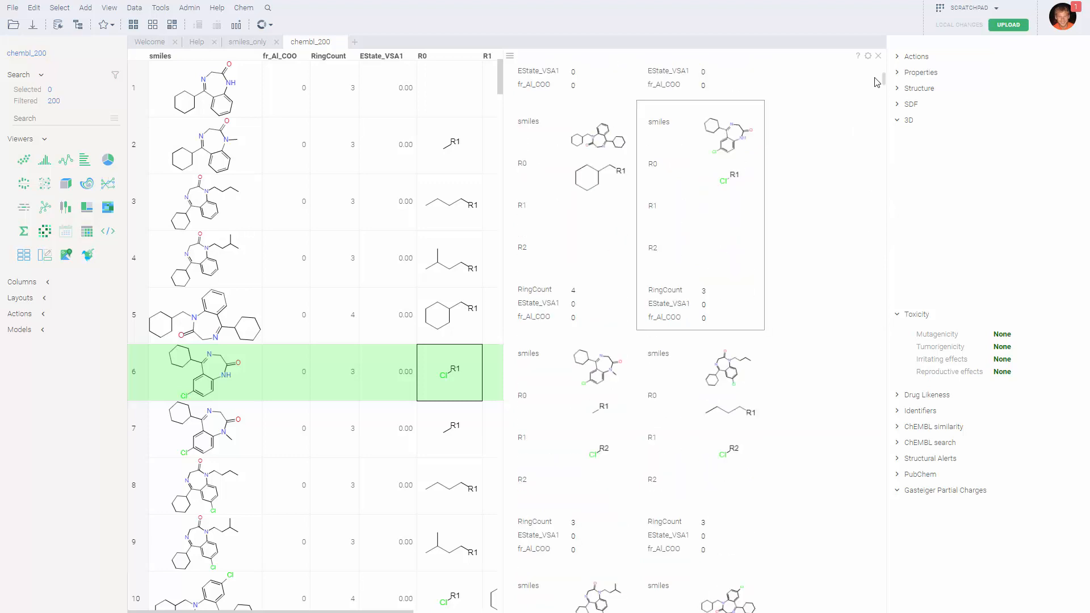
scroll(625, 238, up, 5)
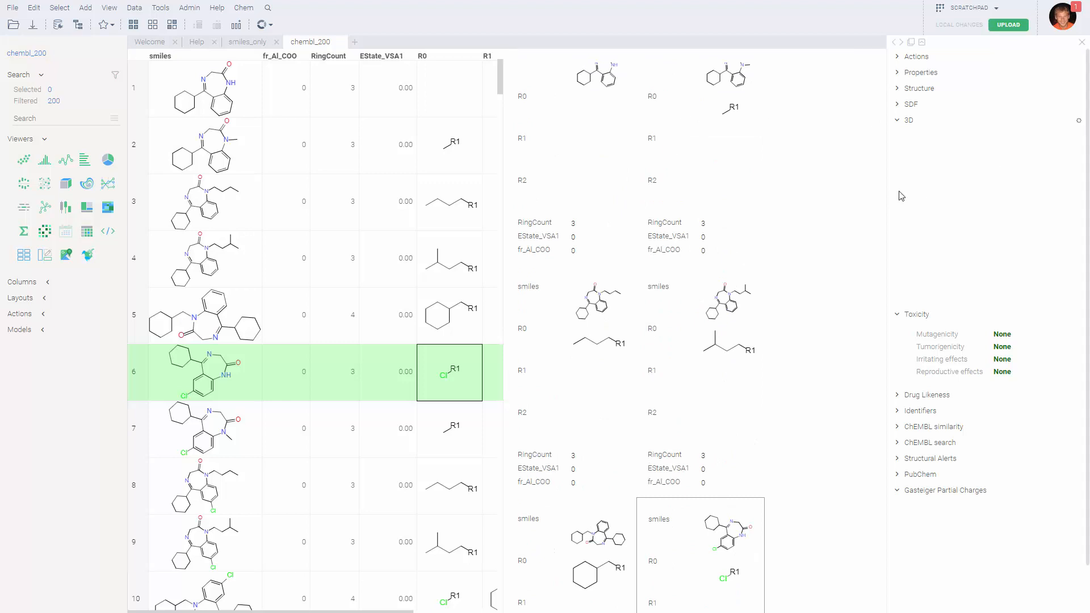
click(878, 57)
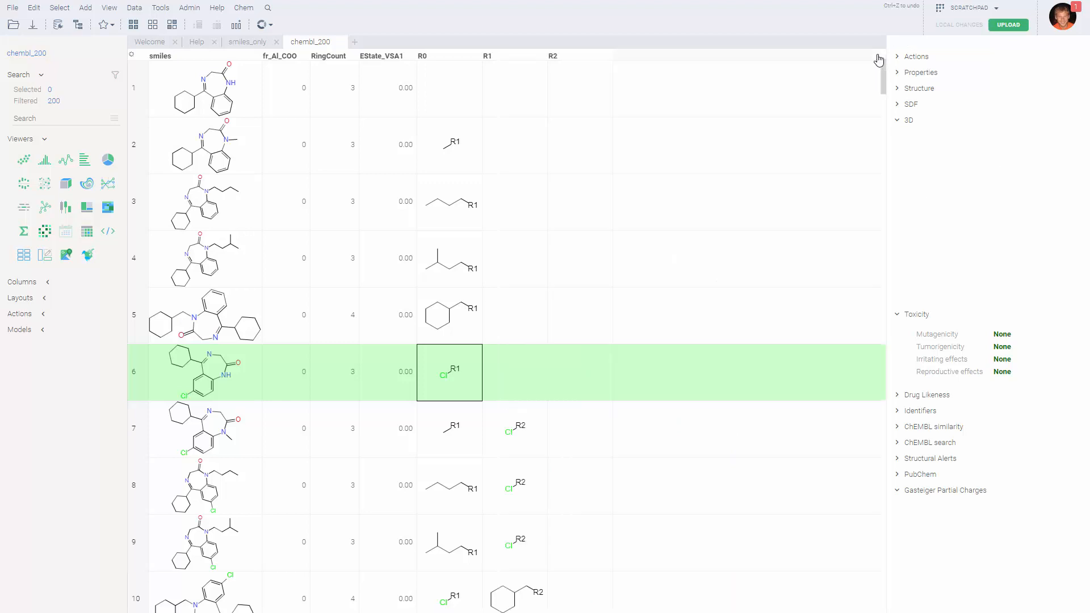
Open the script browser and filter the scripts by the tag #chem.
mouse_move(264, 191)
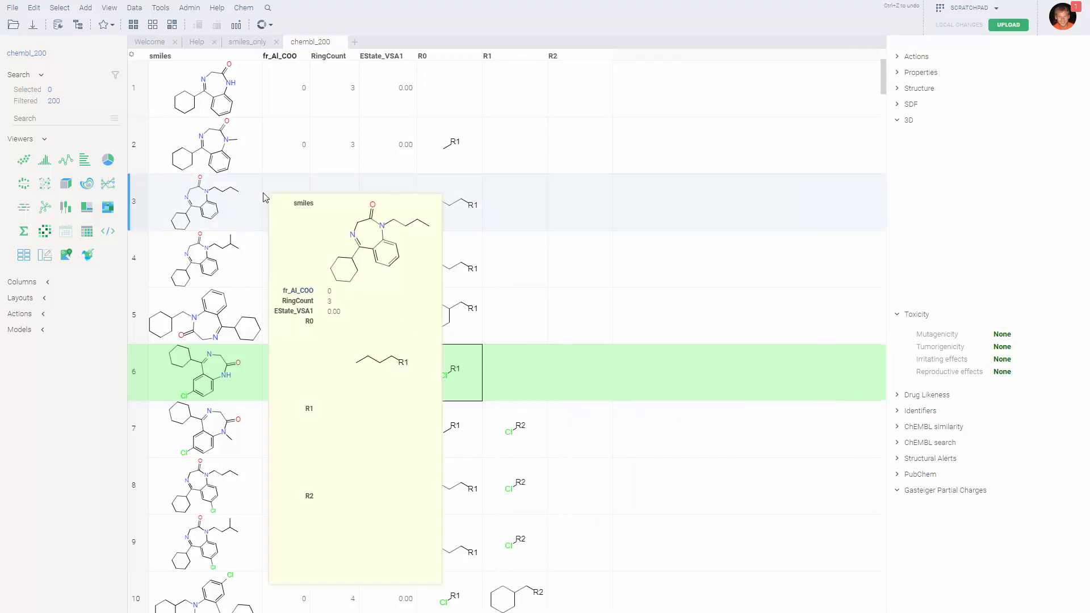
click(160, 8)
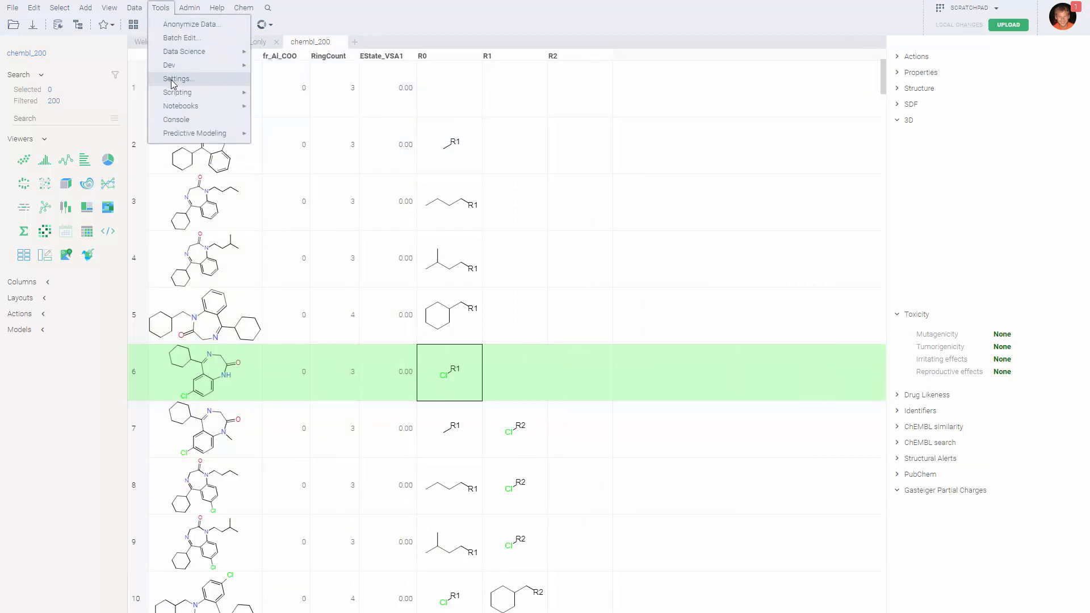
mouse_move(177, 92)
click(289, 95)
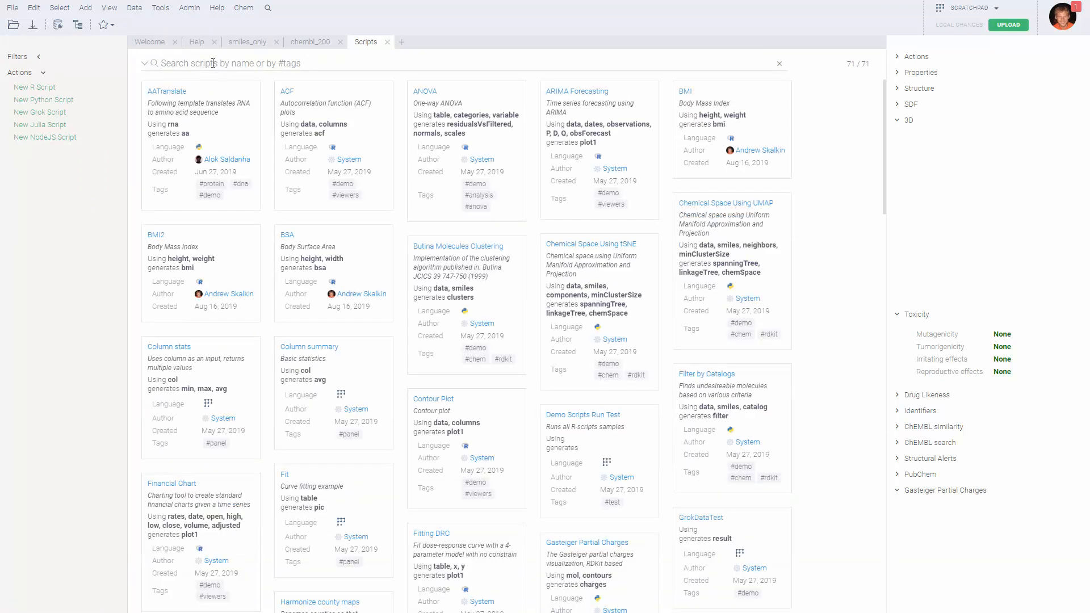
text(#chem)
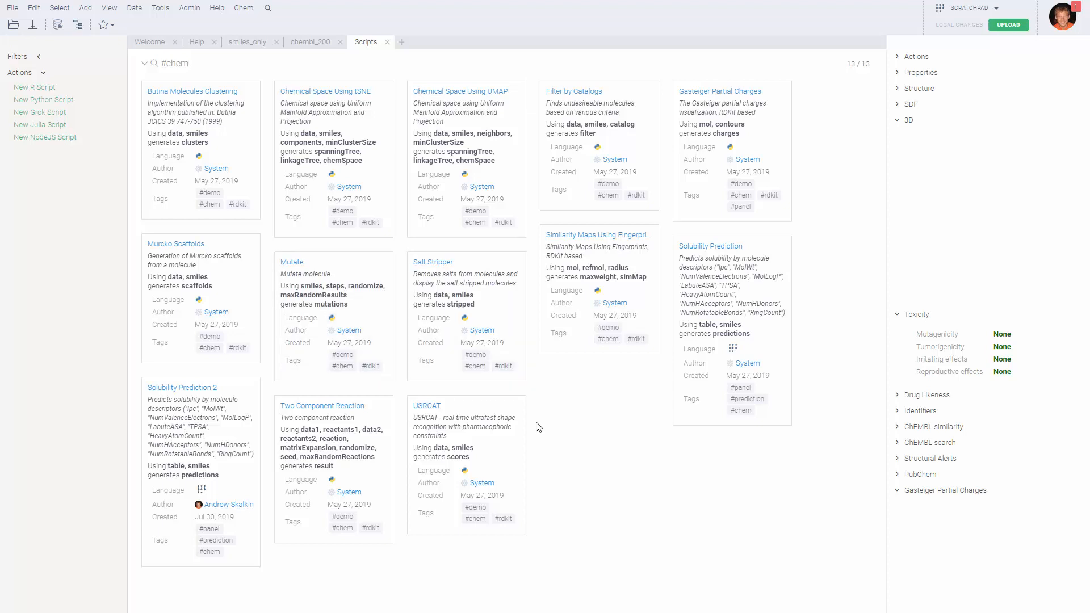
Run the Chemical Space Using tSNE script on the chembl_200 table's smiles column with 2 components and minimum cluster size 3.
right_click(332, 112)
click(347, 120)
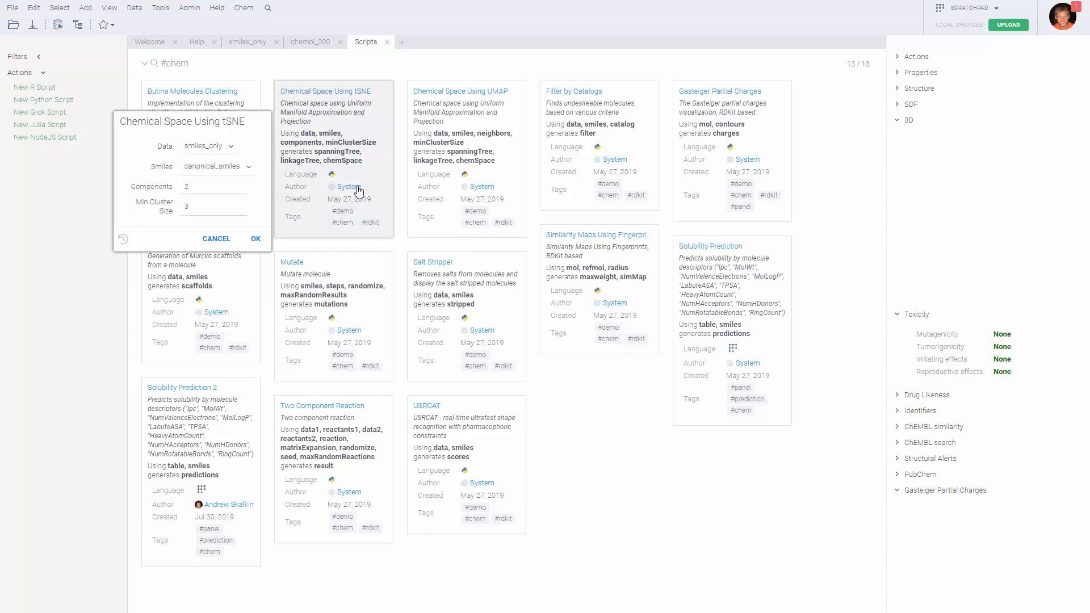
click(214, 149)
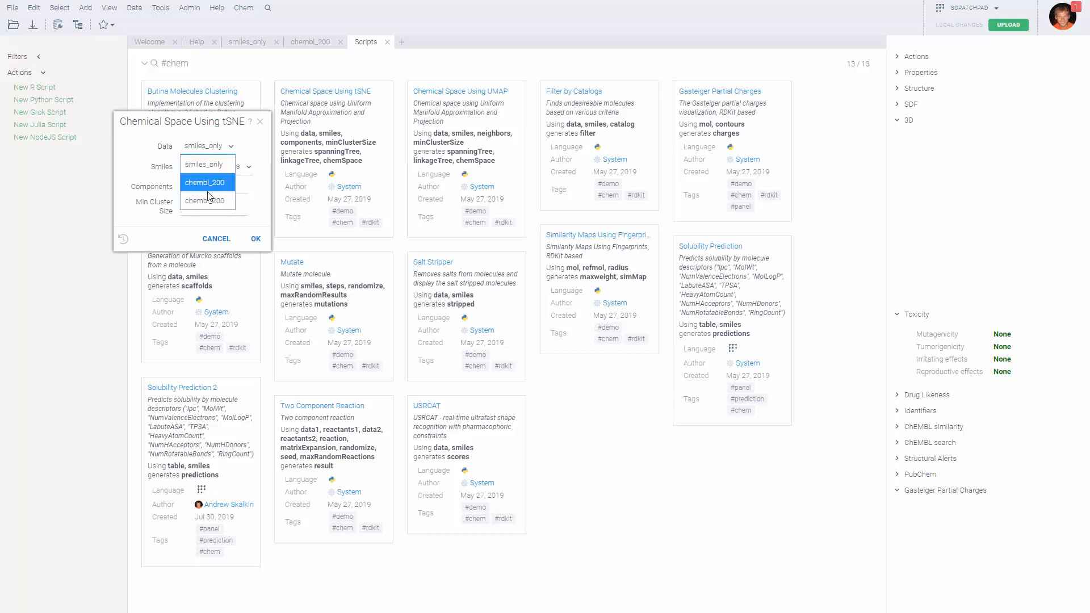
click(207, 200)
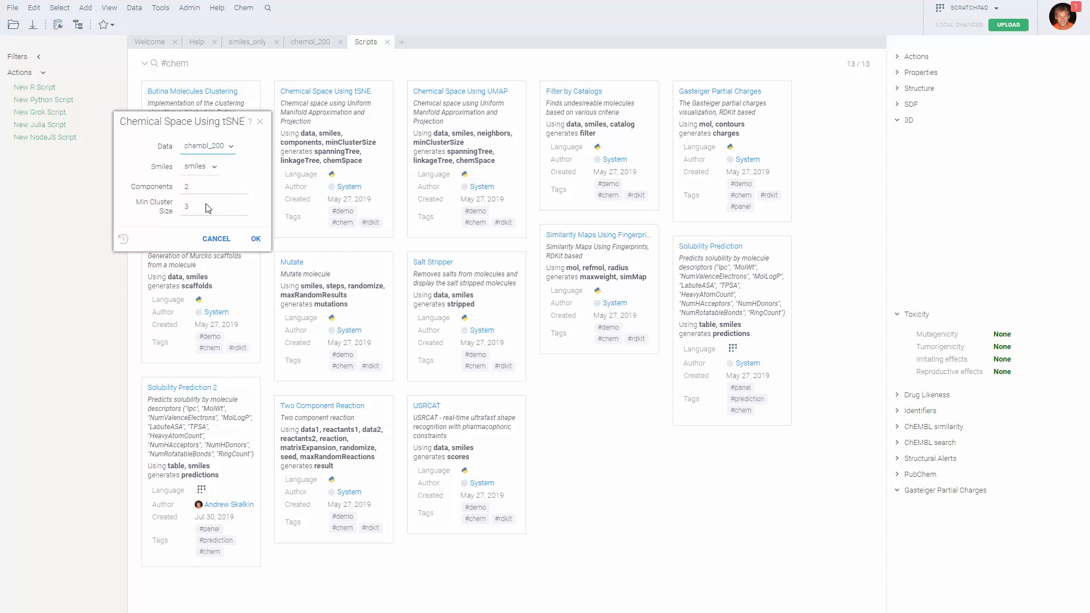
click(256, 239)
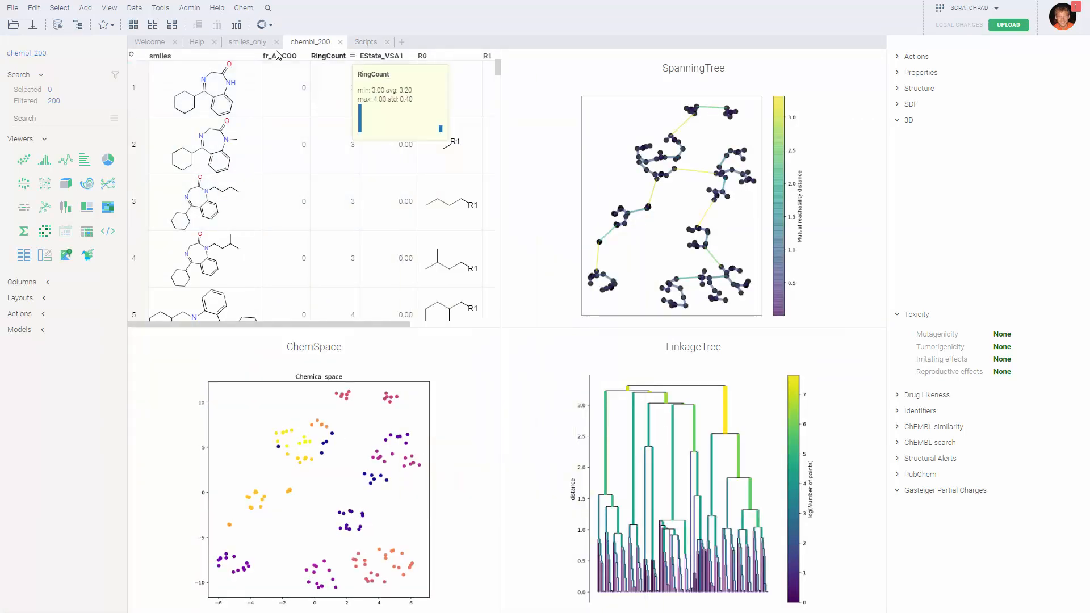
Open the Chemical Space Using tSNE script for editing and examine its Python code and its input and output declarations.
click(366, 42)
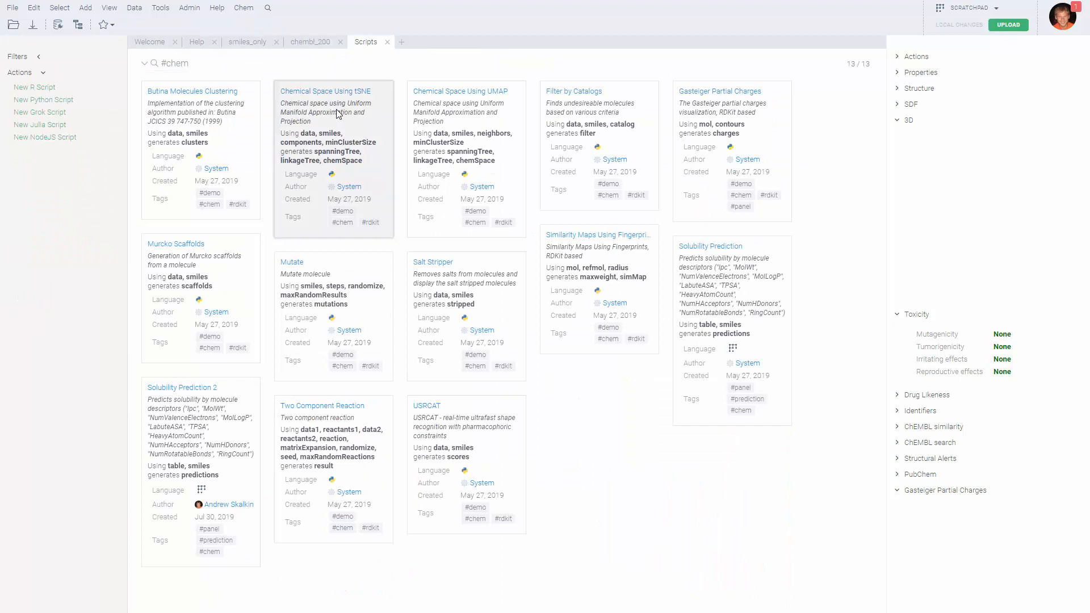
right_click(337, 114)
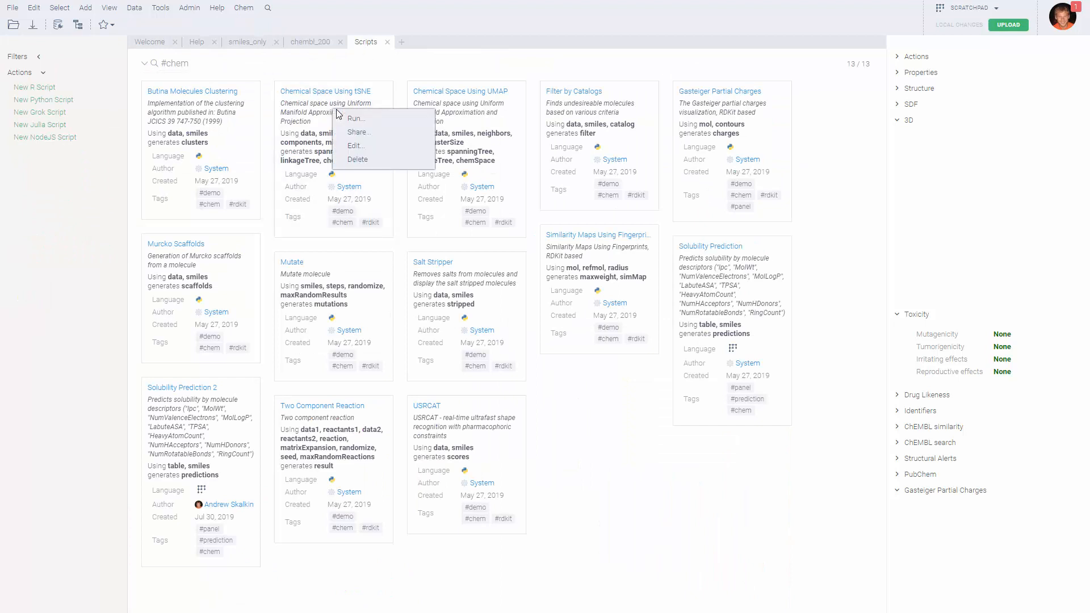
click(363, 146)
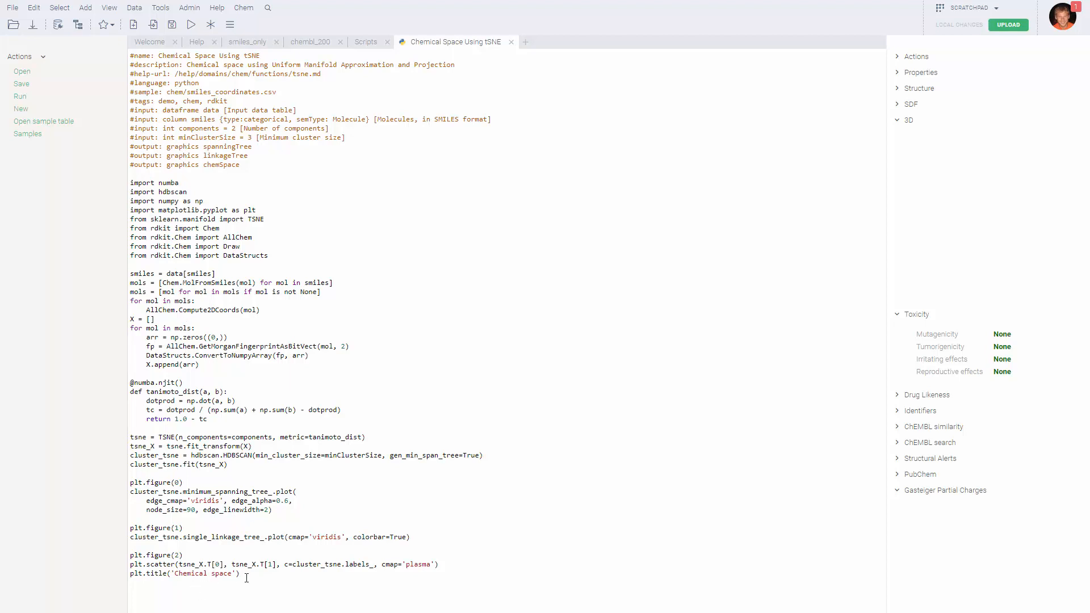
drag(247, 577, 135, 110)
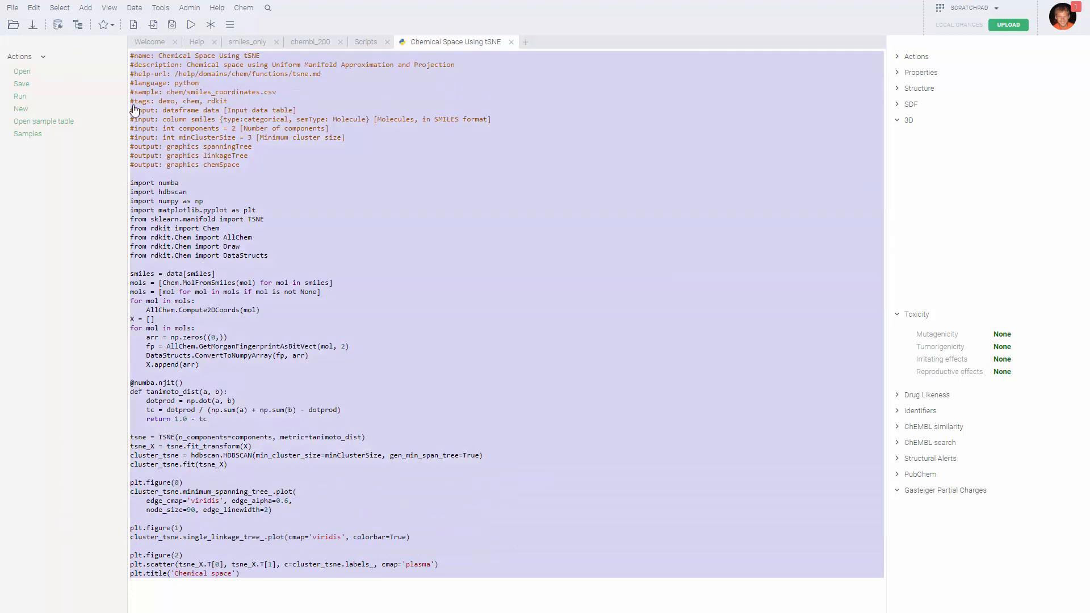
click(206, 146)
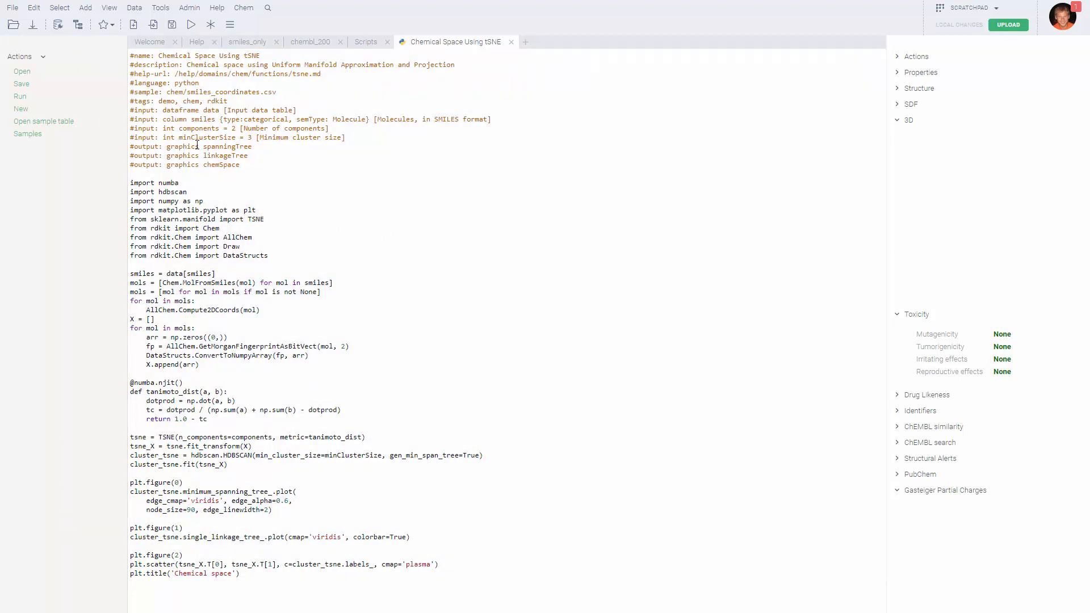
Review the tSNE spanning tree, linkage tree and chemical space plots in the chembl_200 view, and return to the scripts list.
click(355, 42)
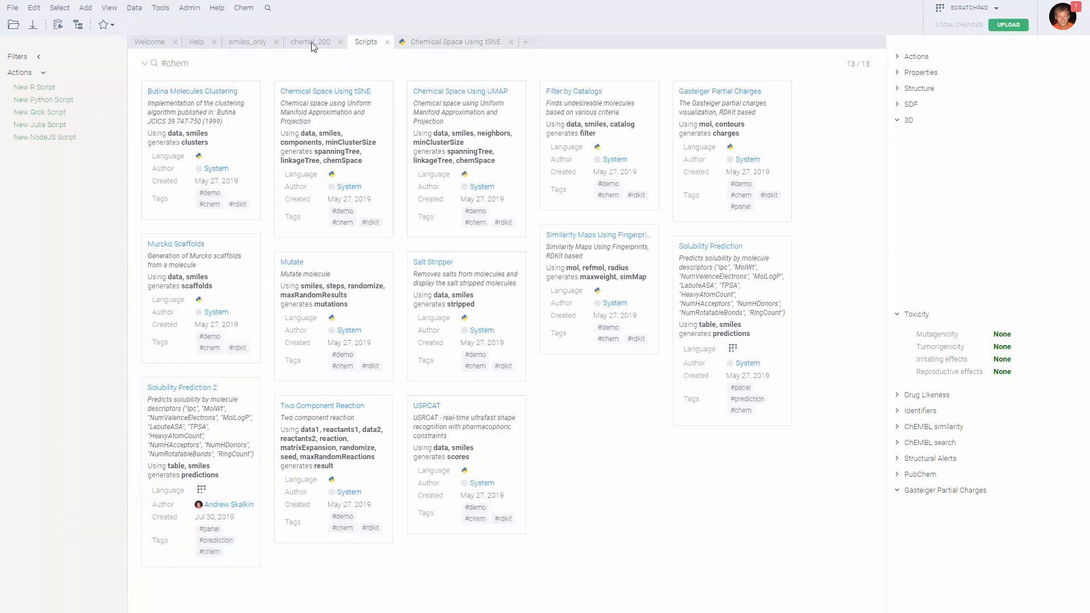
click(312, 42)
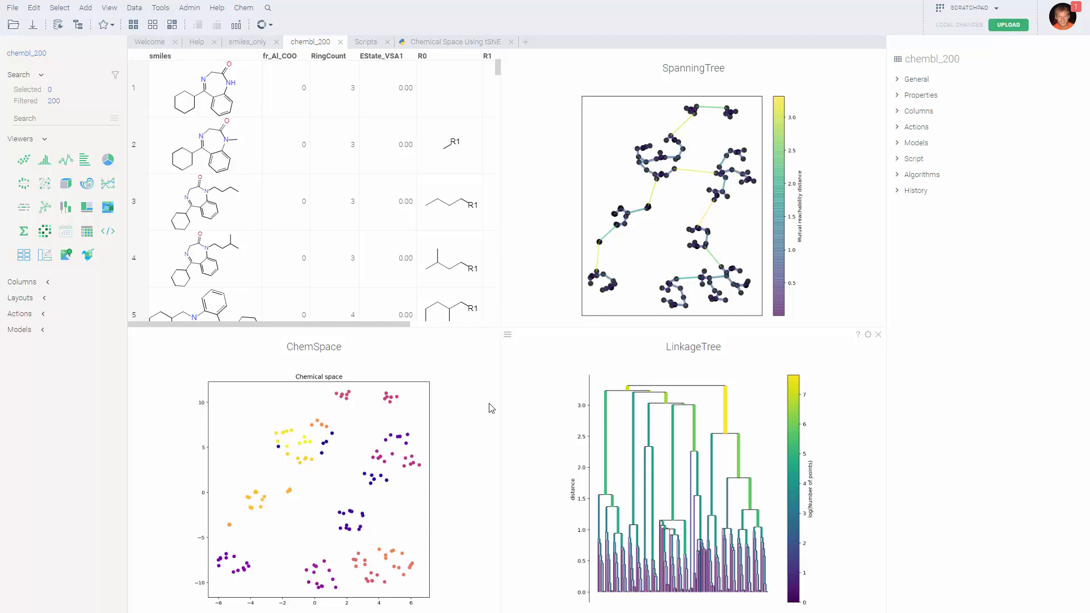
click(366, 42)
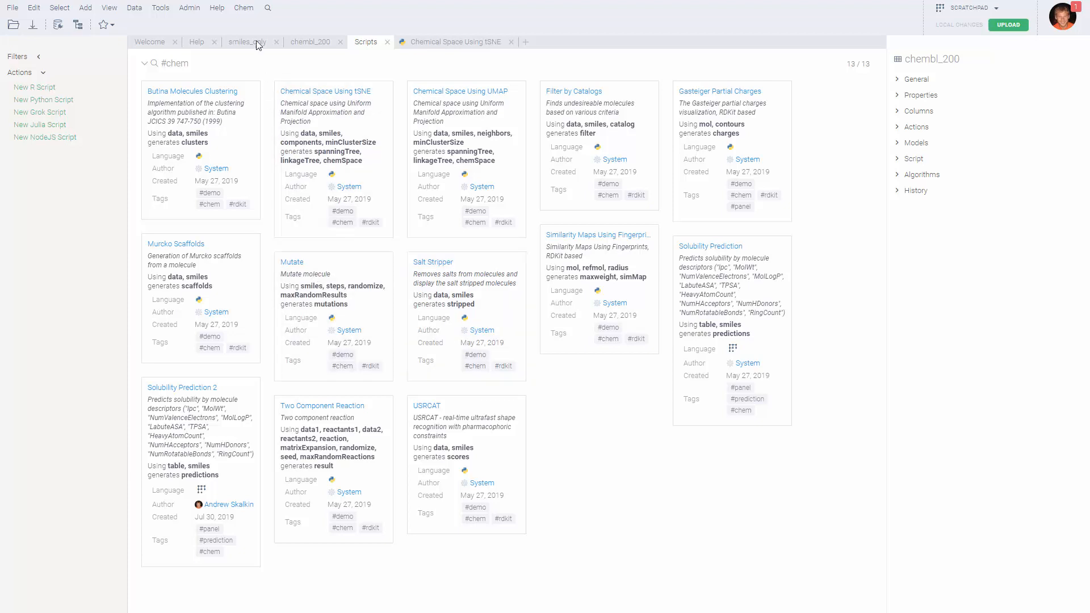
Open the function browser limited to the chem category and examine the available cheminformatics functions.
click(244, 8)
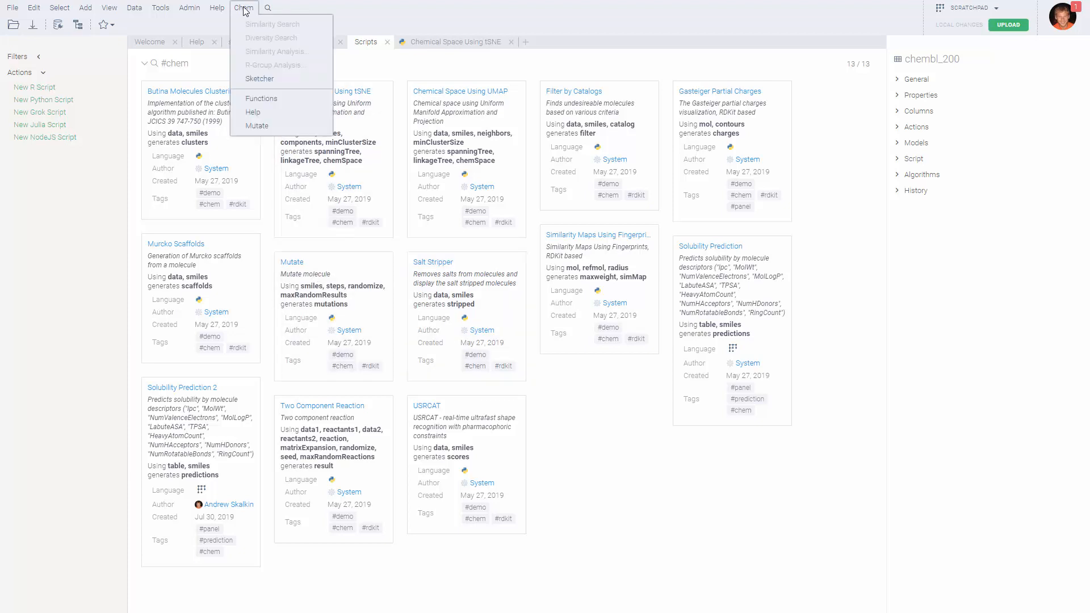
click(277, 99)
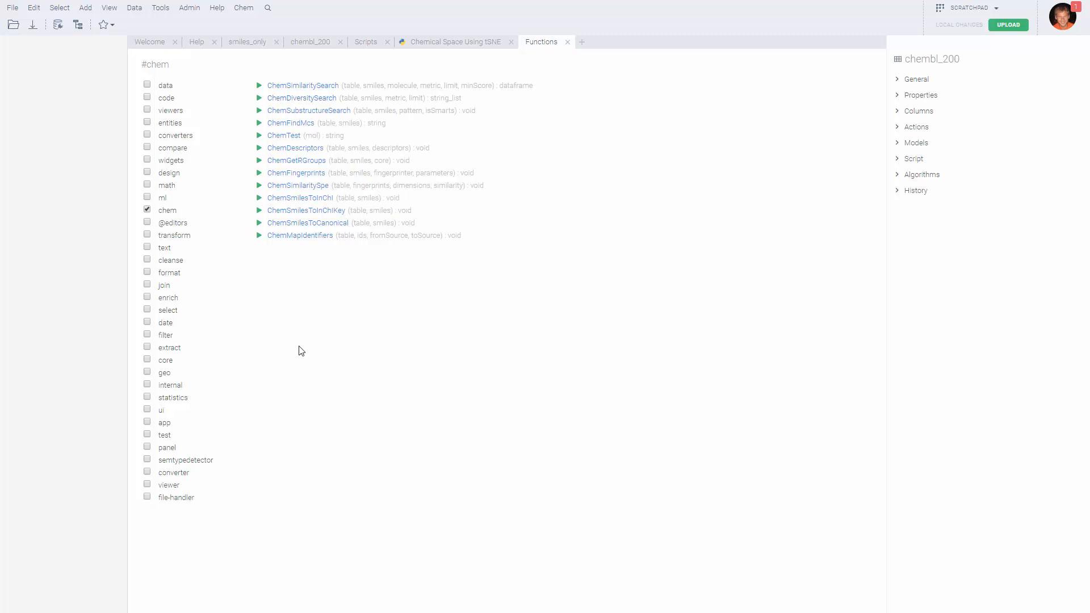
click(215, 8)
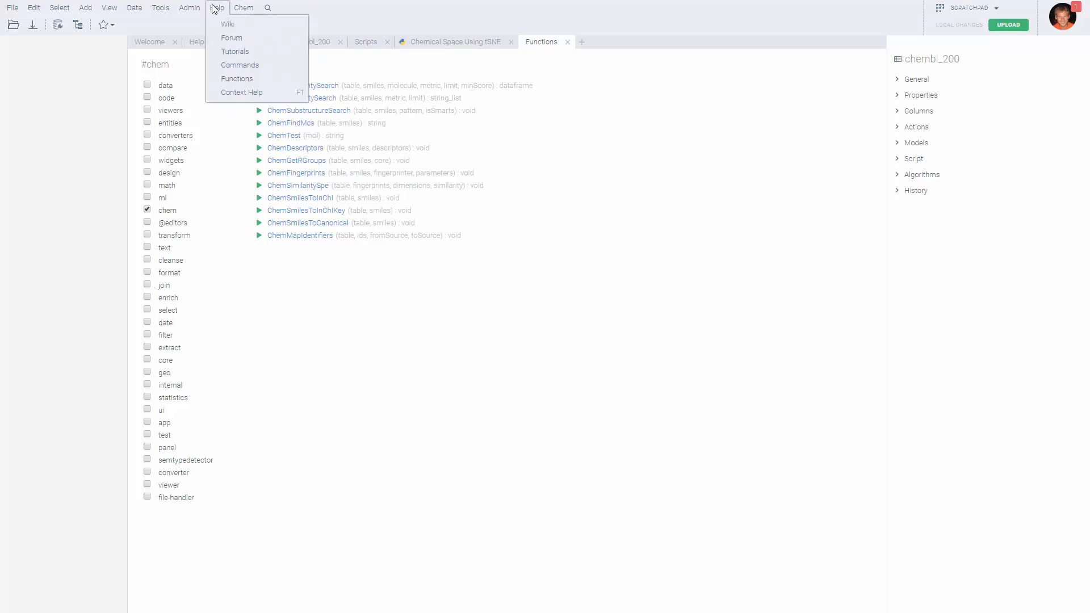
click(234, 79)
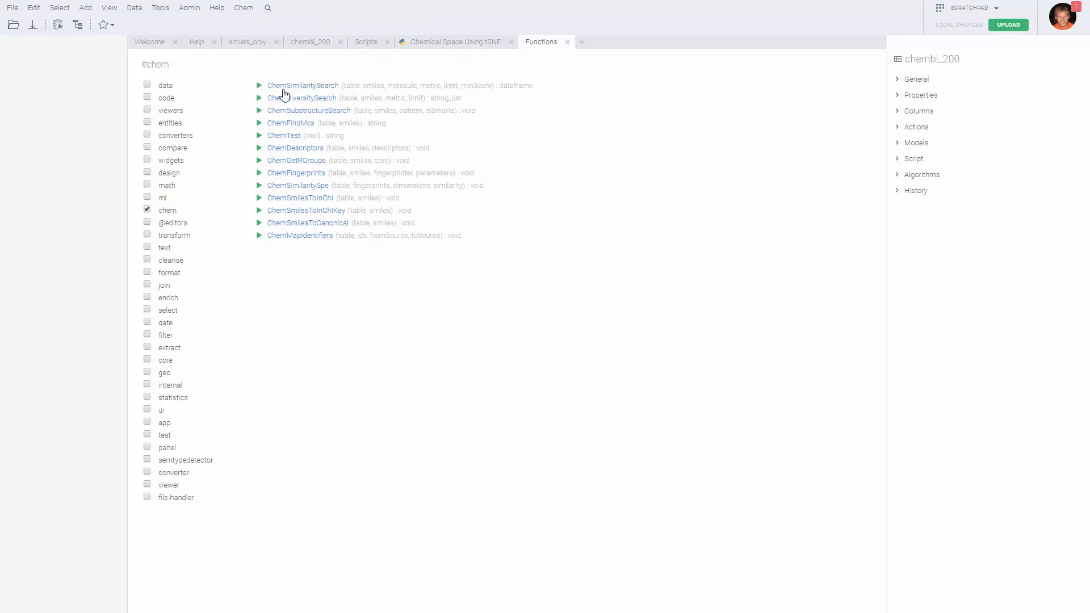
Open the ChemDescriptors function to view its descriptor groups, and dismiss it without calculating anything.
mouse_move(284, 95)
click(259, 149)
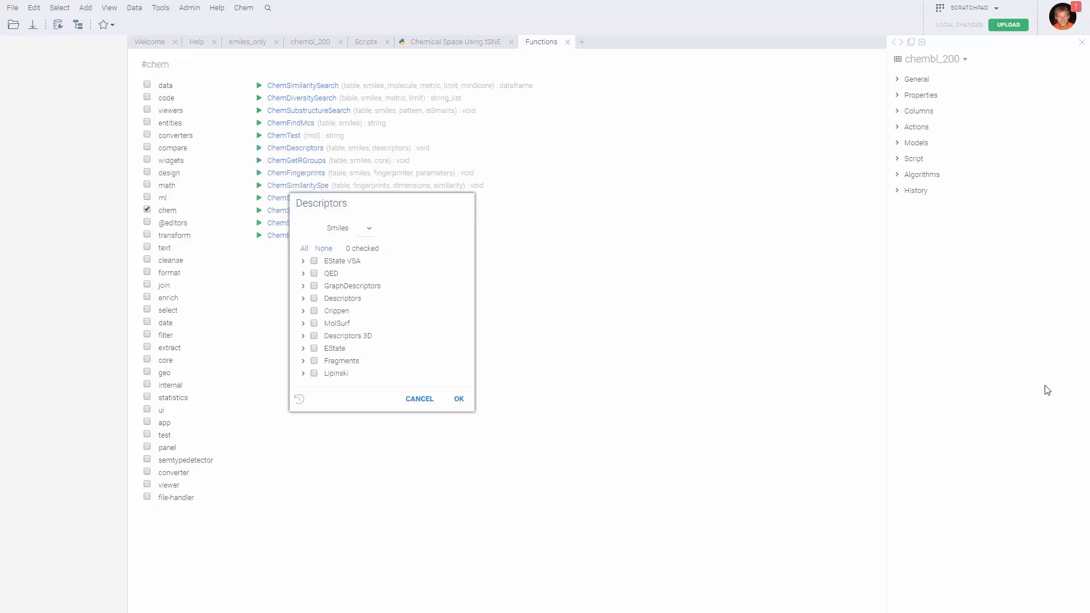
click(420, 401)
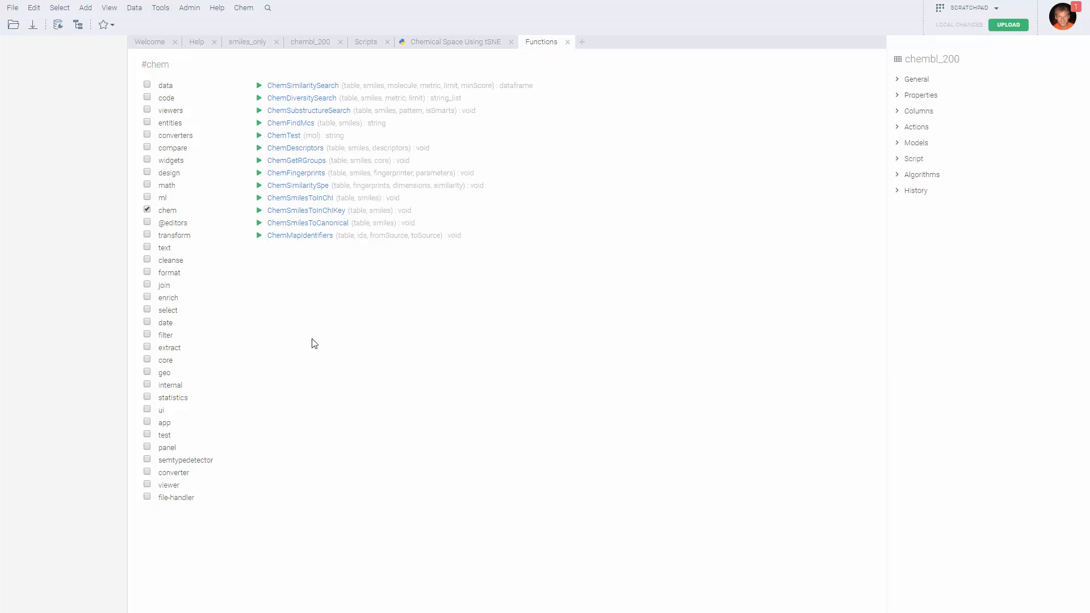
Show the data connections, browse the tables of the PostgreSQL chembl connection, collapse them again, and narrow the connection tree.
click(57, 25)
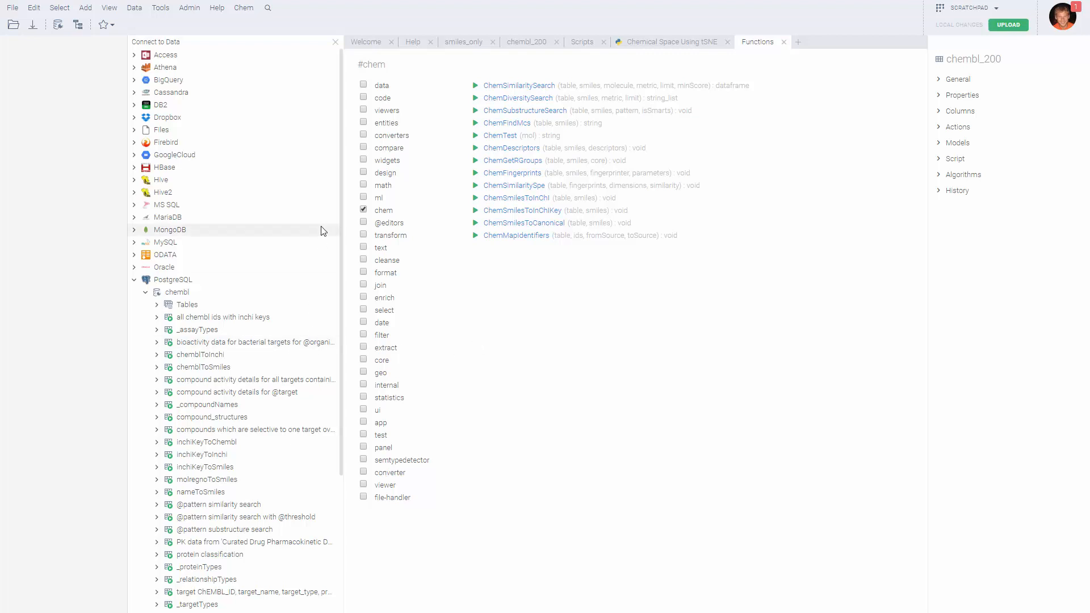
scroll(321, 231, down, 2)
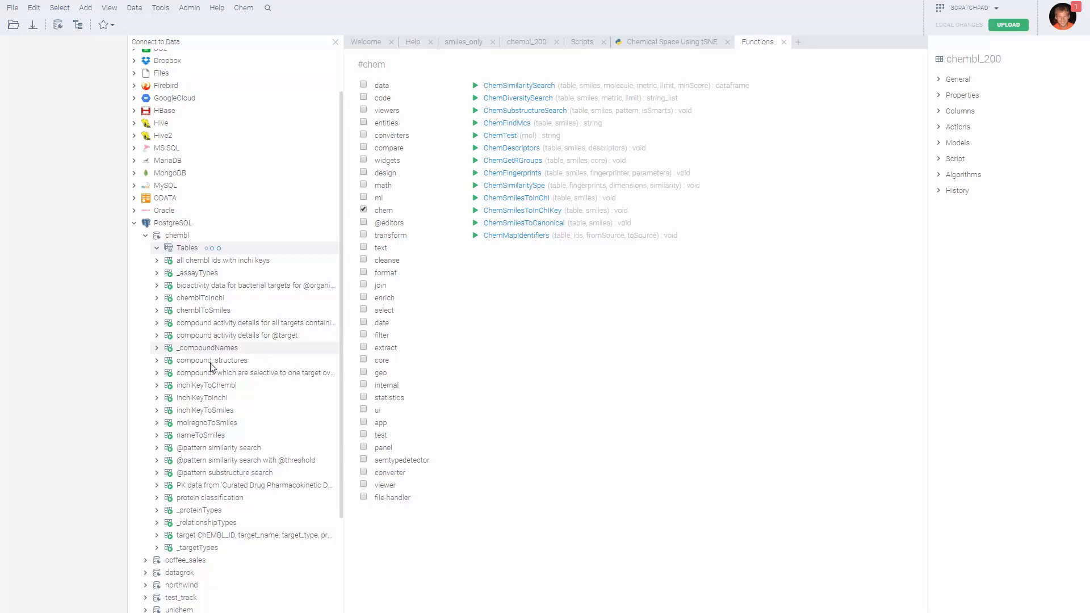
scroll(216, 330, down, 10)
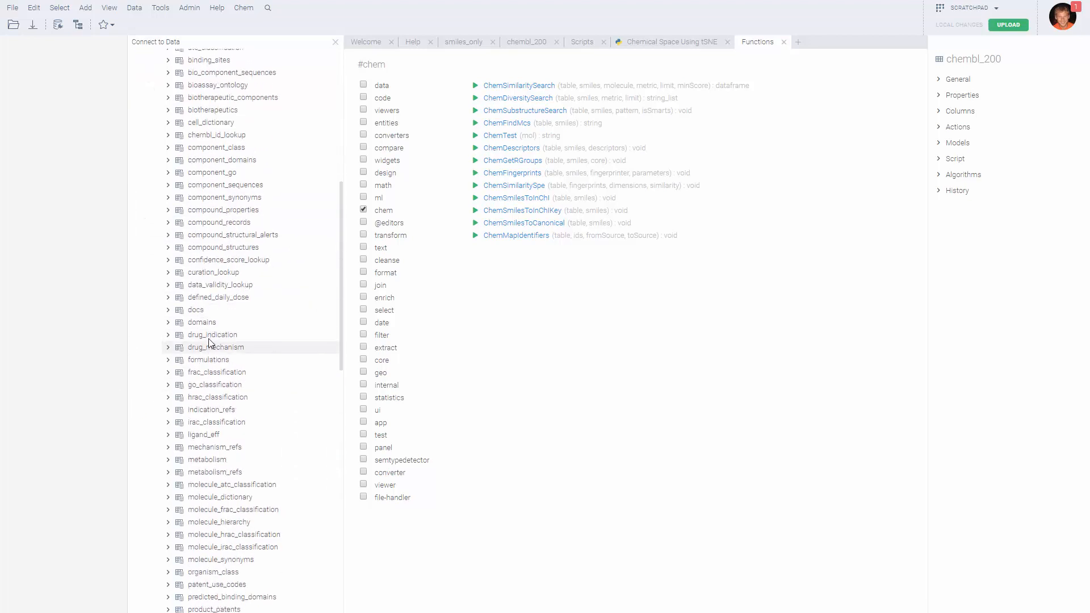
scroll(170, 292, up, 9)
click(157, 192)
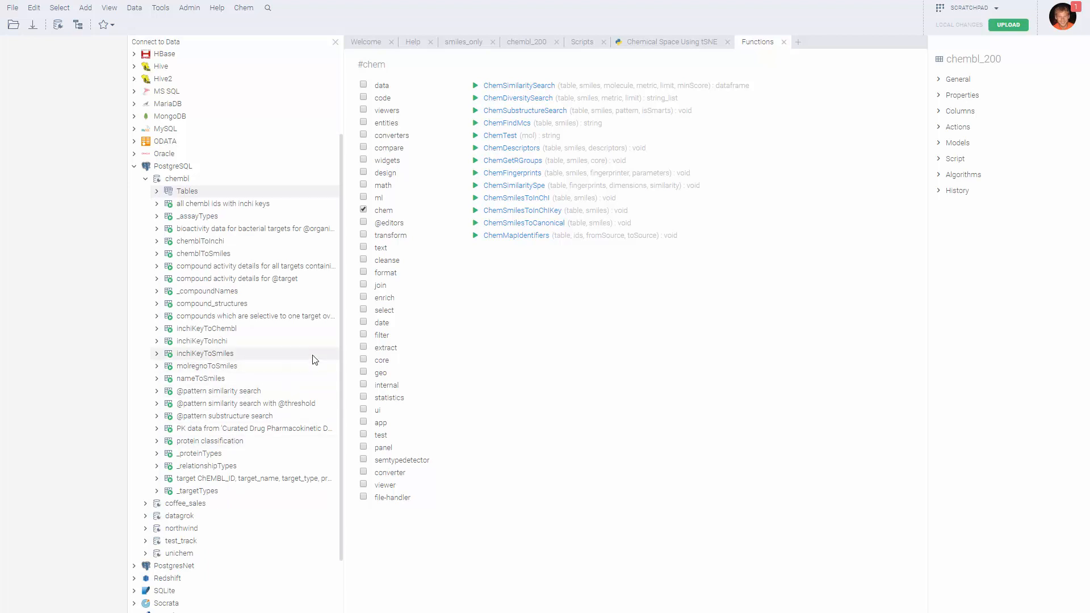
drag(344, 357, 293, 386)
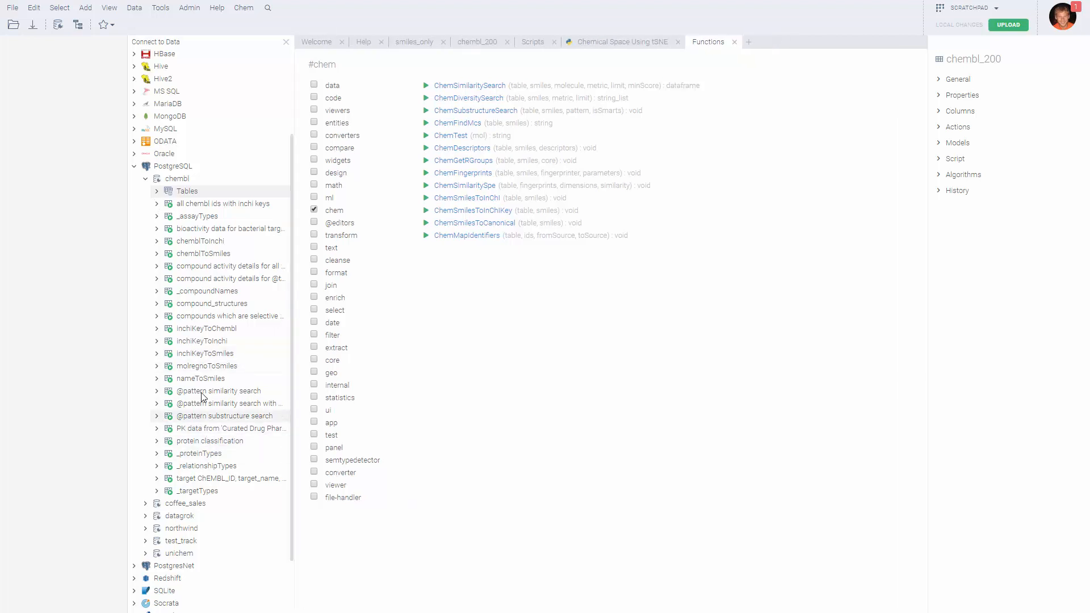
click(210, 419)
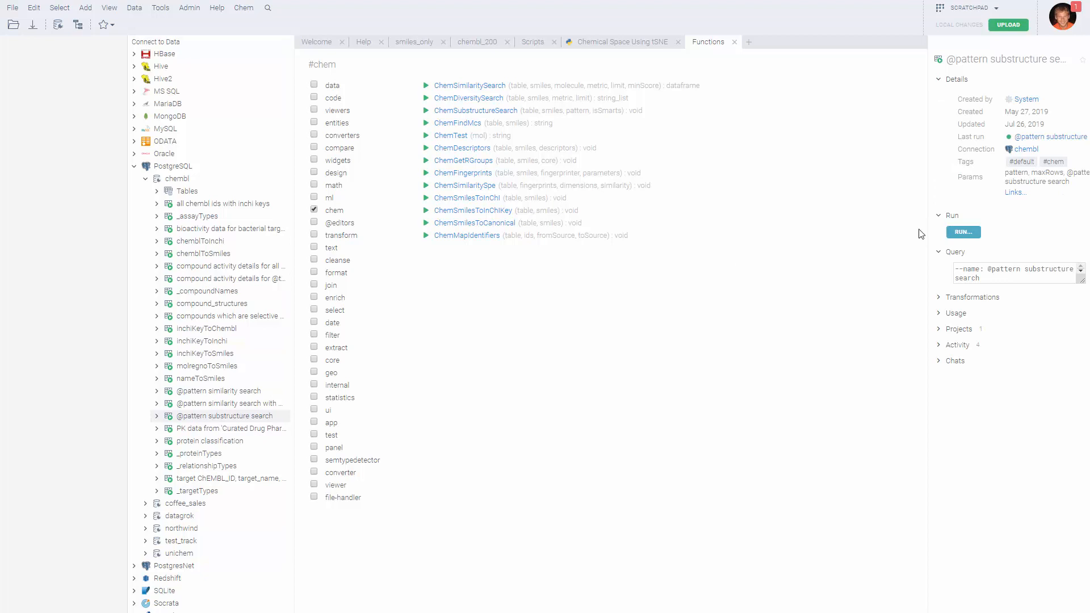
drag(1081, 275, 1070, 415)
drag(845, 304, 781, 305)
key(ctrl+a)
click(862, 291)
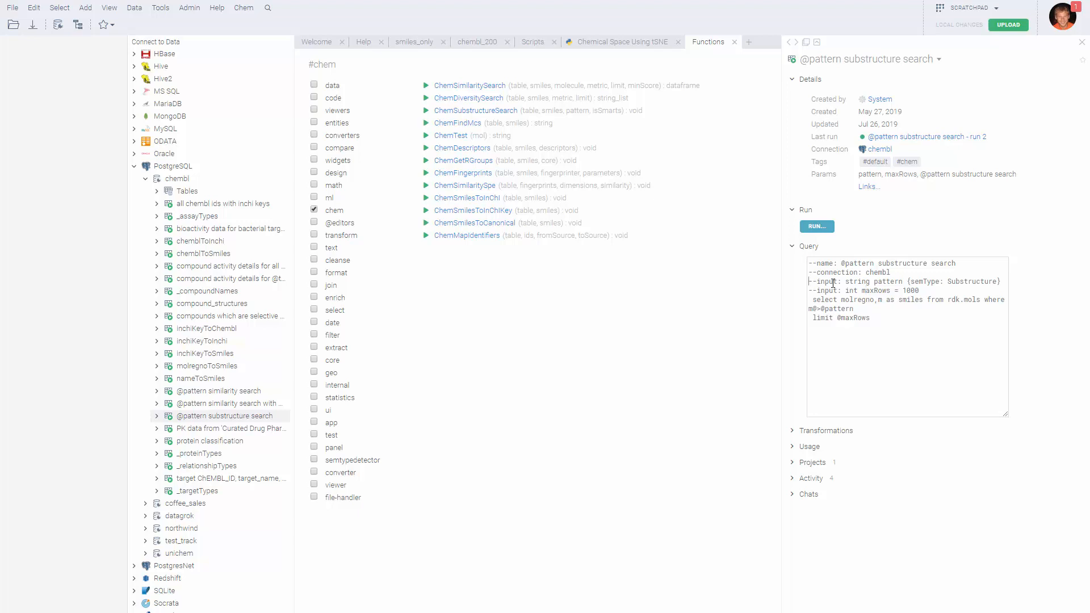
drag(832, 283, 989, 283)
key(Down)
drag(862, 292, 927, 291)
click(927, 291)
click(820, 225)
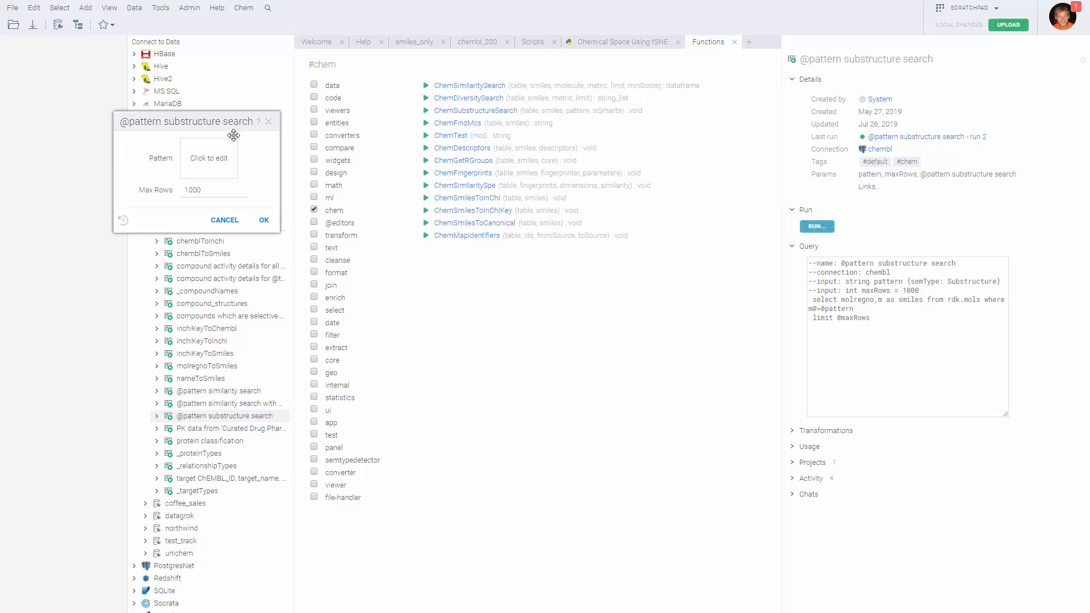
click(339, 200)
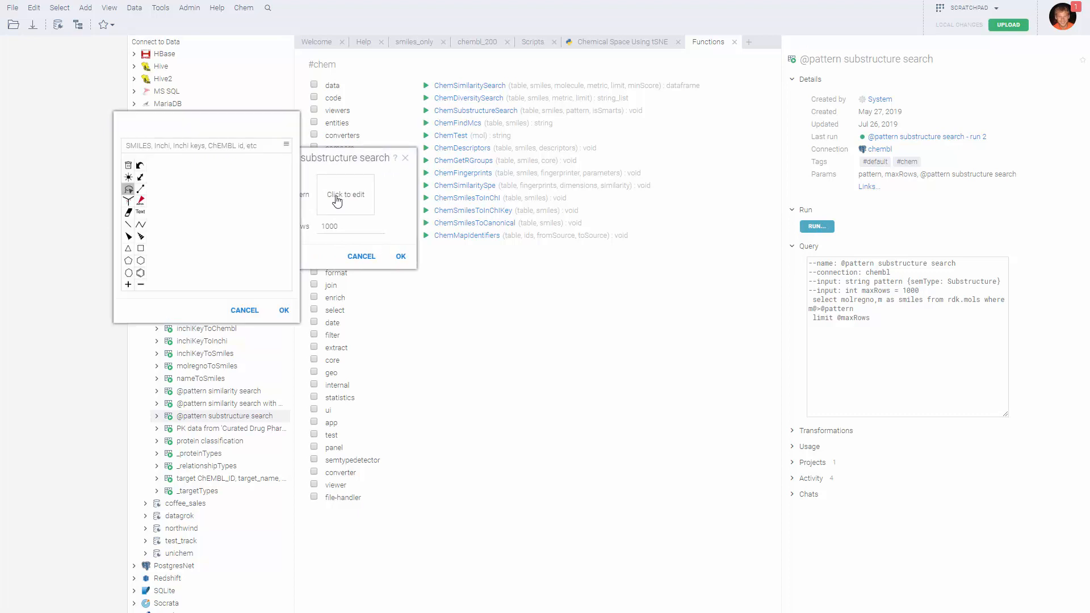
drag(196, 122, 449, 219)
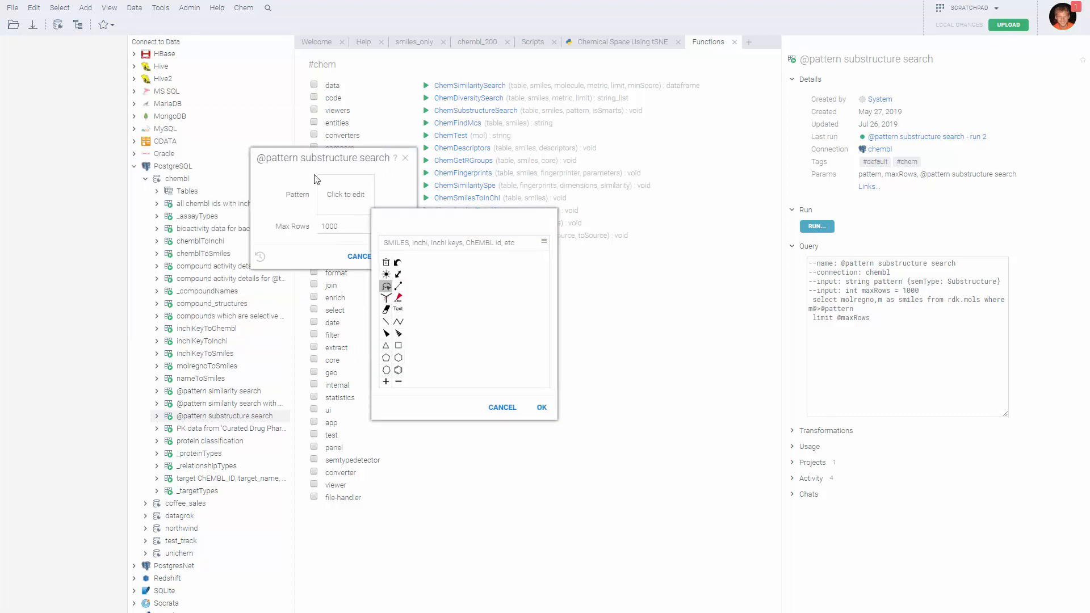
click(467, 239)
text(asp)
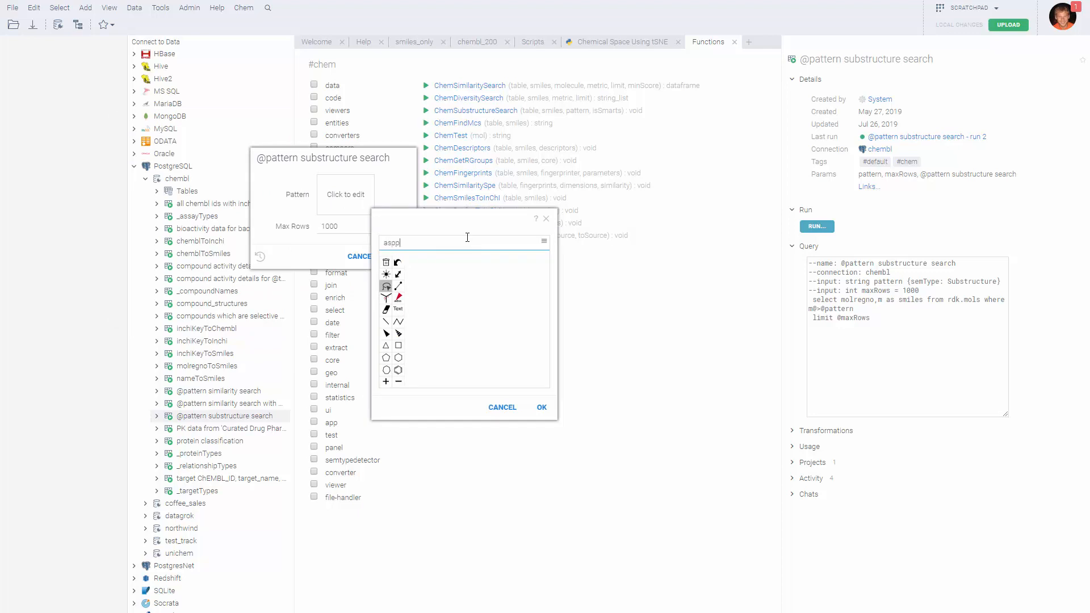
text(irinun)
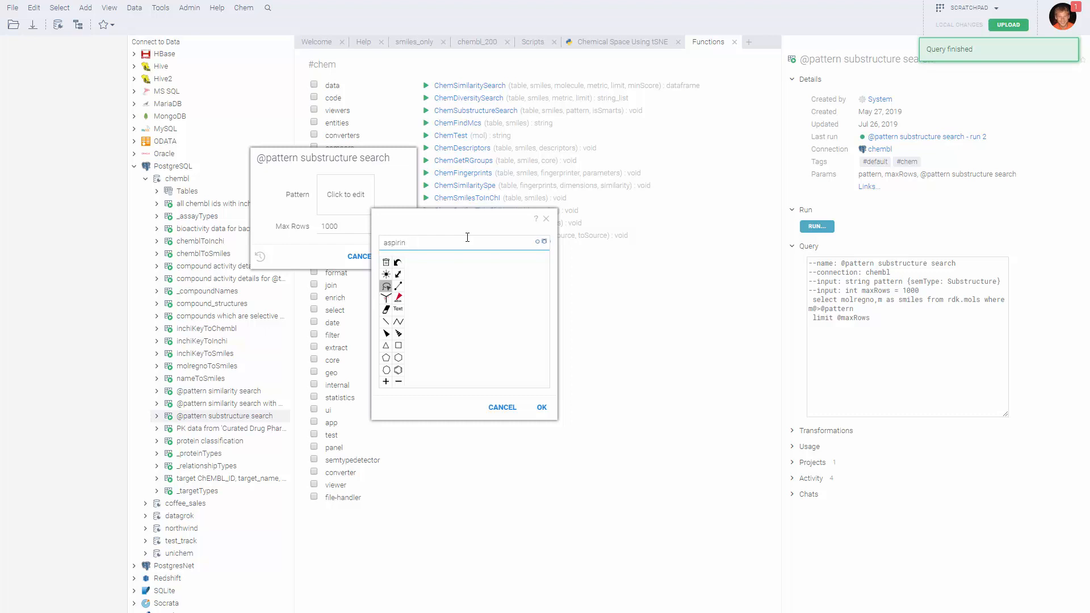
click(541, 407)
click(401, 256)
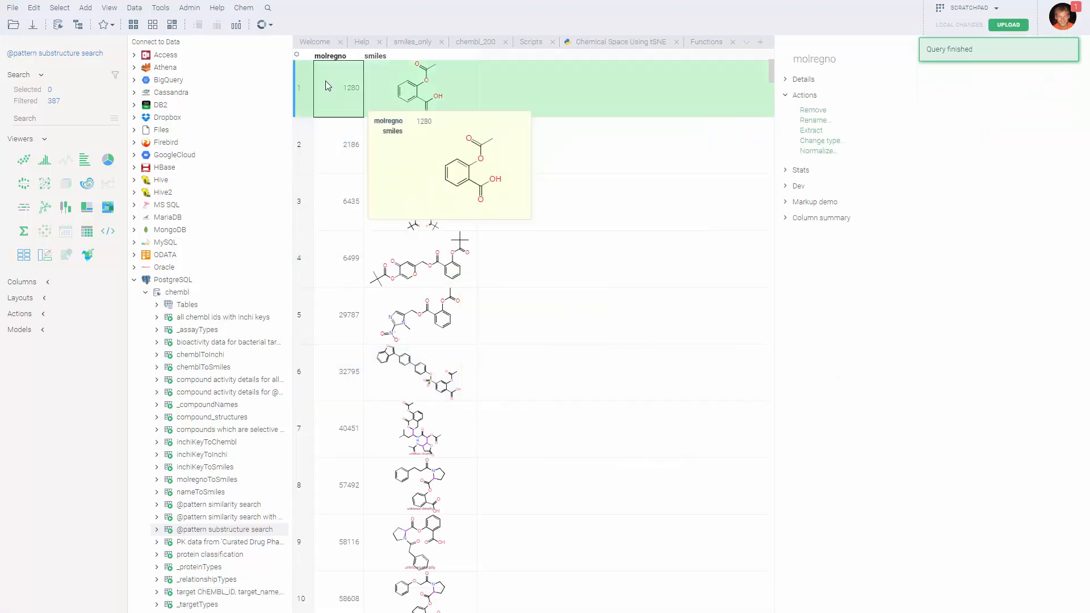
Browse the molecules returned by the substructure search and return to the first row.
mouse_move(300, 56)
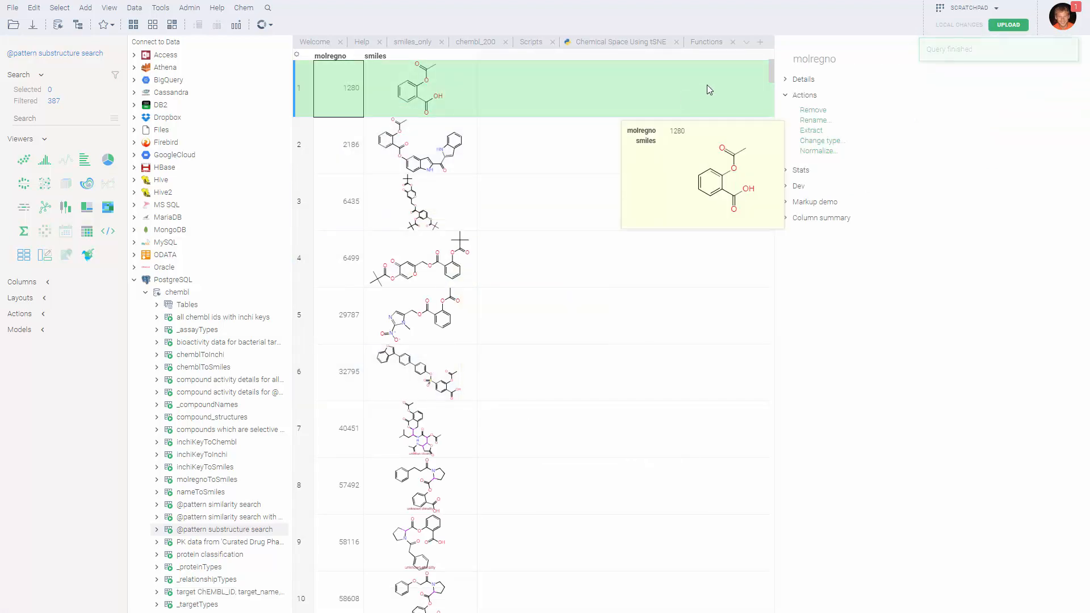
scroll(751, 264, down, 4)
scroll(751, 264, down, 20)
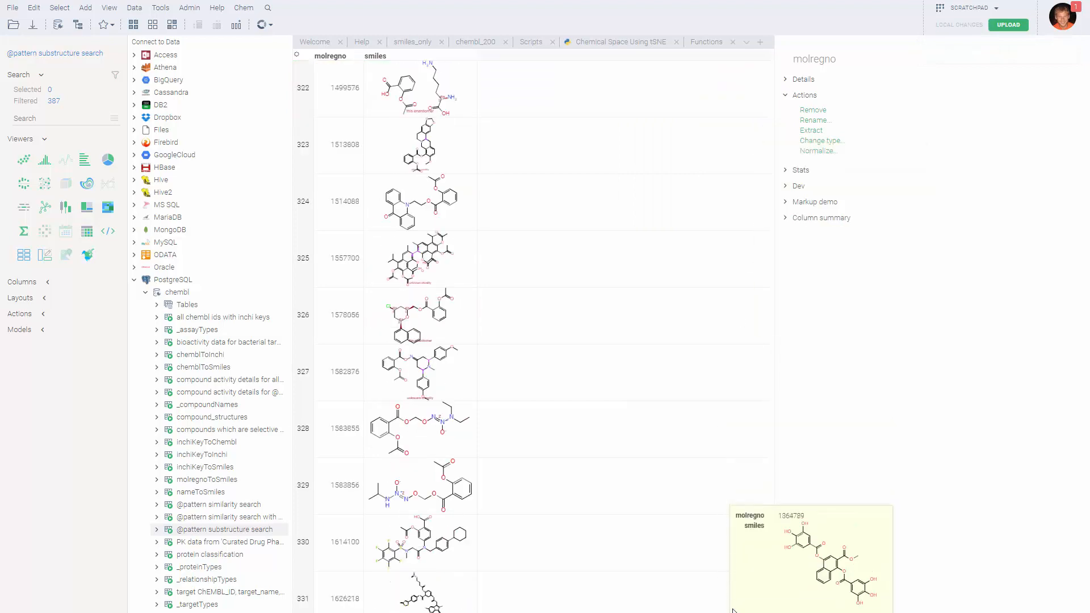
drag(733, 439, 762, 50)
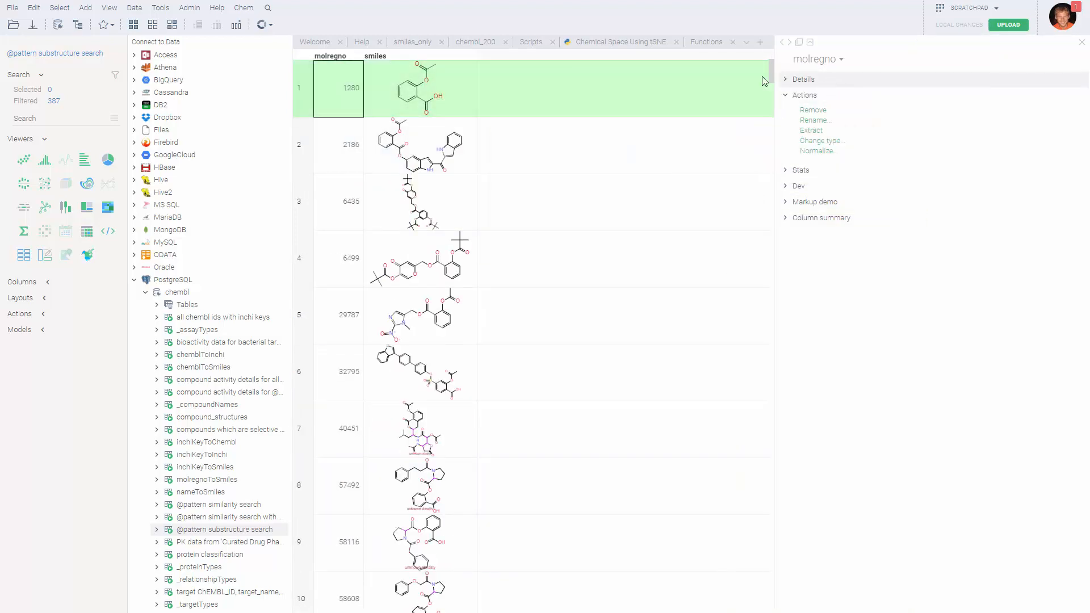